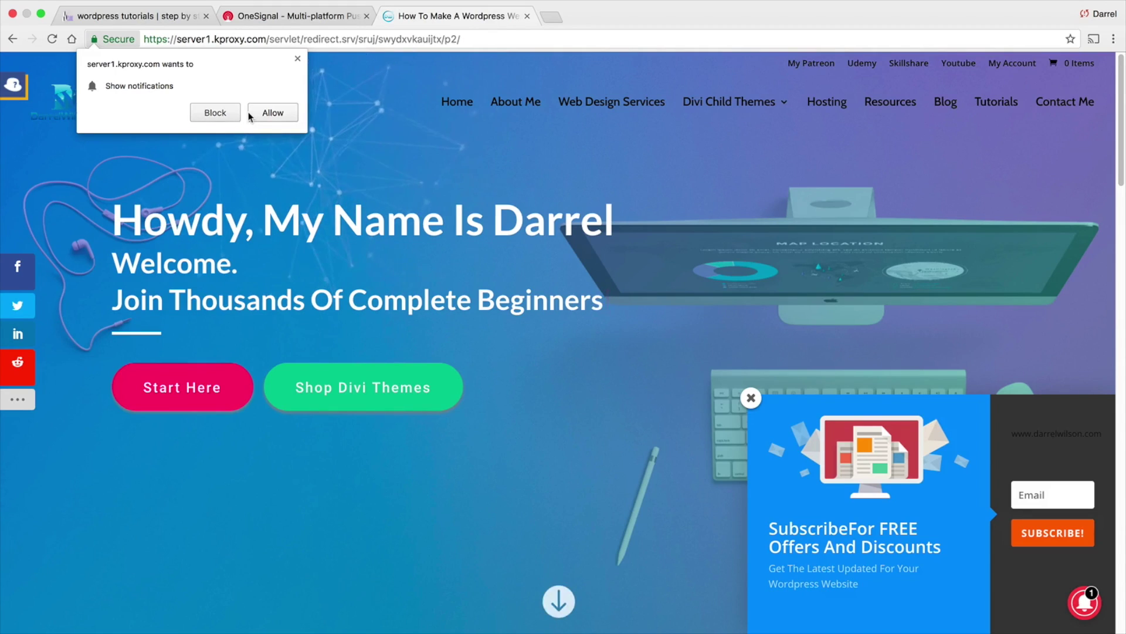
Switch Chrome to the already-open OneSignal homepage tab
left_click(268, 16)
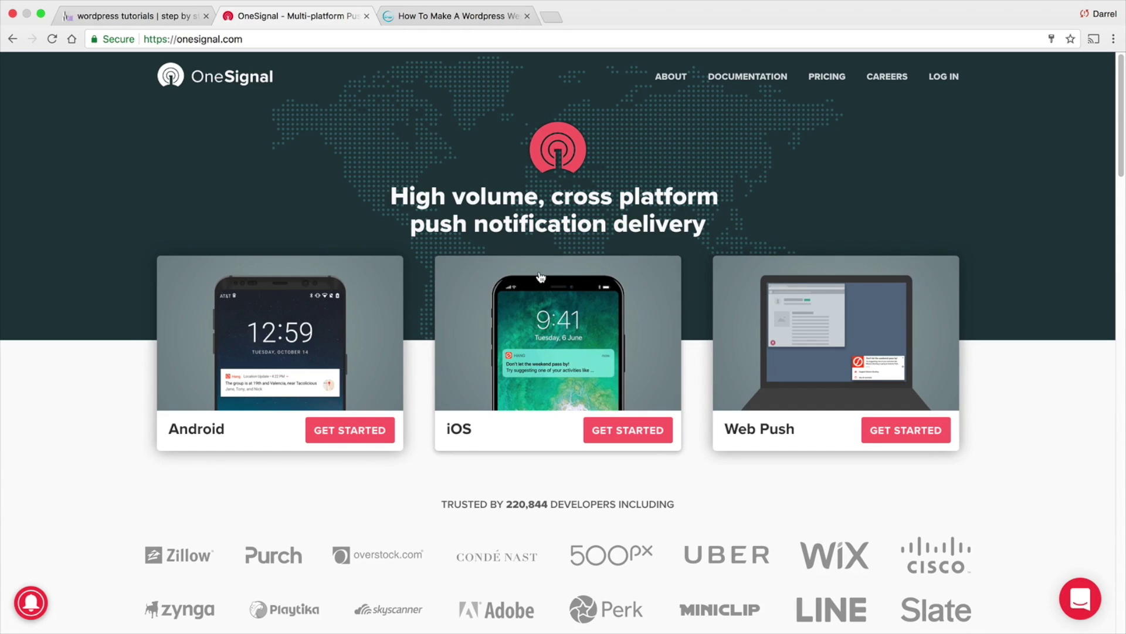
Log in to OneSignal with the autofilled credentials to reach the All Applications list
scroll(541, 277, "down", 7)
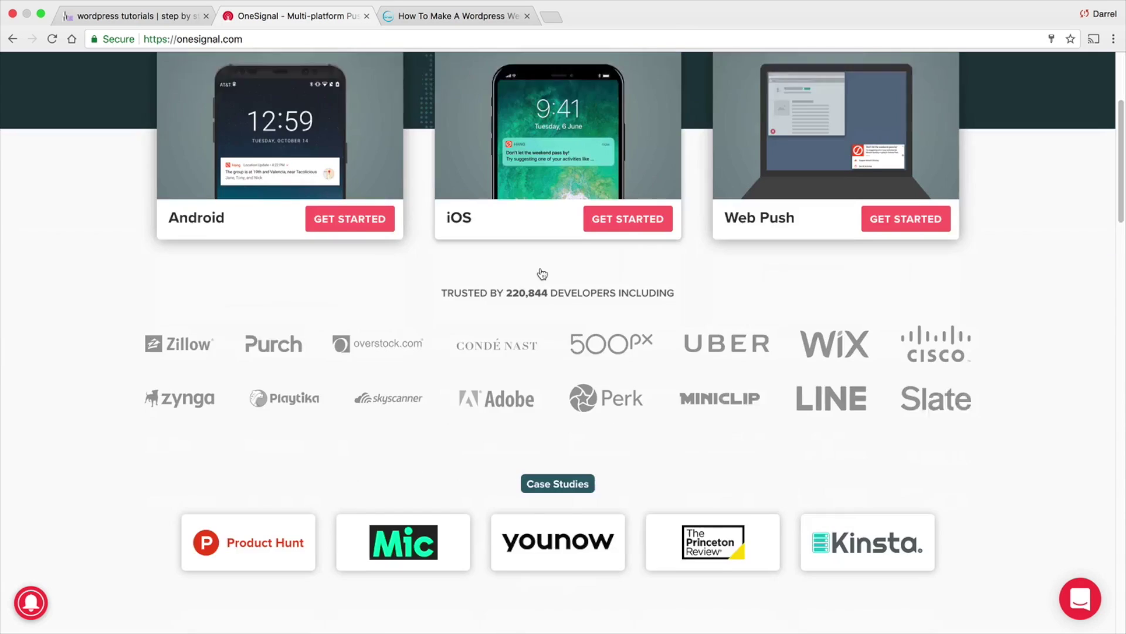
scroll(540, 277, "down", 2)
scroll(540, 276, "up", 9)
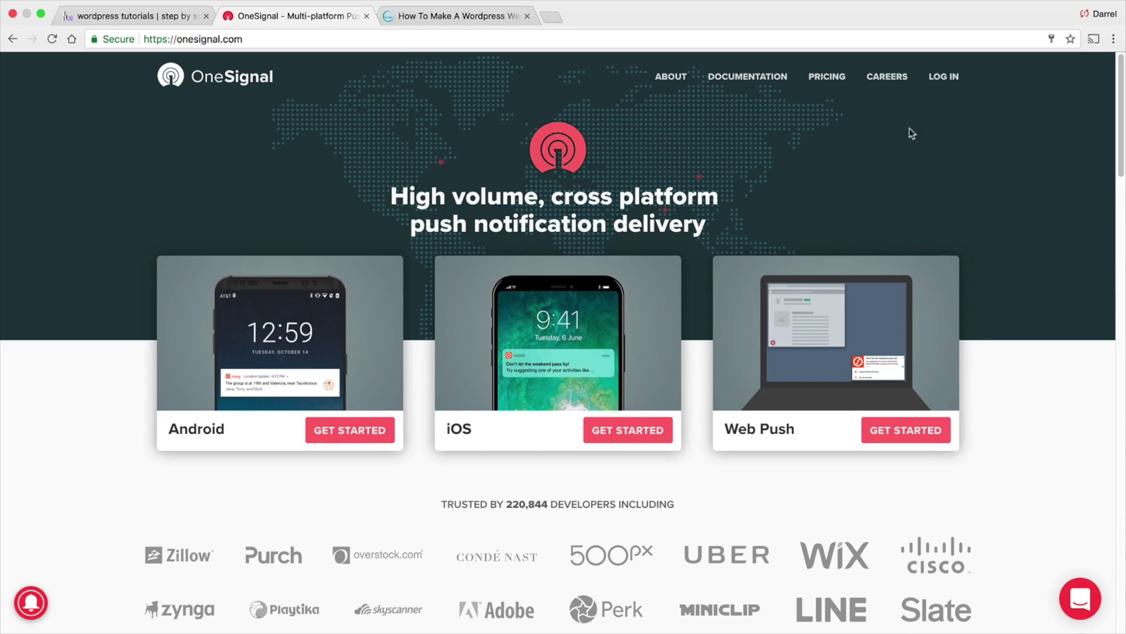
left_click(944, 77)
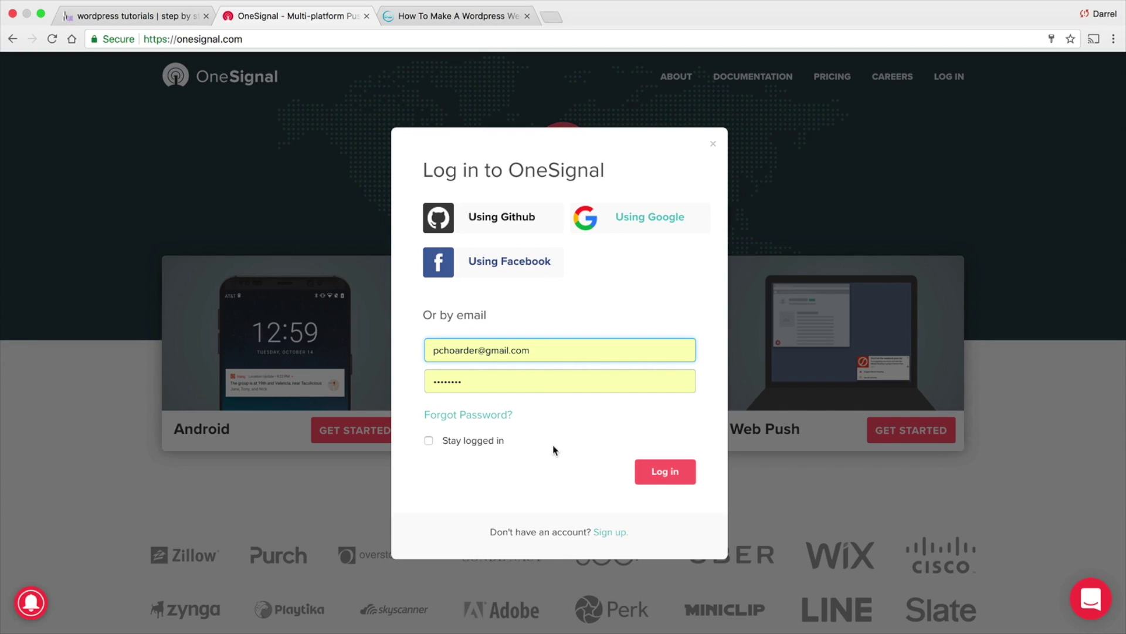
left_click(617, 533)
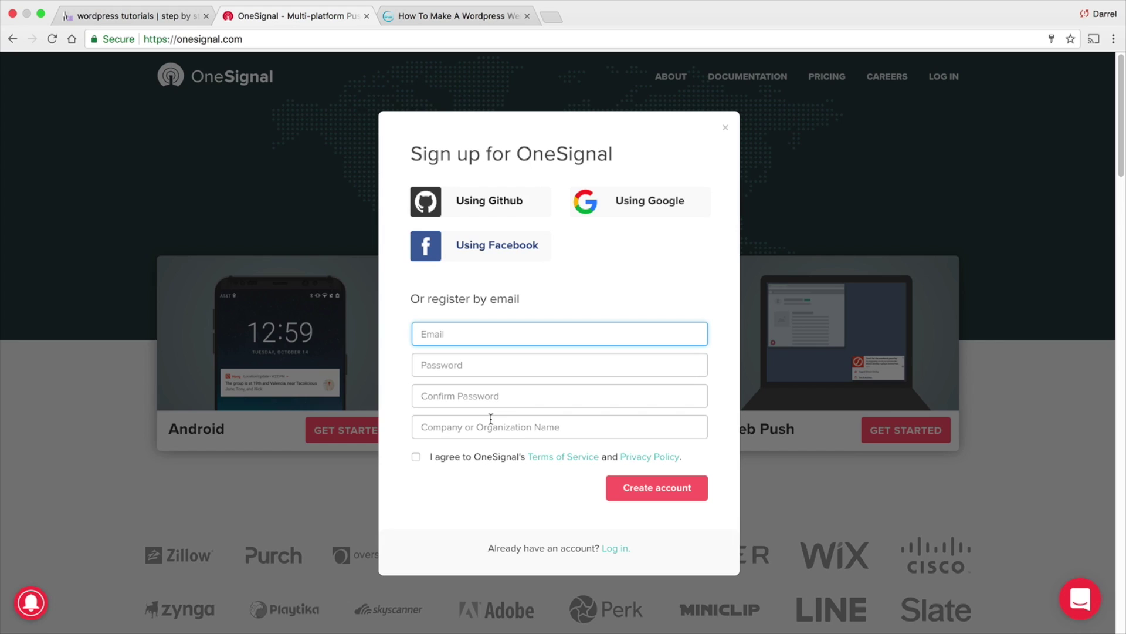
left_click(615, 551)
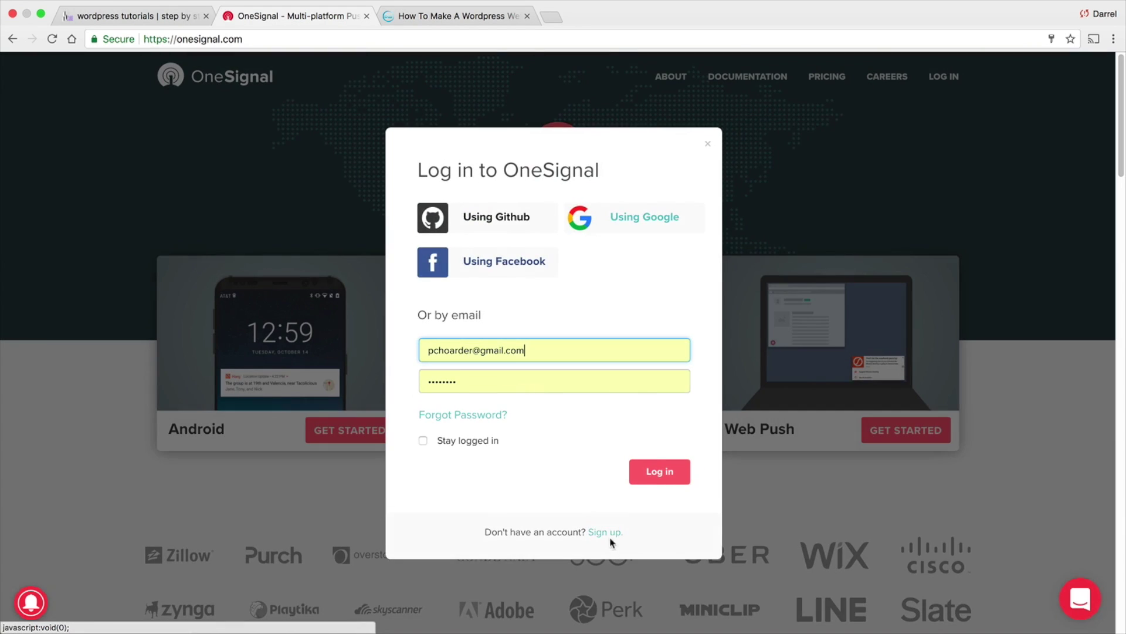
left_click(640, 471)
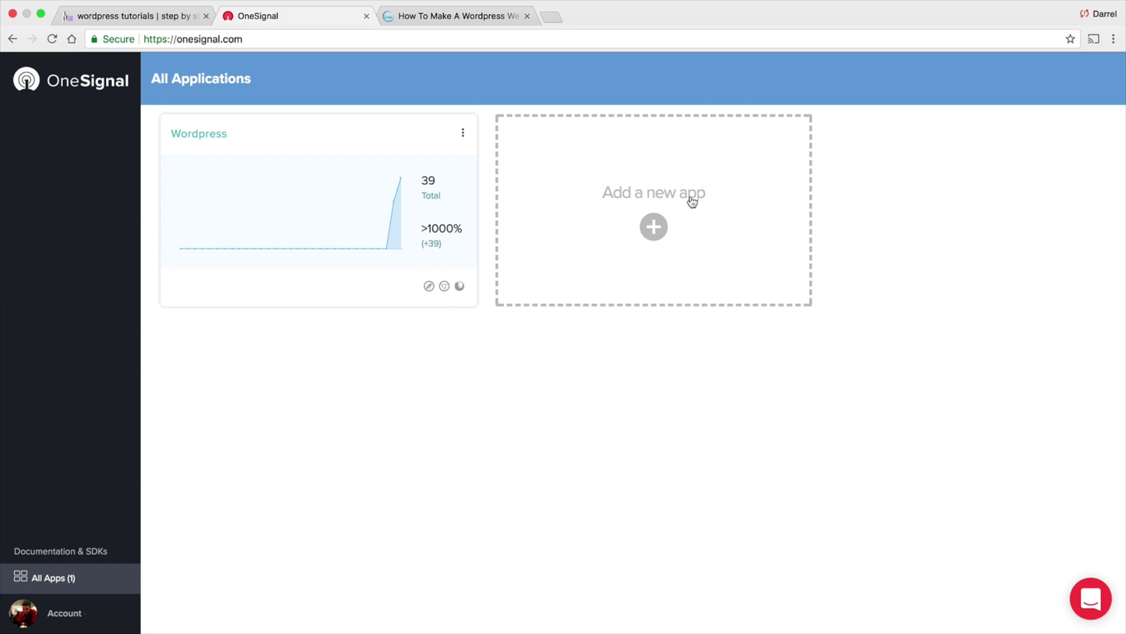
Create a new app named 'Pattywack' and defer its platform setup until later
left_click(654, 228)
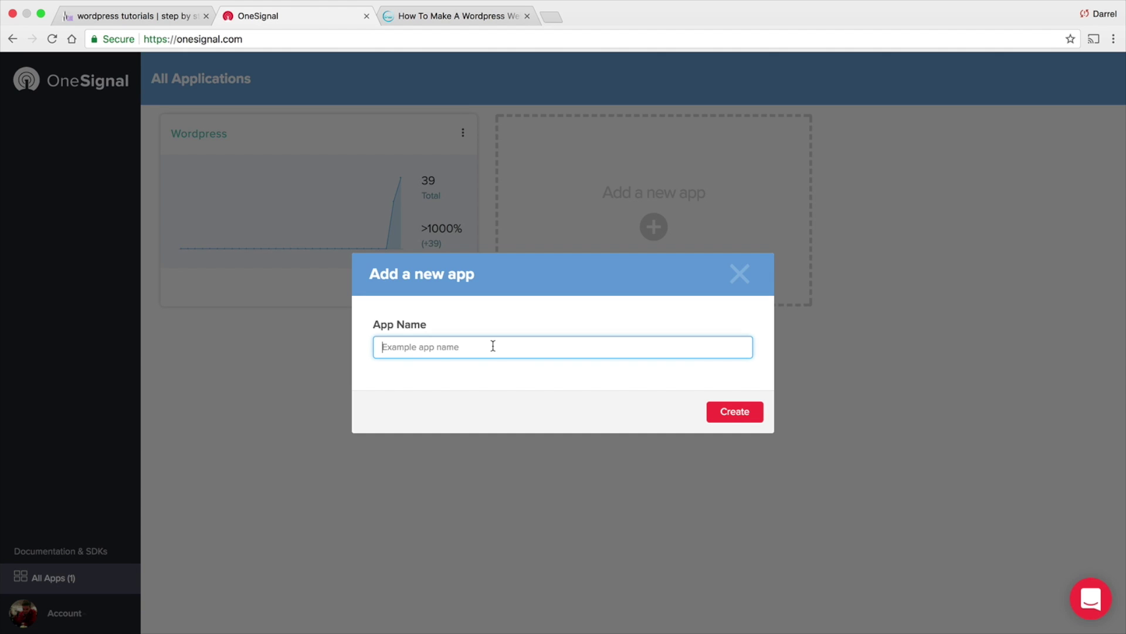
type("Pattywack")
left_click(728, 411)
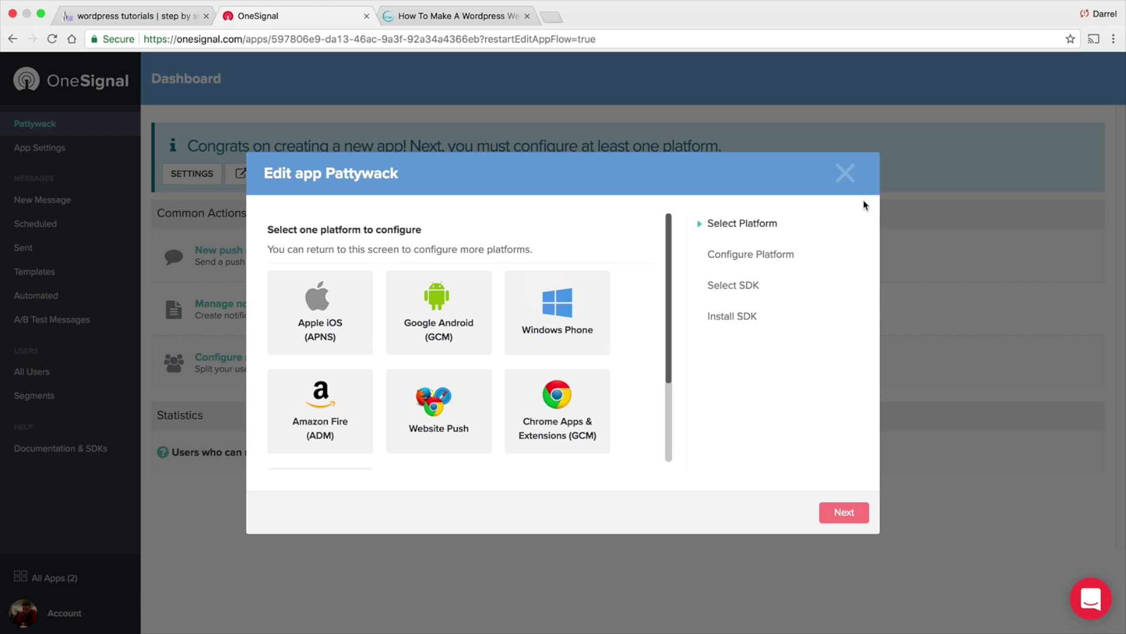
left_click(846, 177)
left_click(678, 395)
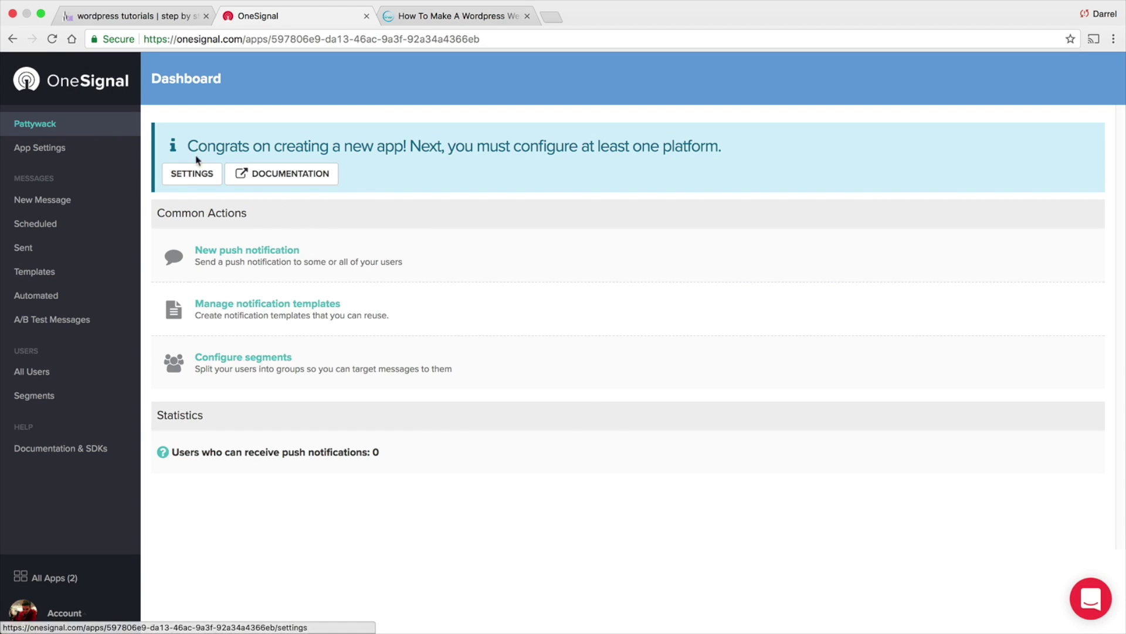
left_click(57, 157)
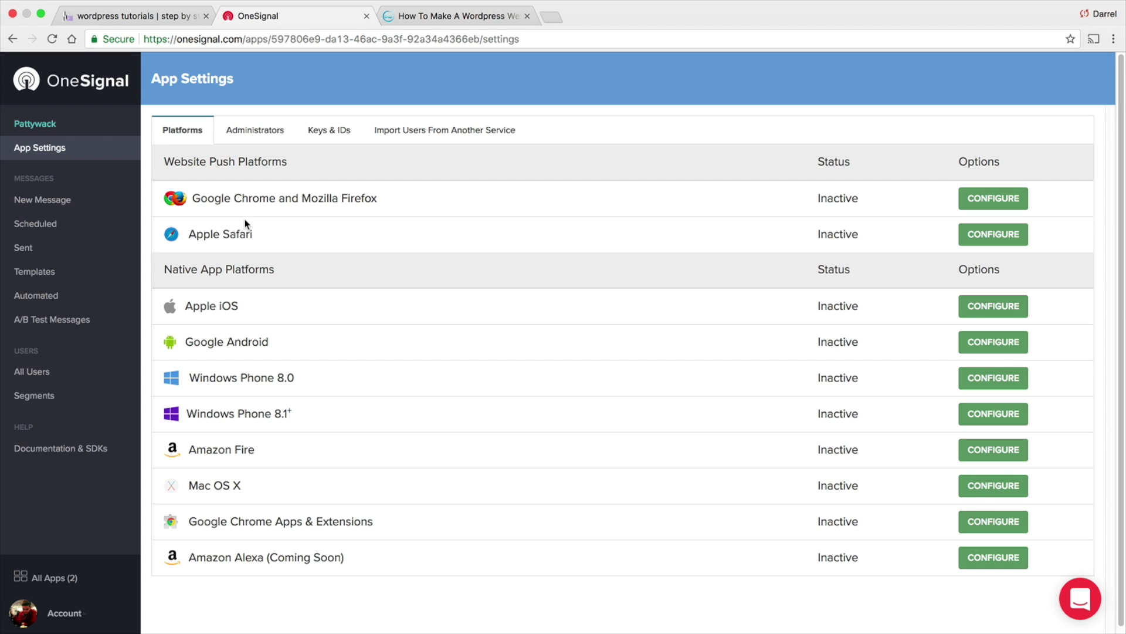
left_click_drag(259, 234, 199, 233)
left_click(244, 234)
left_click(1000, 199)
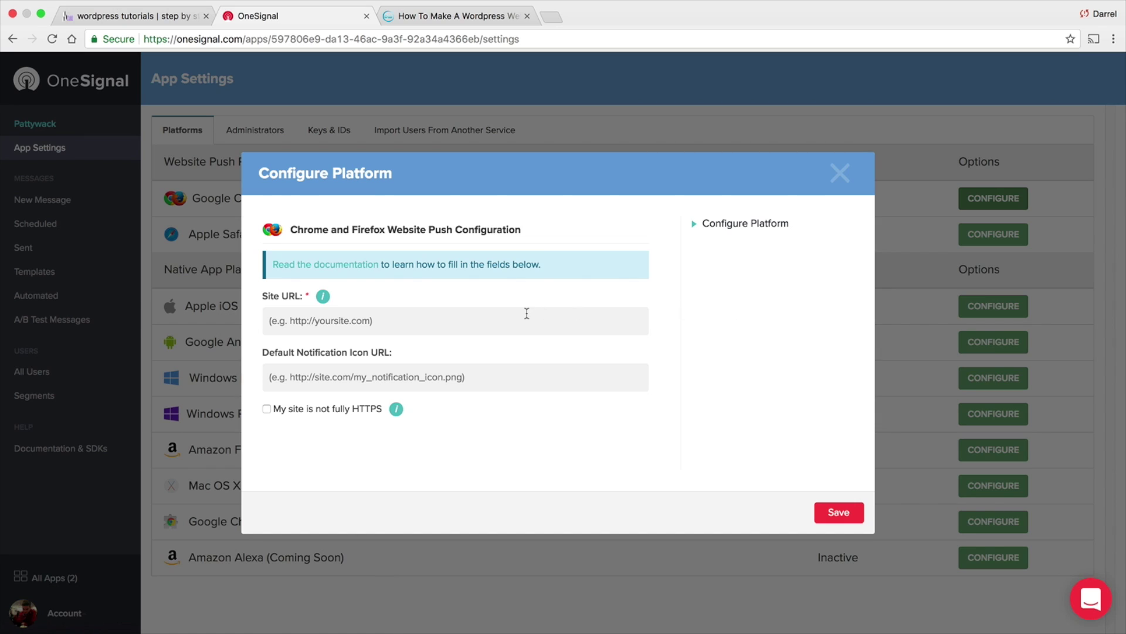
left_click(527, 322)
type("h")
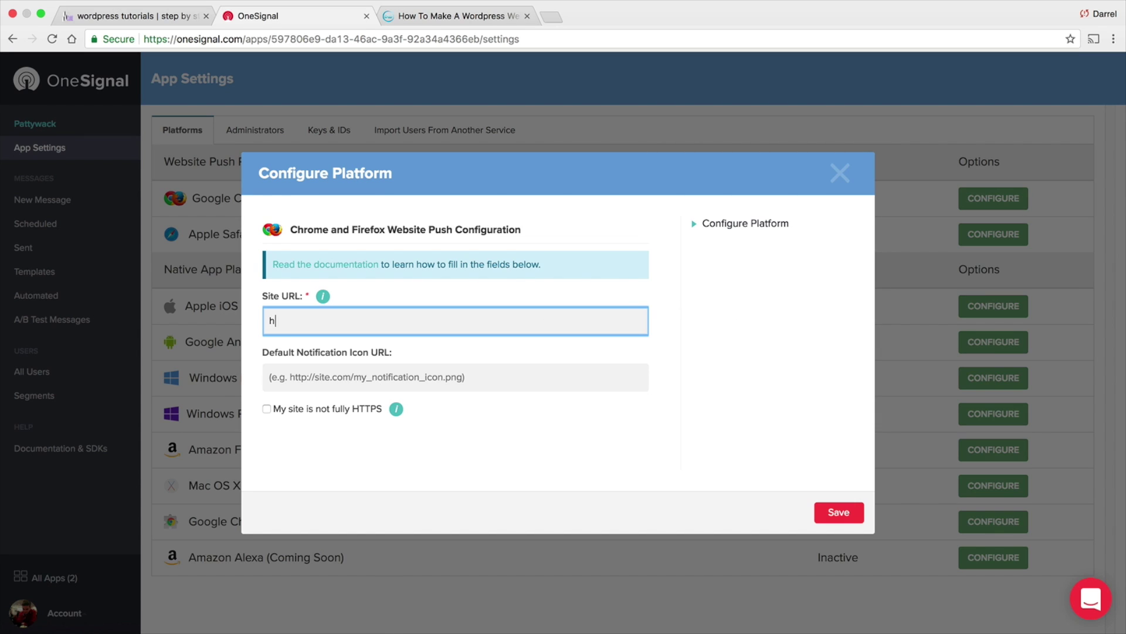
type("ttps://www.wpdarrel.com")
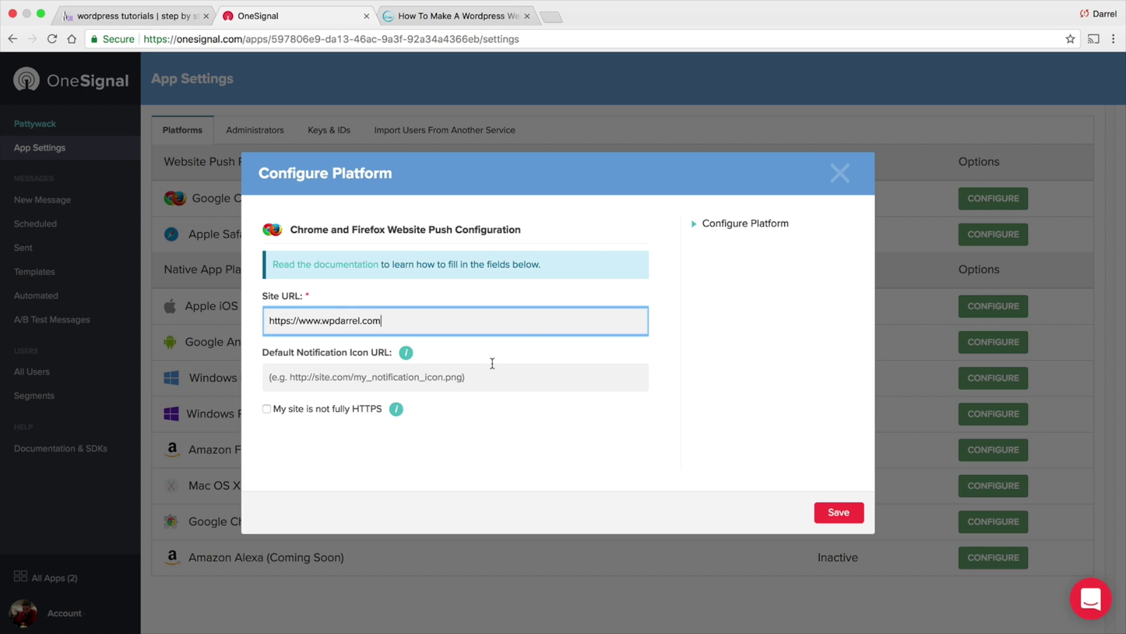
left_click(485, 375)
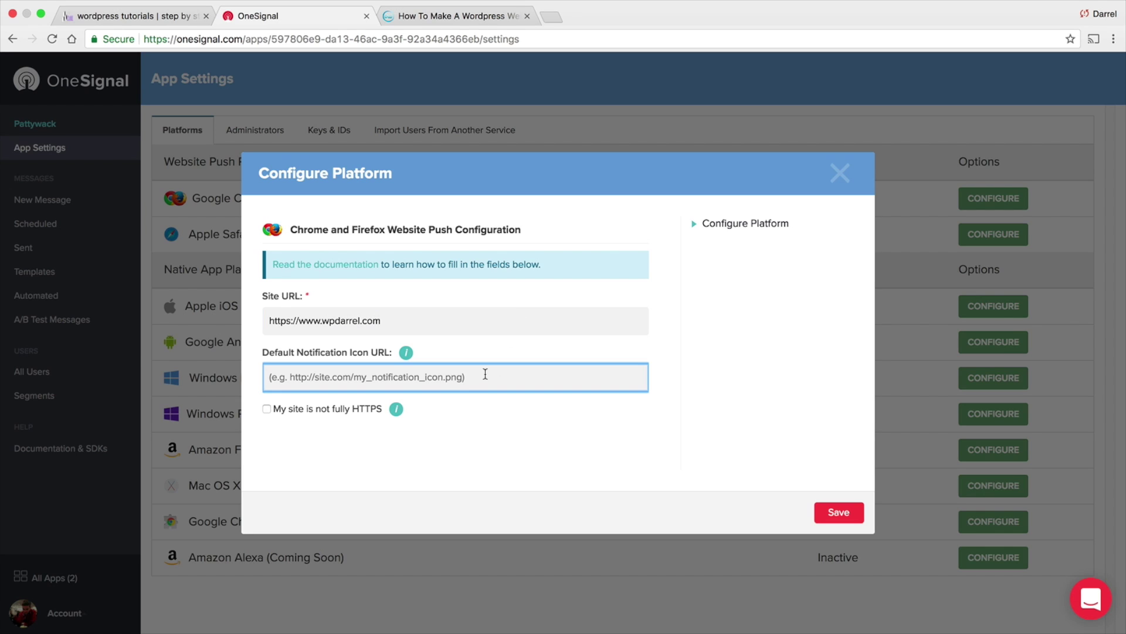
left_click(150, 18)
scroll(161, 196, "up", 1)
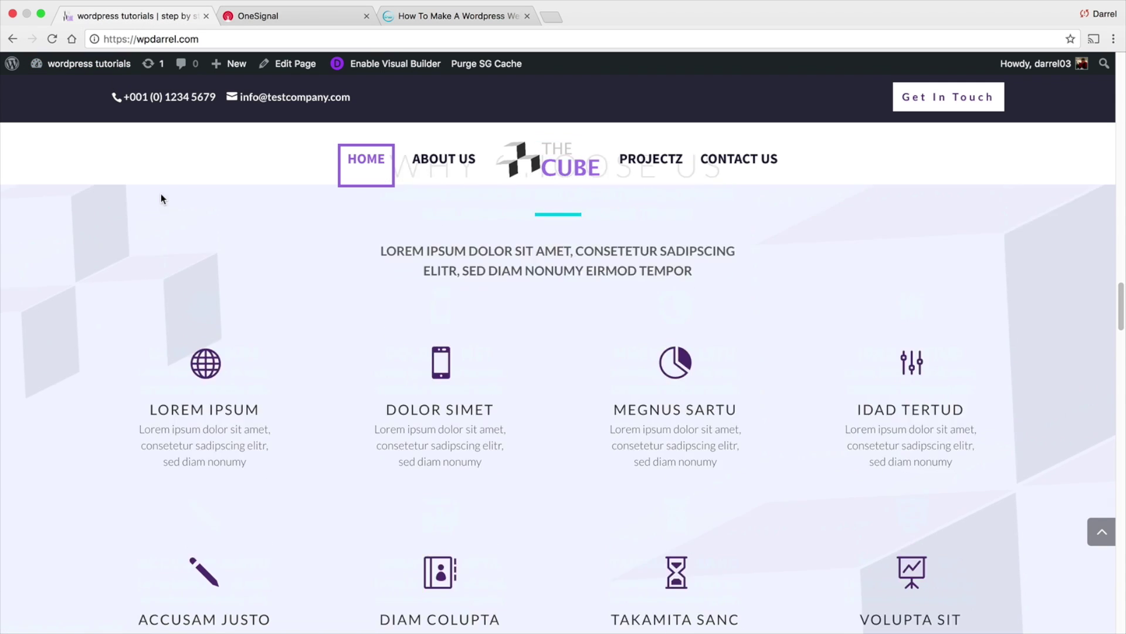
Open the patty.jpg dog photo's details in the WordPress Media Library
scroll(186, 239, "down", 15)
scroll(186, 246, "up", 3)
scroll(176, 229, "up", 15)
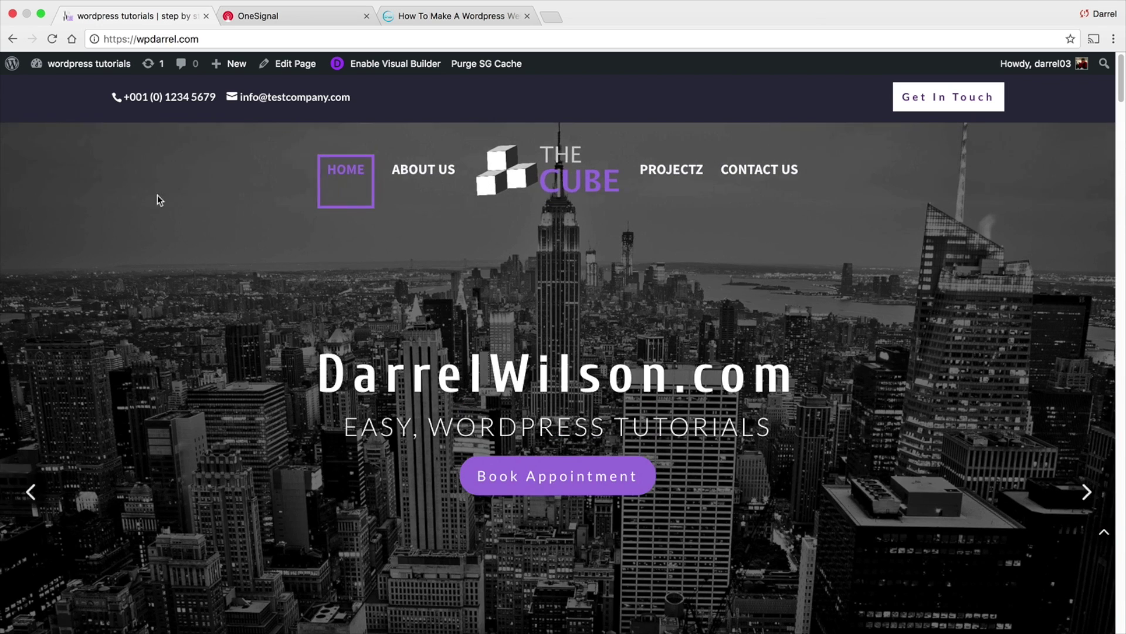
mouse_move(77, 62)
left_click(75, 87)
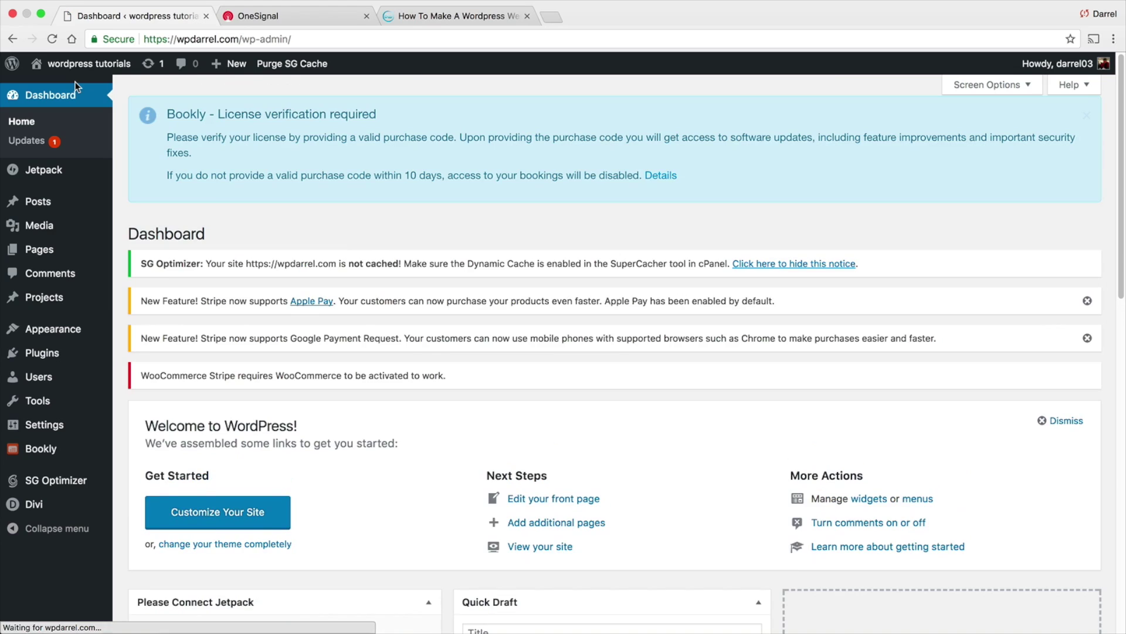
mouse_move(77, 237)
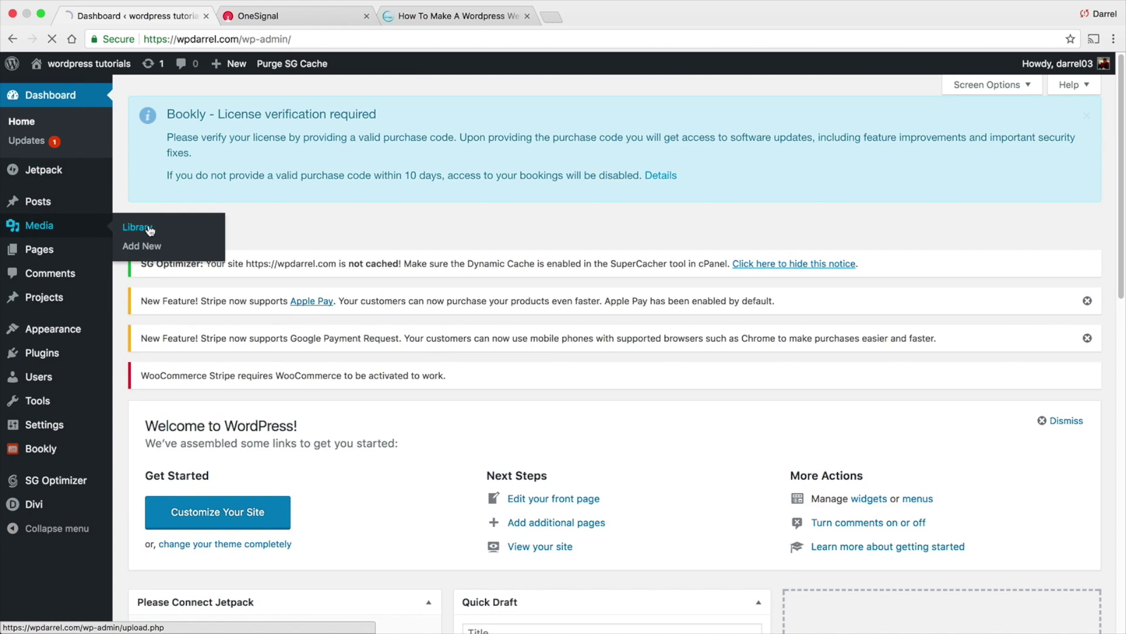
left_click(141, 228)
scroll(297, 223, "down", 4)
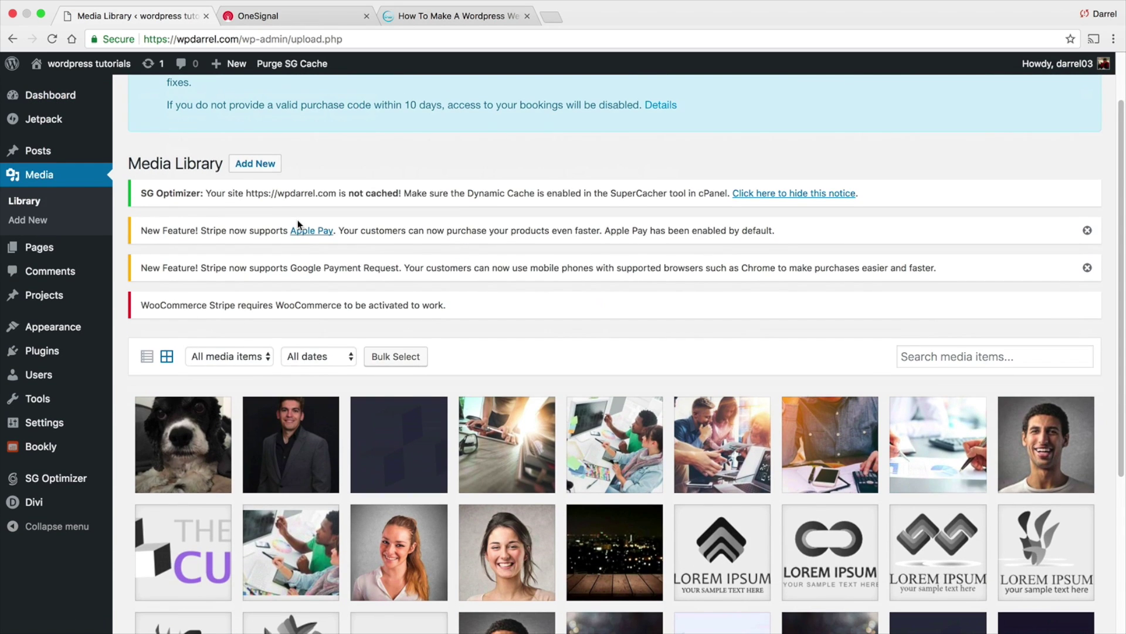
left_click(183, 398)
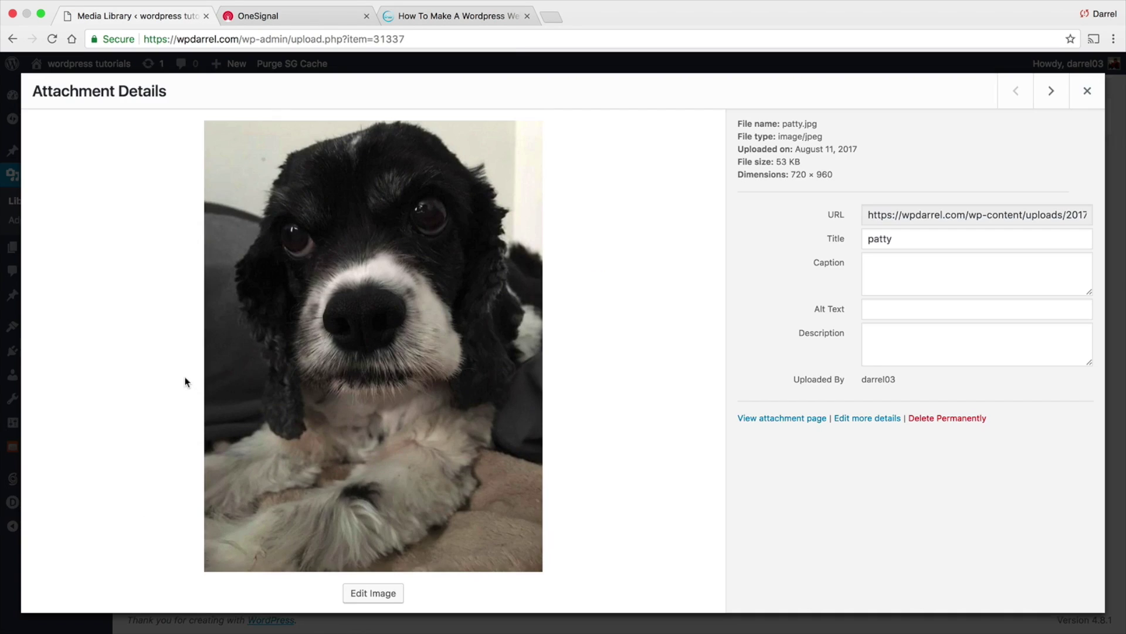
Copy the patty.jpg image URL and return to the OneSignal icon field
left_click(905, 215)
right_click(903, 217)
left_click(866, 244)
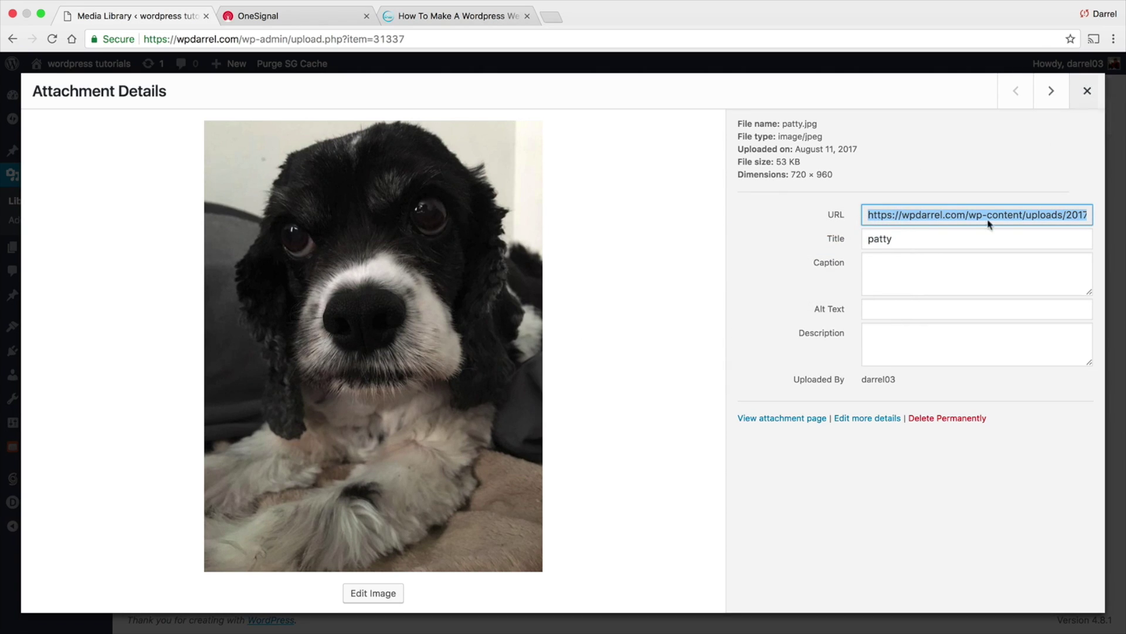
left_click(289, 17)
right_click(301, 380)
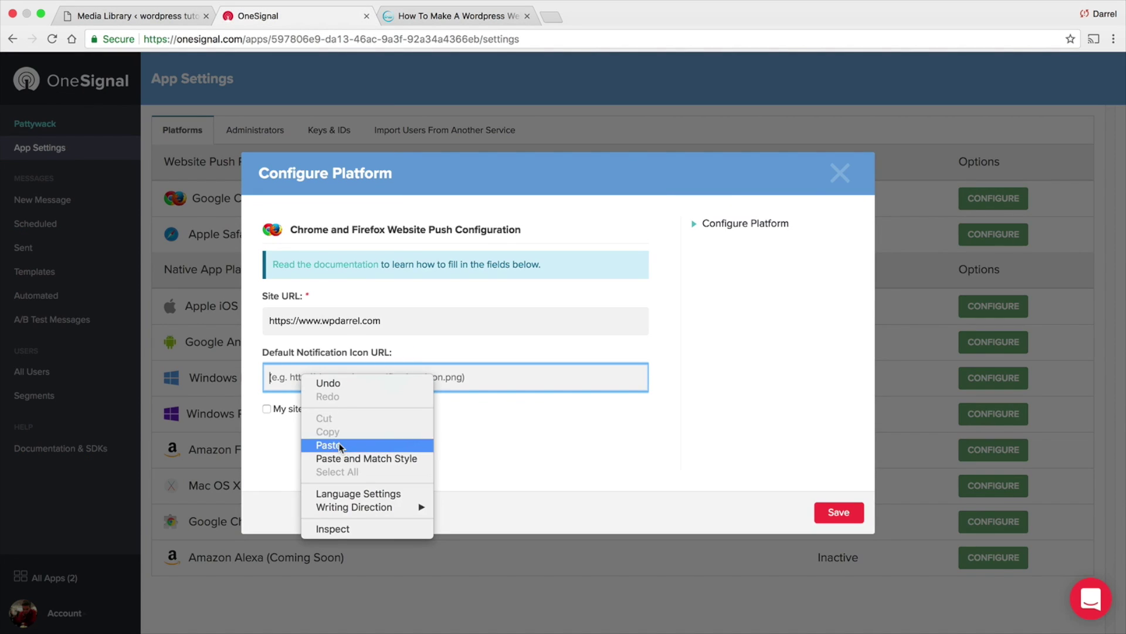
Paste the patty.jpg URL as the default notification icon and save the Chrome/Firefox setup
left_click(339, 442)
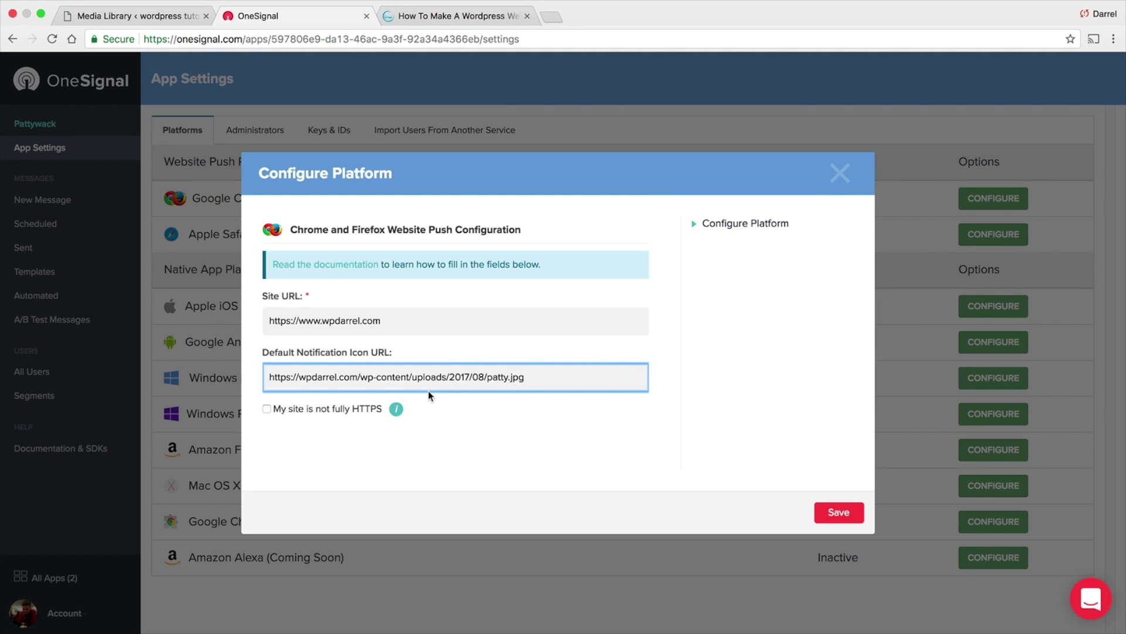
left_click(838, 517)
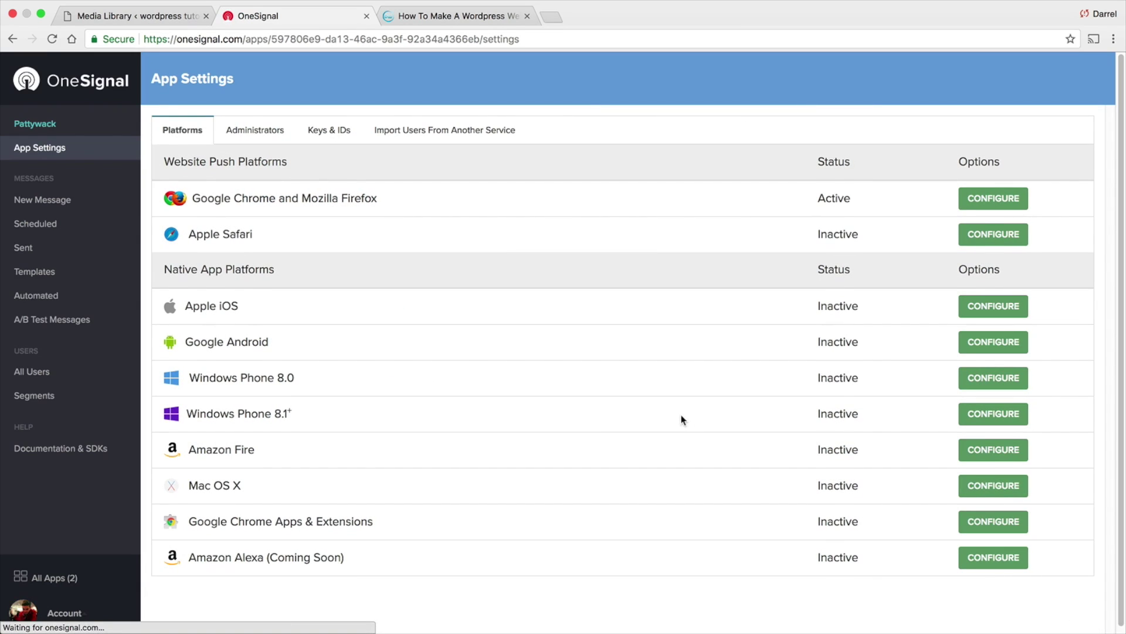
left_click(329, 133)
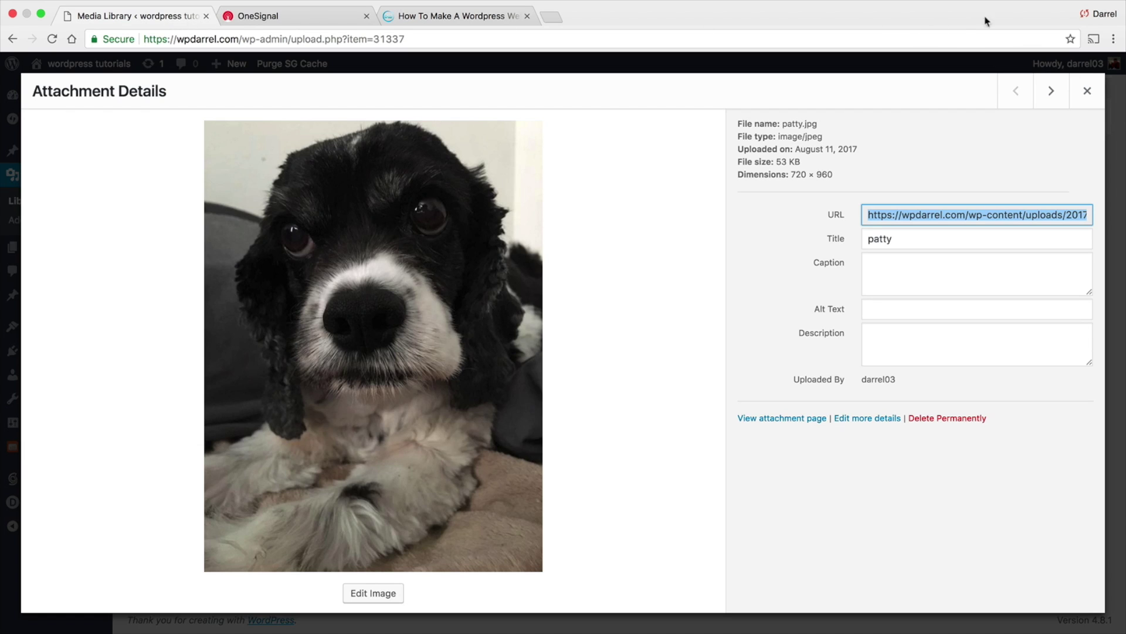
Search the WordPress plugin directory for 'onesignal'
left_click(1087, 91)
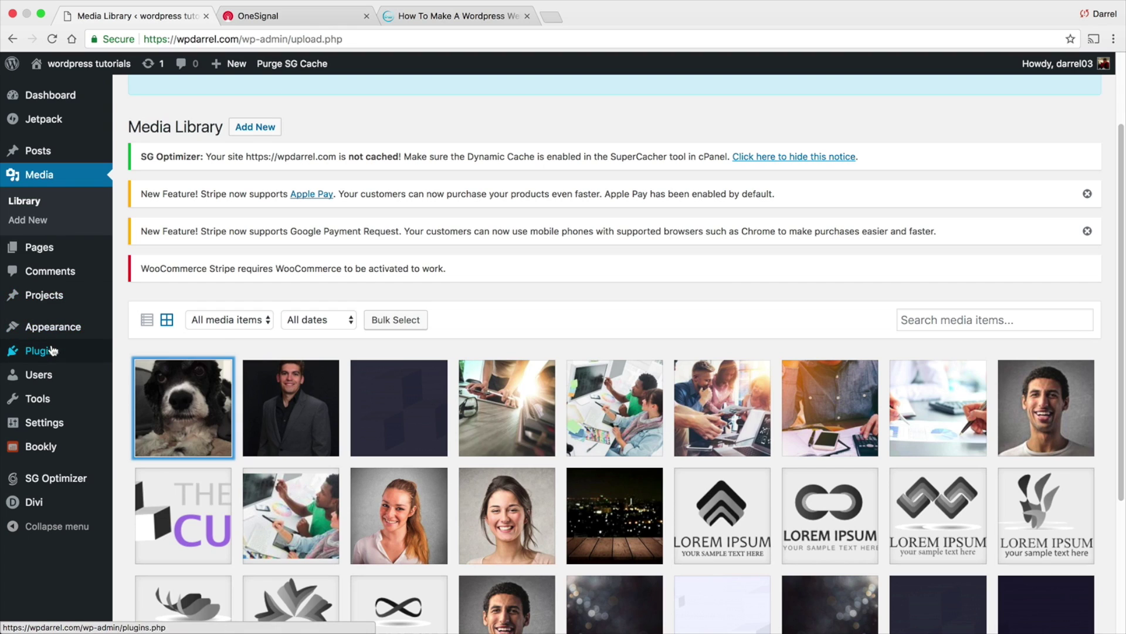
mouse_move(51, 350)
left_click(146, 373)
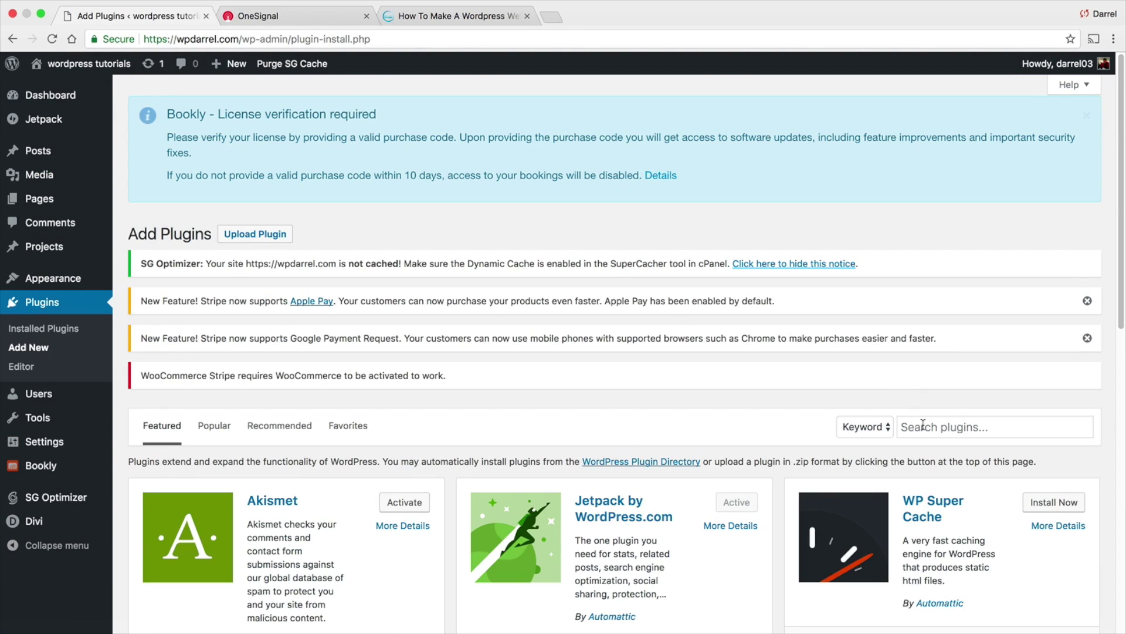
left_click(926, 426)
type("oneisng")
key("BackSpace")
key("BackSpace")
key("BackSpace")
key("BackSpace")
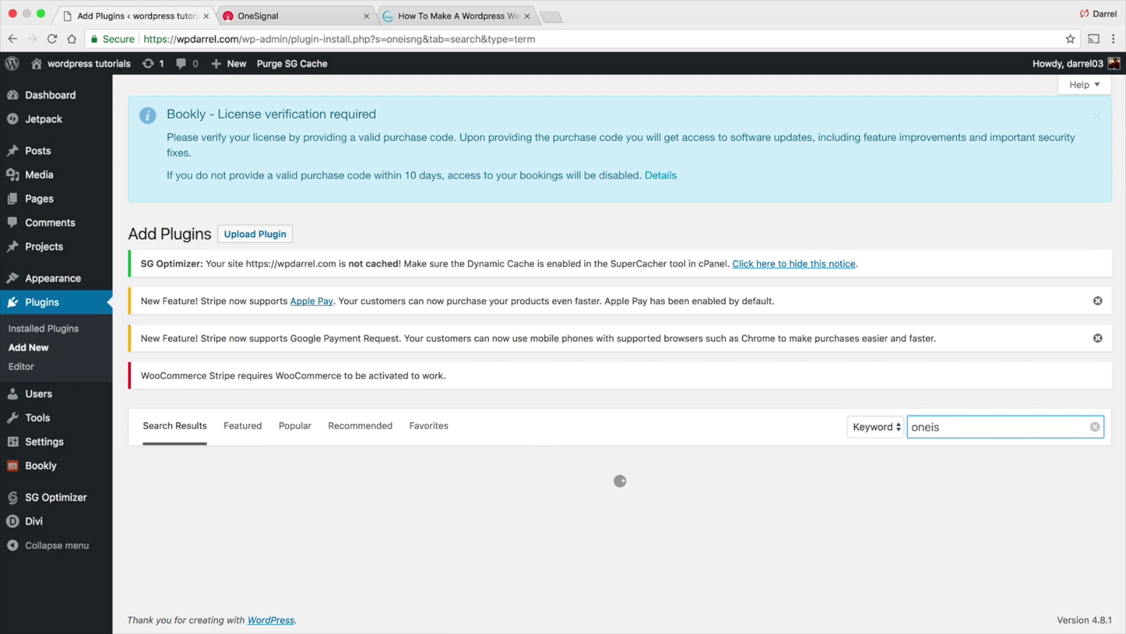
type("signal")
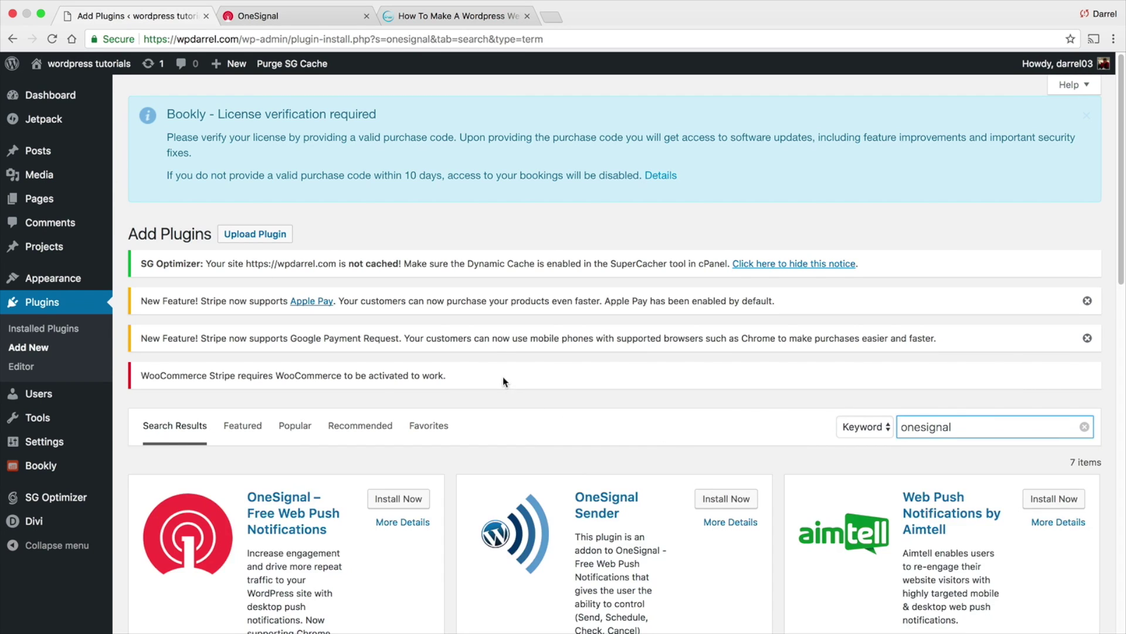
Install and activate OneSignal – Free Web Push Notifications and open its OneSignal Push settings
scroll(503, 376, "down", 3)
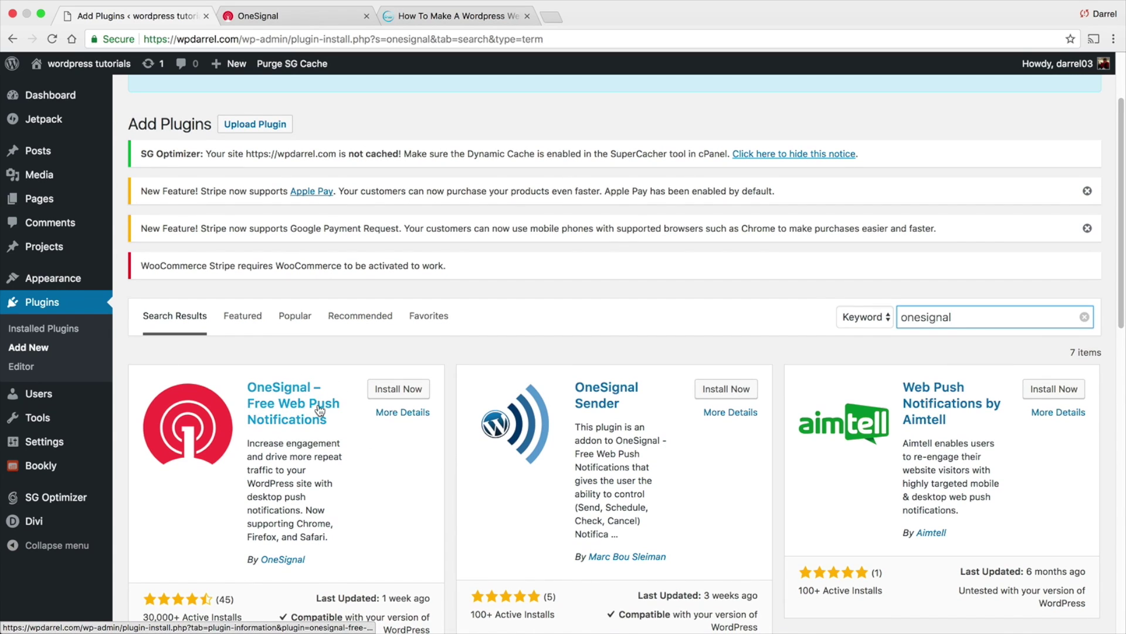
scroll(287, 410, "down", 2)
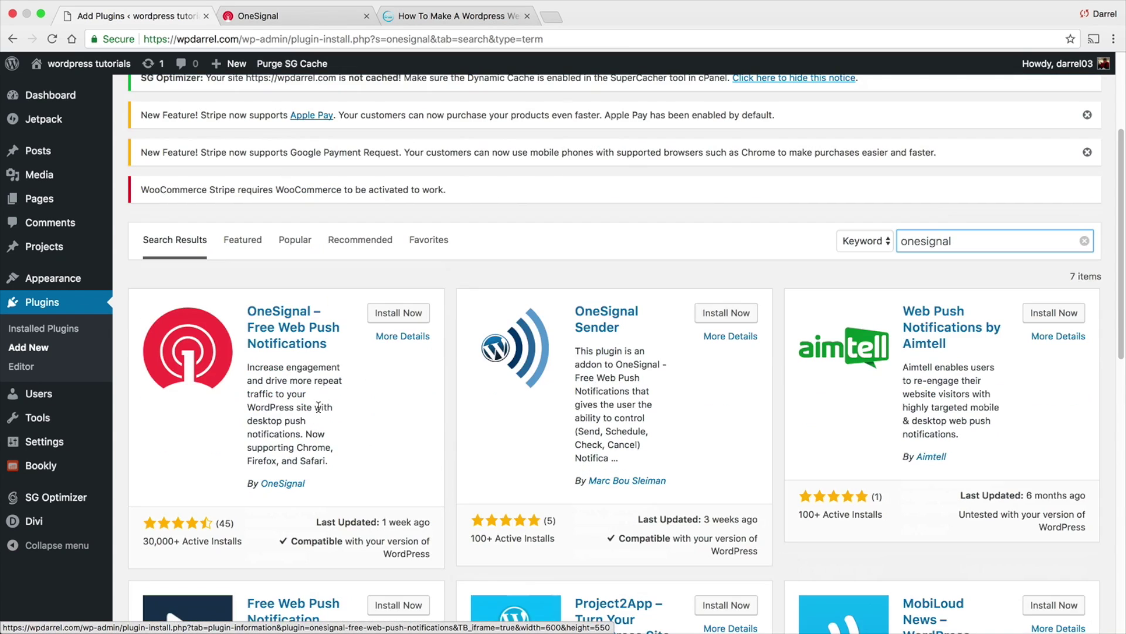
left_click(388, 315)
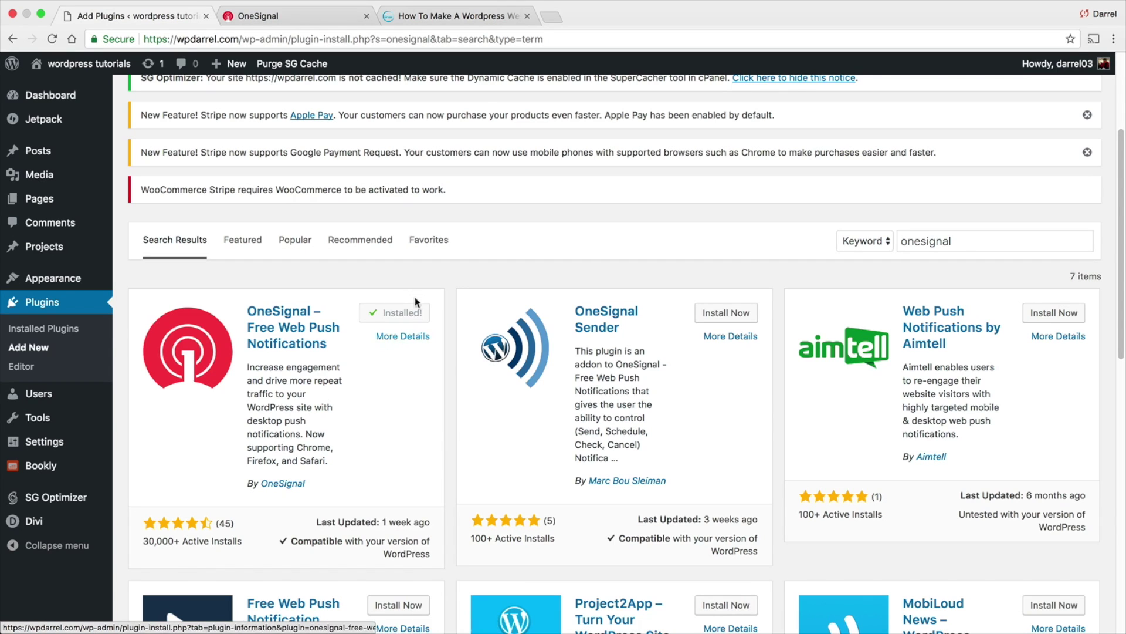
scroll(410, 308, "up", 1)
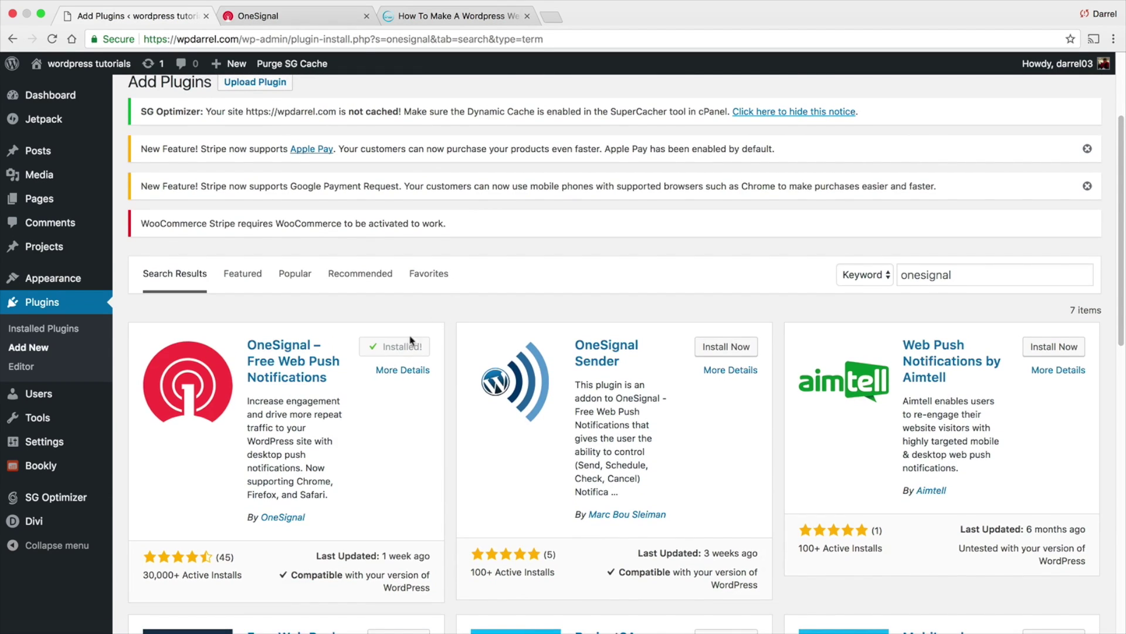
scroll(405, 317, "down", 3)
left_click(52, 39)
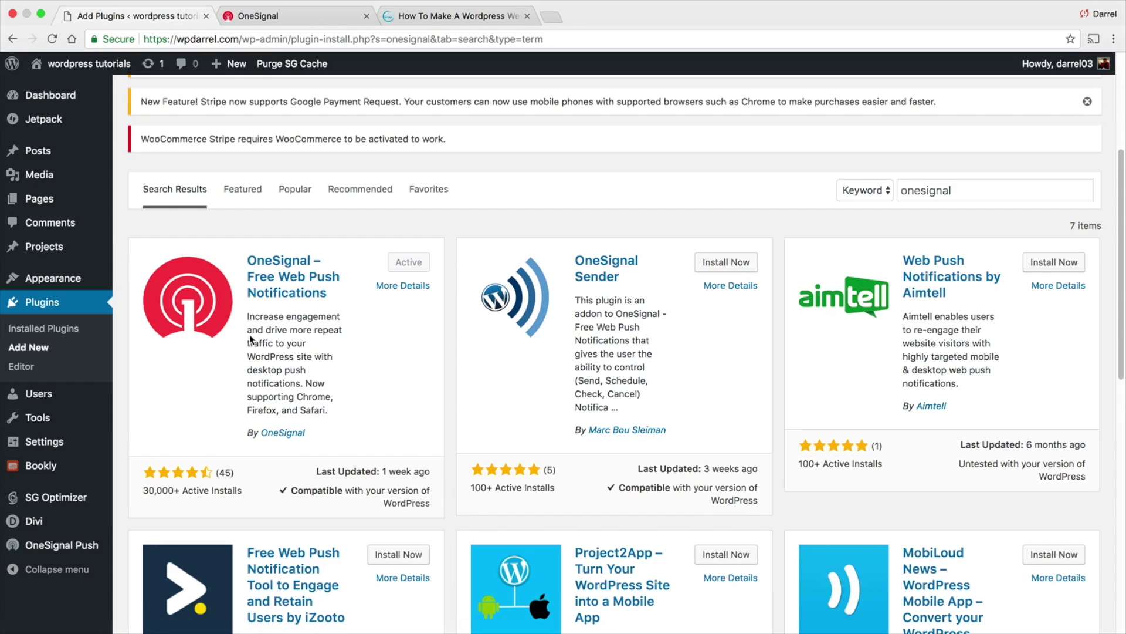
left_click(53, 555)
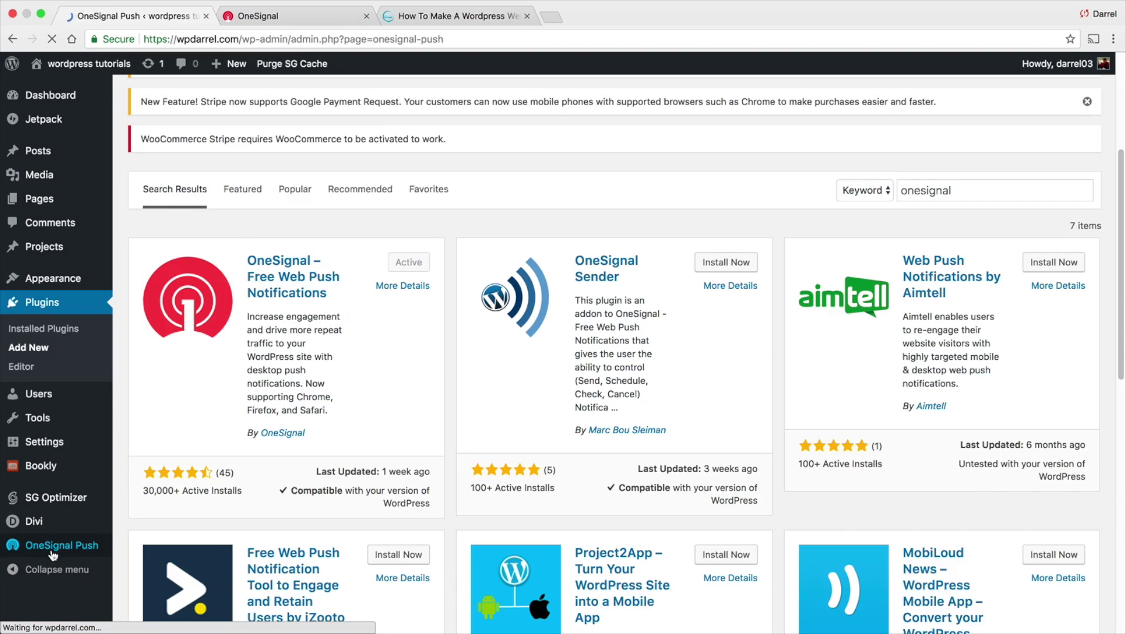
Copy the OneSignal App ID from Keys & IDs into the plugin's App ID field
scroll(220, 395, "down", 5)
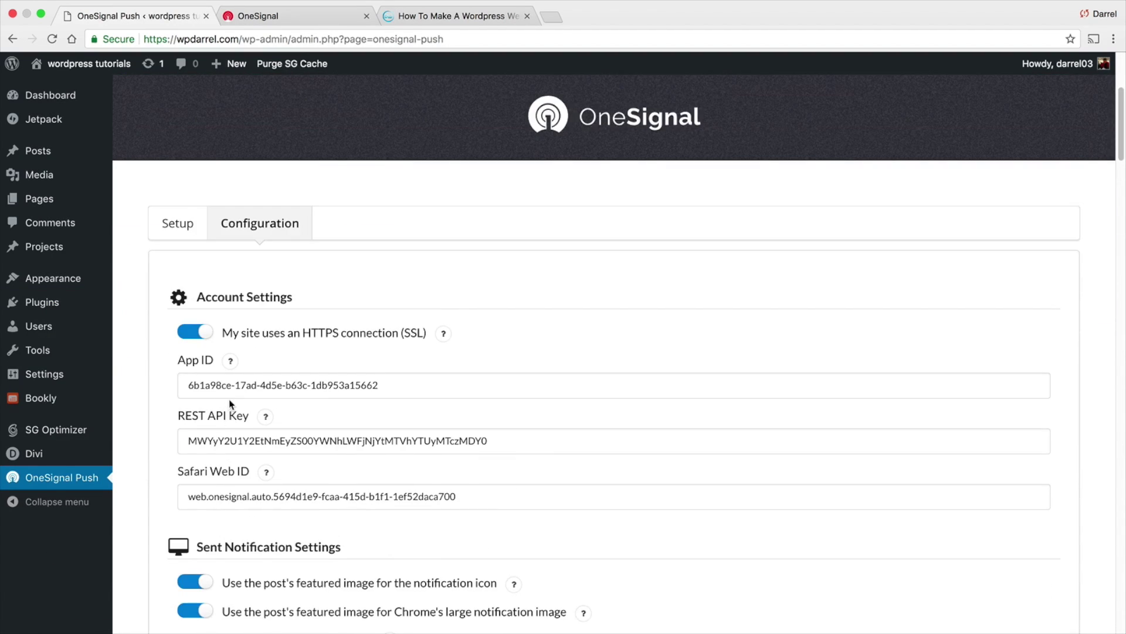
left_click(301, 15)
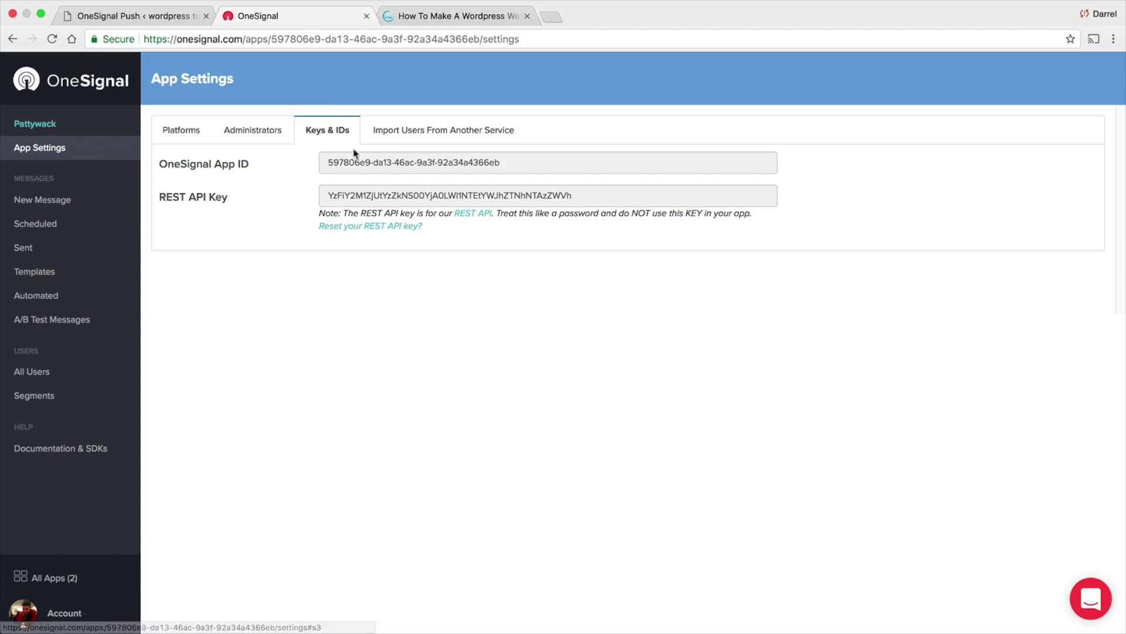
left_click(361, 163)
double_click(361, 163)
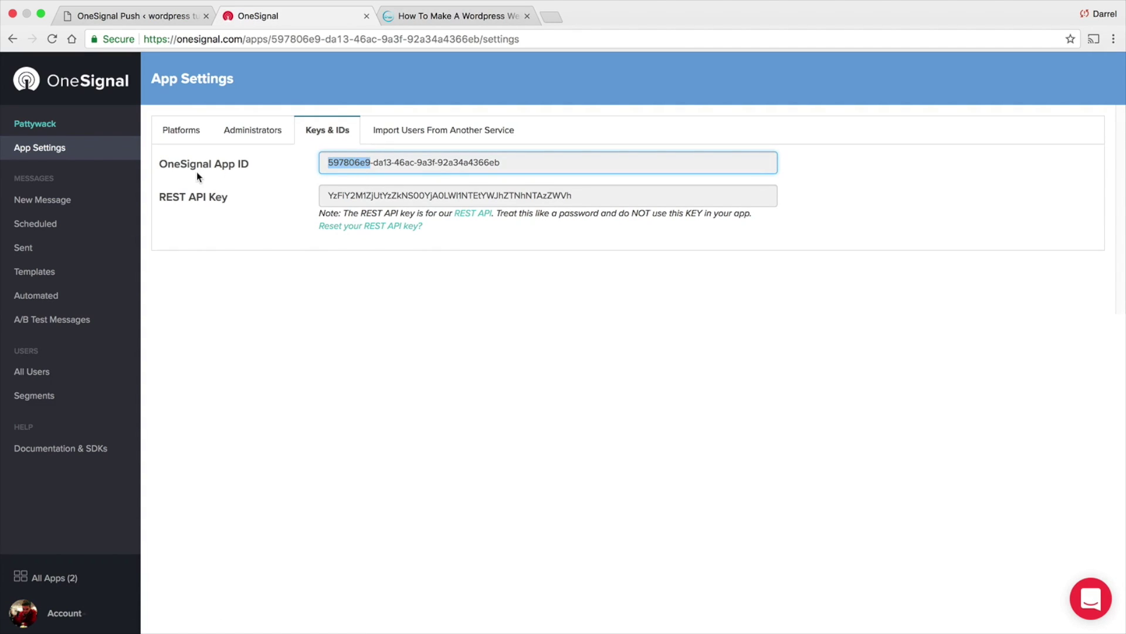
key("End")
key("shift+alt+Left")
triple_click(354, 169)
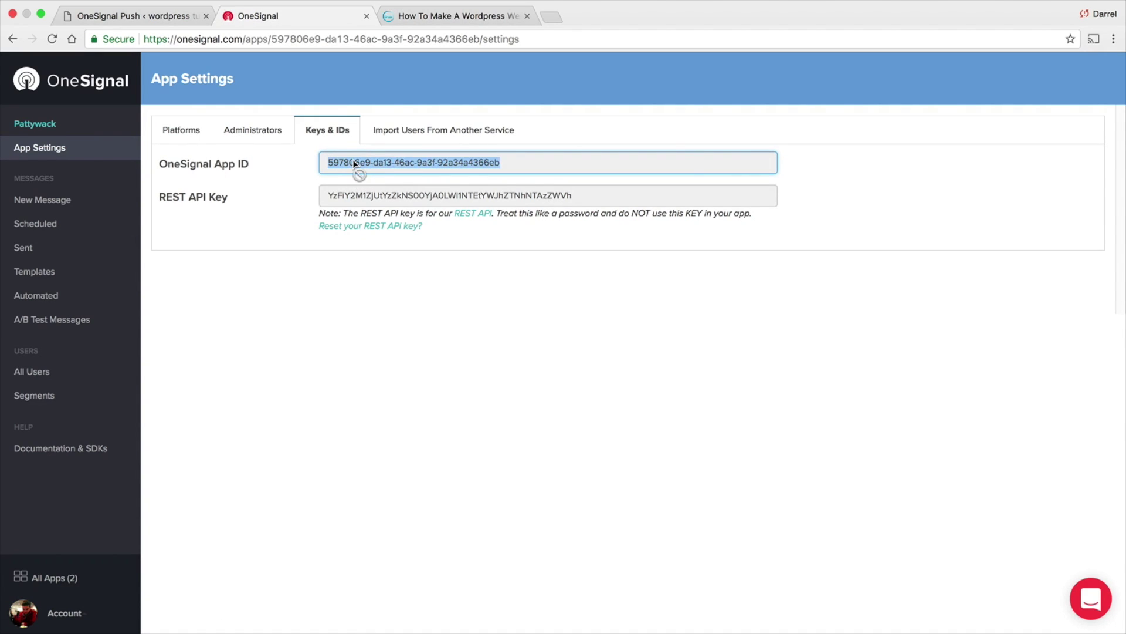
right_click(355, 165)
left_click(378, 189)
key("ctrl+shift+Tab")
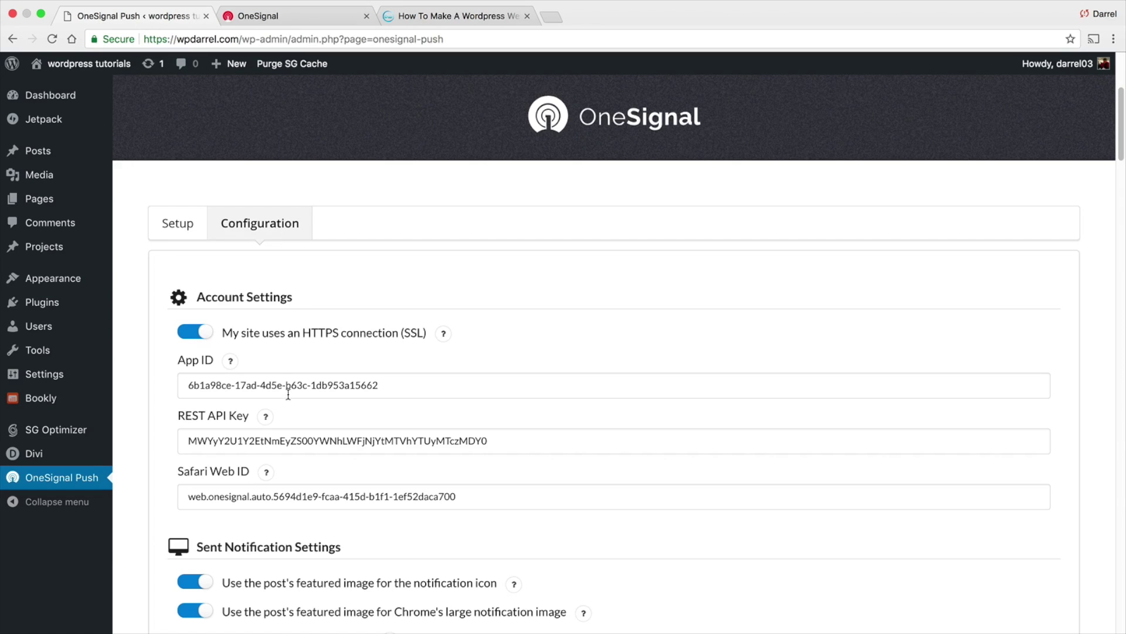
triple_click(263, 384)
right_click(263, 385)
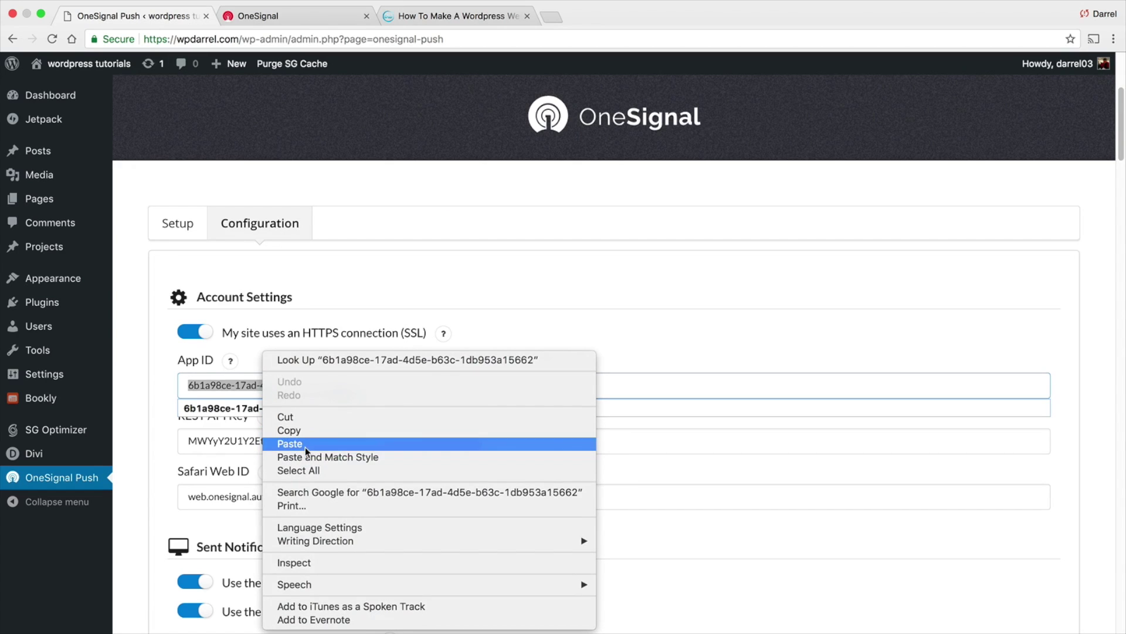
left_click(305, 444)
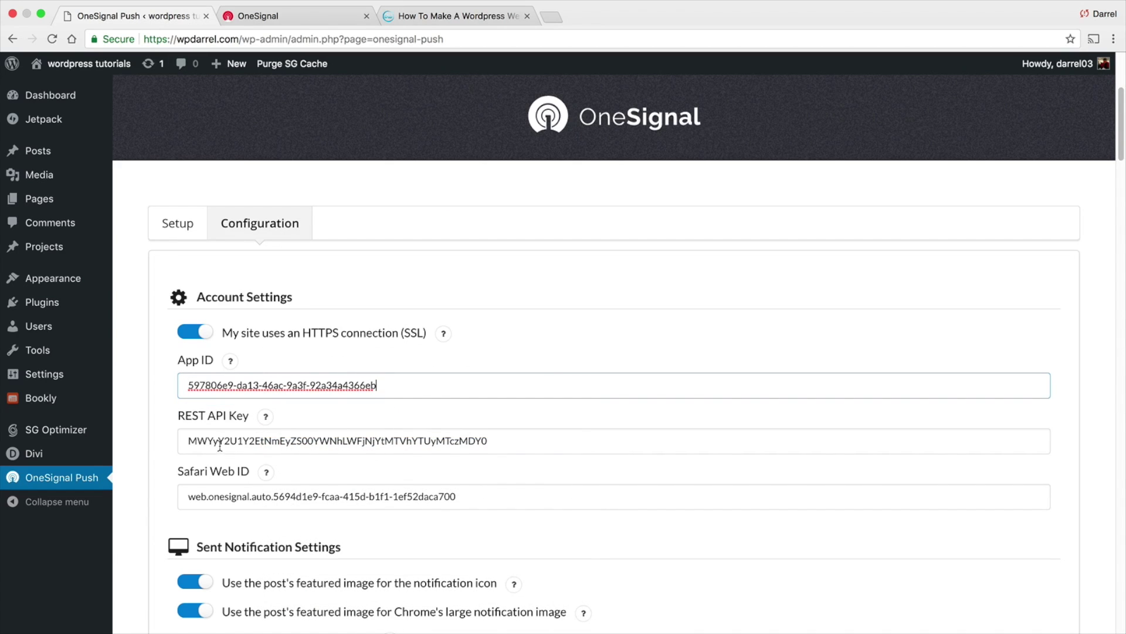
Copy the OneSignal REST API Key into the plugin's REST API Key field
key("ctrl+Tab")
triple_click(356, 195)
right_click(355, 196)
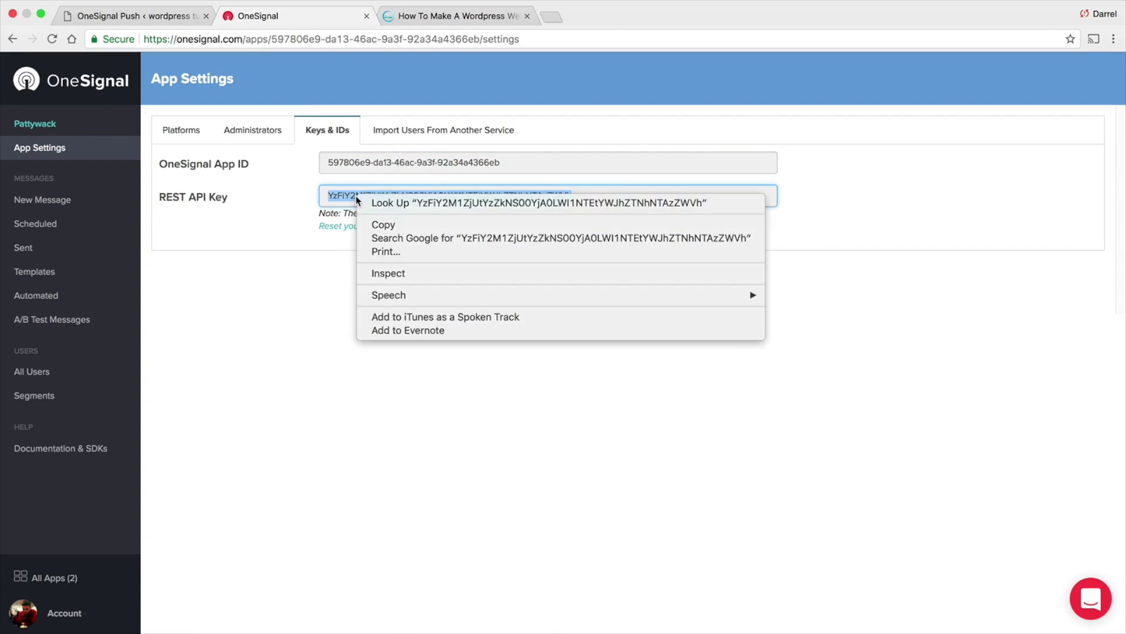
left_click(375, 223)
left_click(150, 20)
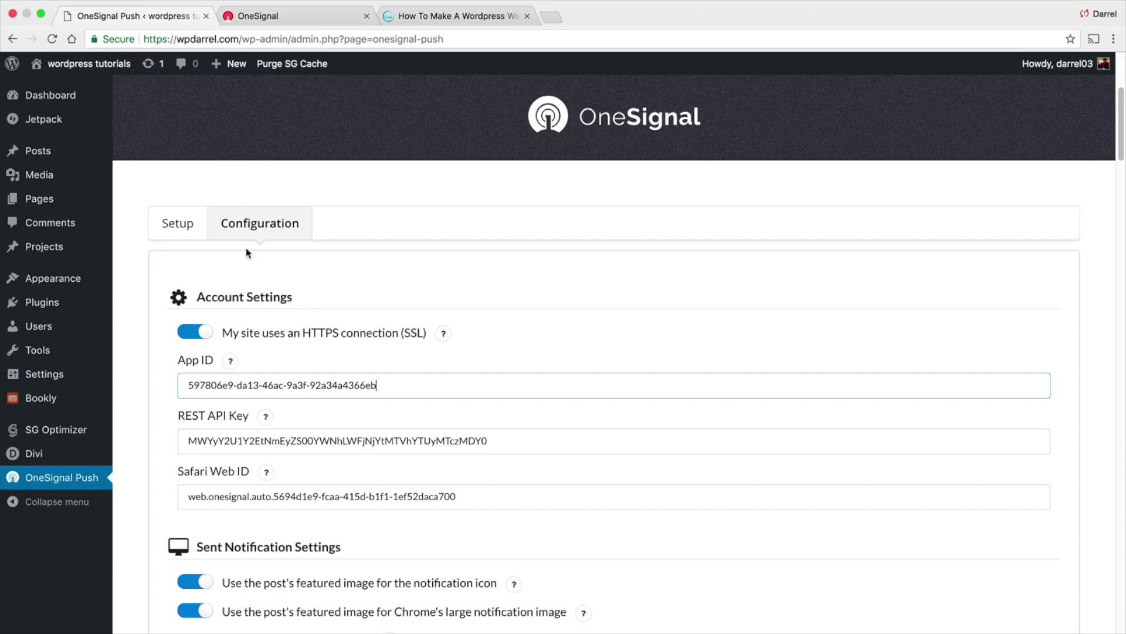
double_click(244, 447)
right_click(245, 447)
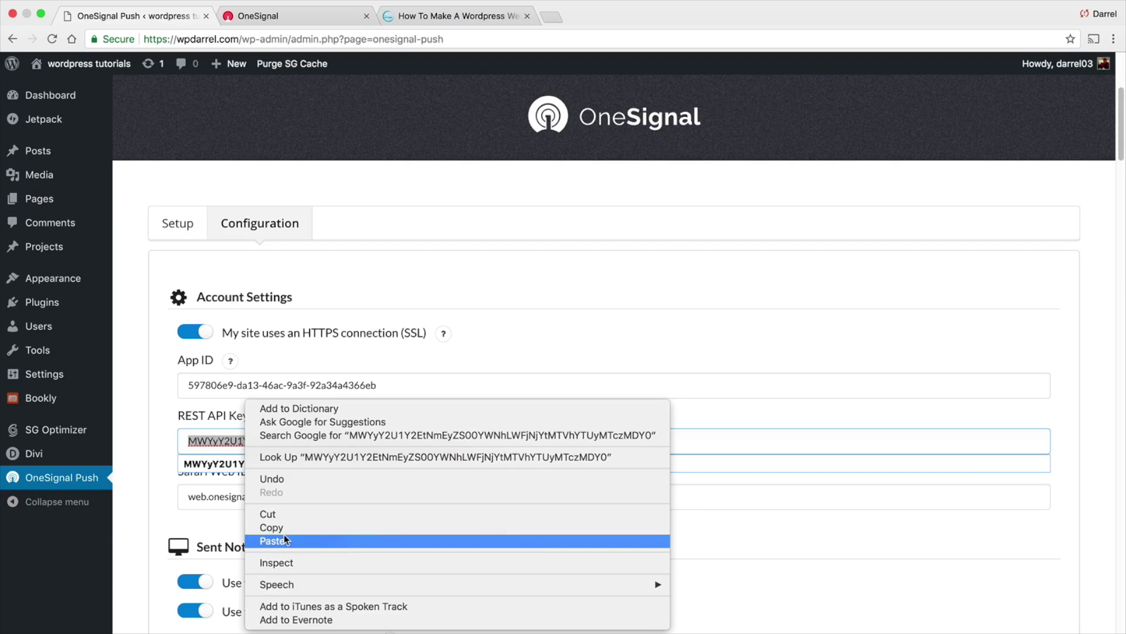
left_click(284, 539)
scroll(151, 405, "down", 2)
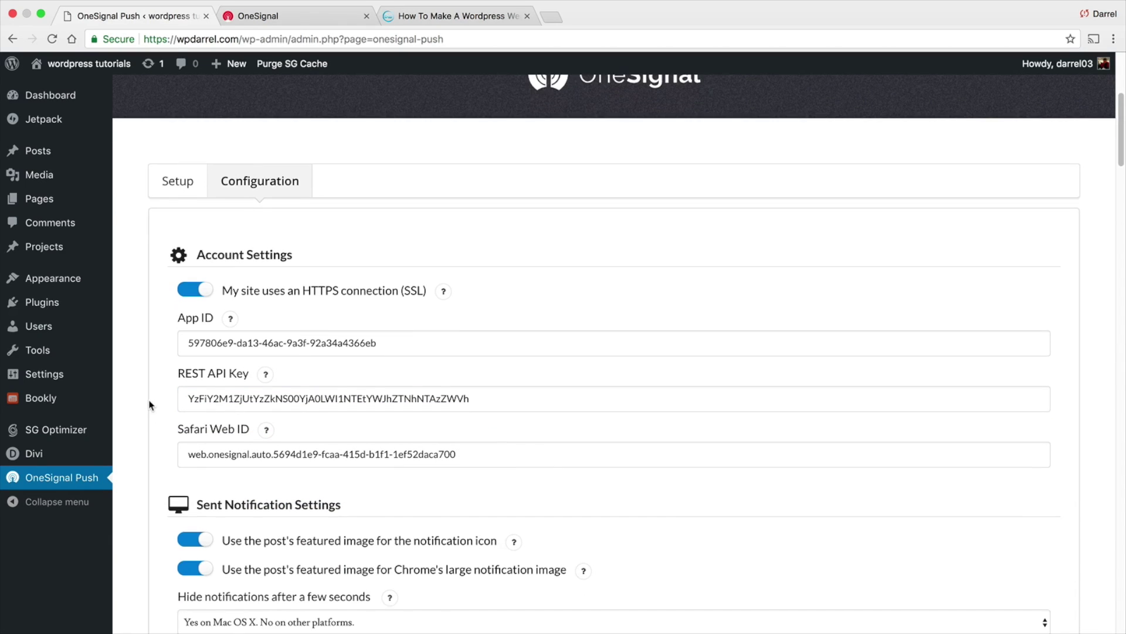
scroll(150, 405, "down", 5)
scroll(147, 386, "down", 1)
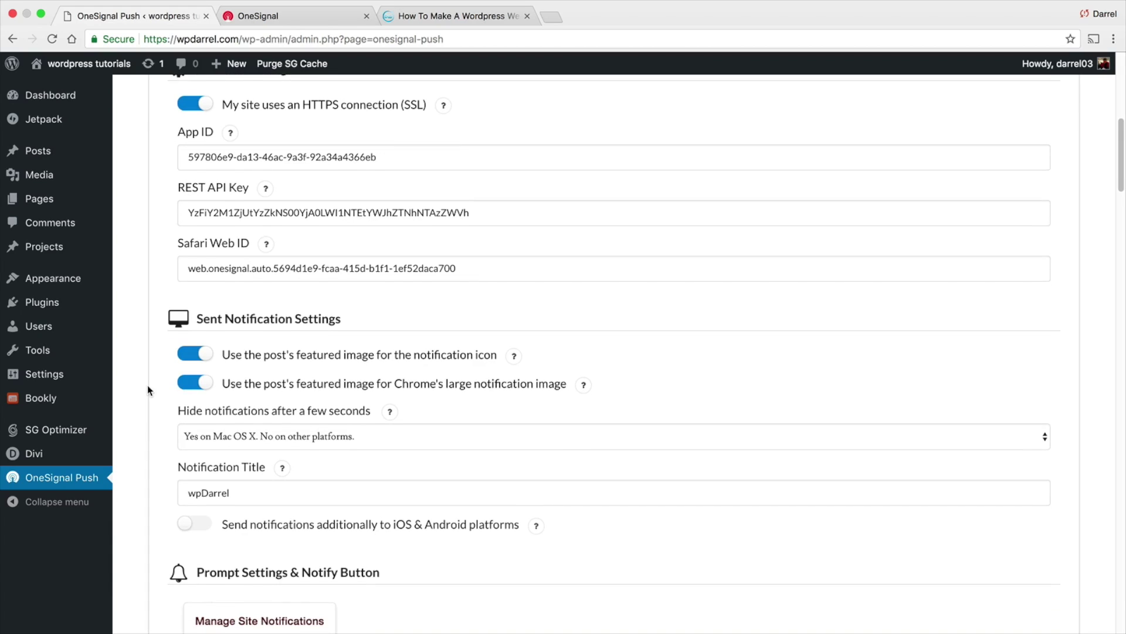
scroll(147, 385, "down", 1)
mouse_move(279, 446)
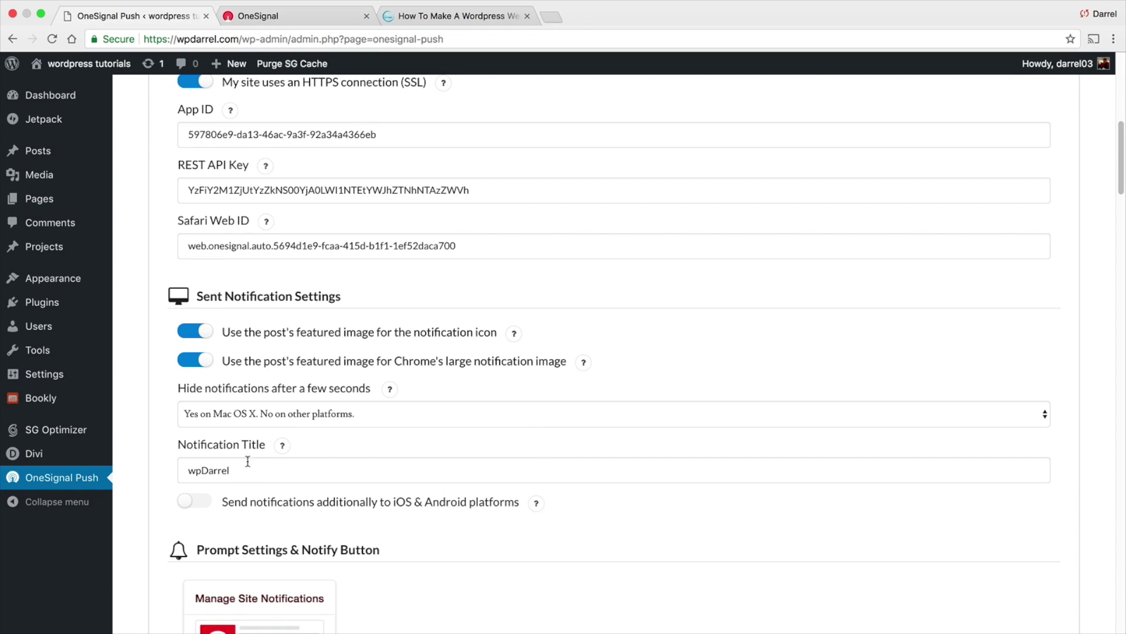
left_click_drag(262, 470, 179, 469)
scroll(147, 450, "down", 5)
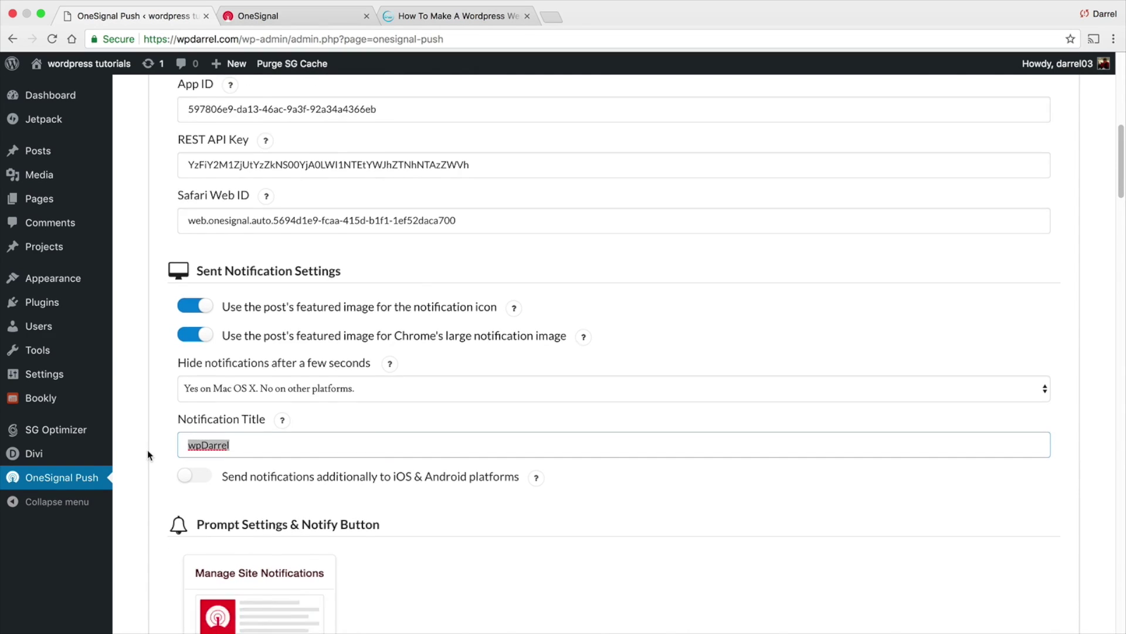
scroll(146, 441, "down", 2)
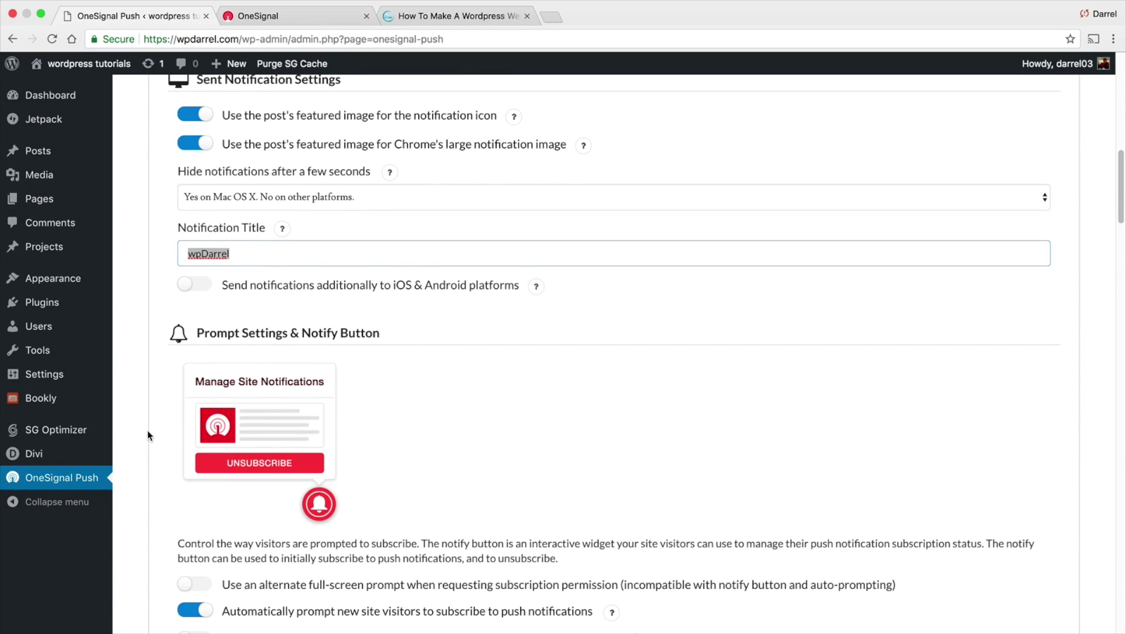
scroll(147, 434, "down", 4)
left_click(229, 514)
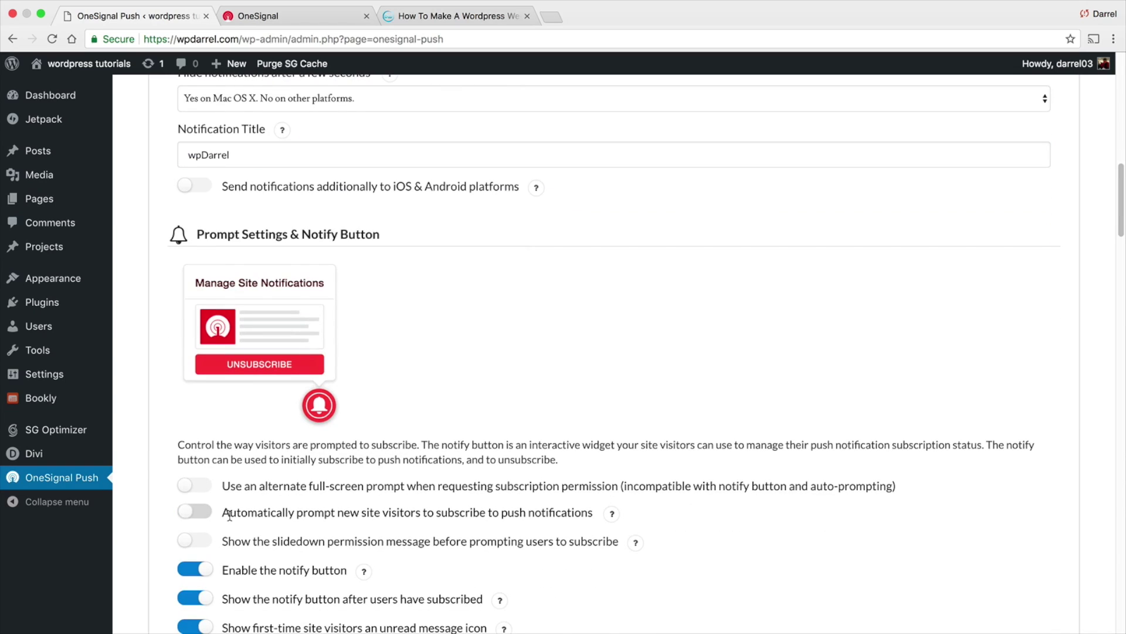
left_click_drag(230, 514, 513, 514)
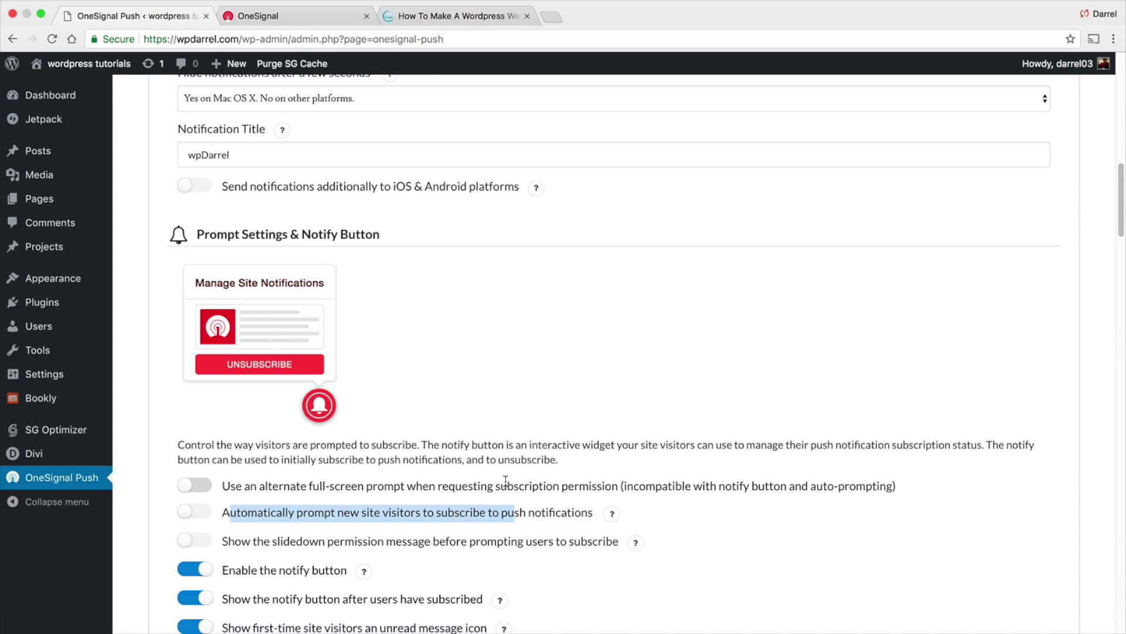
left_click(198, 516)
scroll(173, 481, "down", 2)
scroll(143, 426, "down", 3)
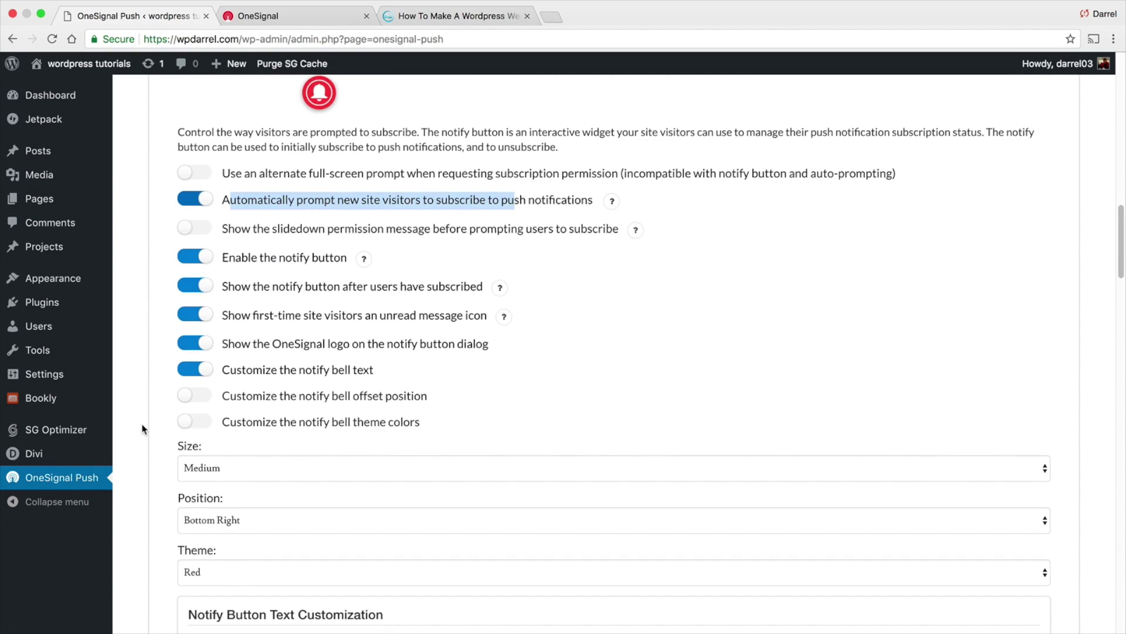
Keep the notify bell at Medium size, Bottom Right position and Red theme
left_click(223, 465)
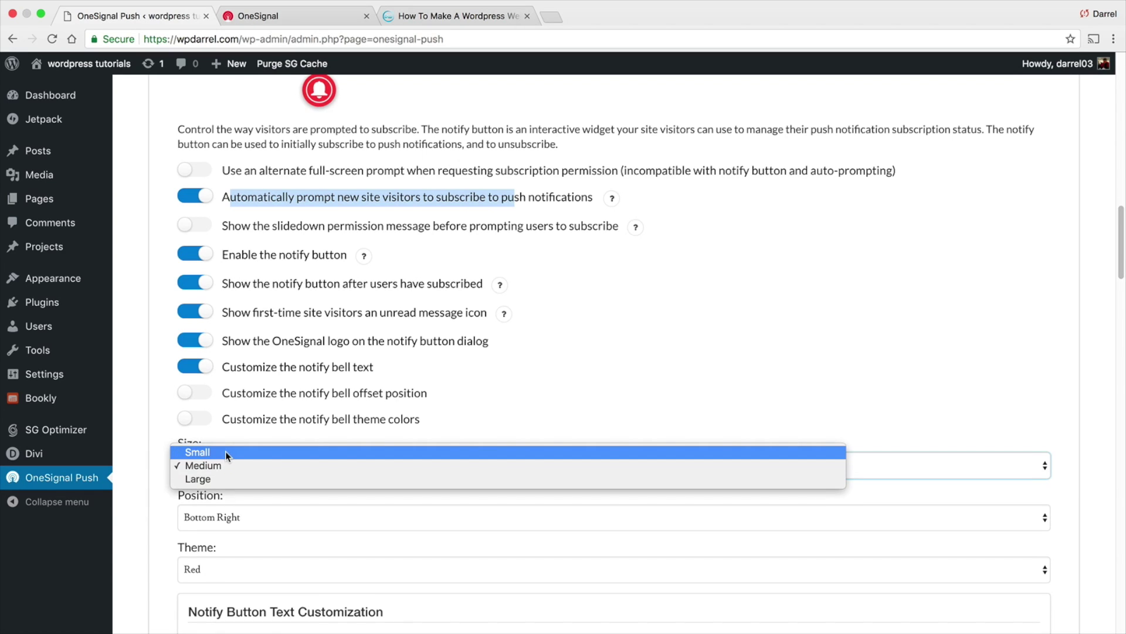
left_click(225, 468)
left_click(237, 517)
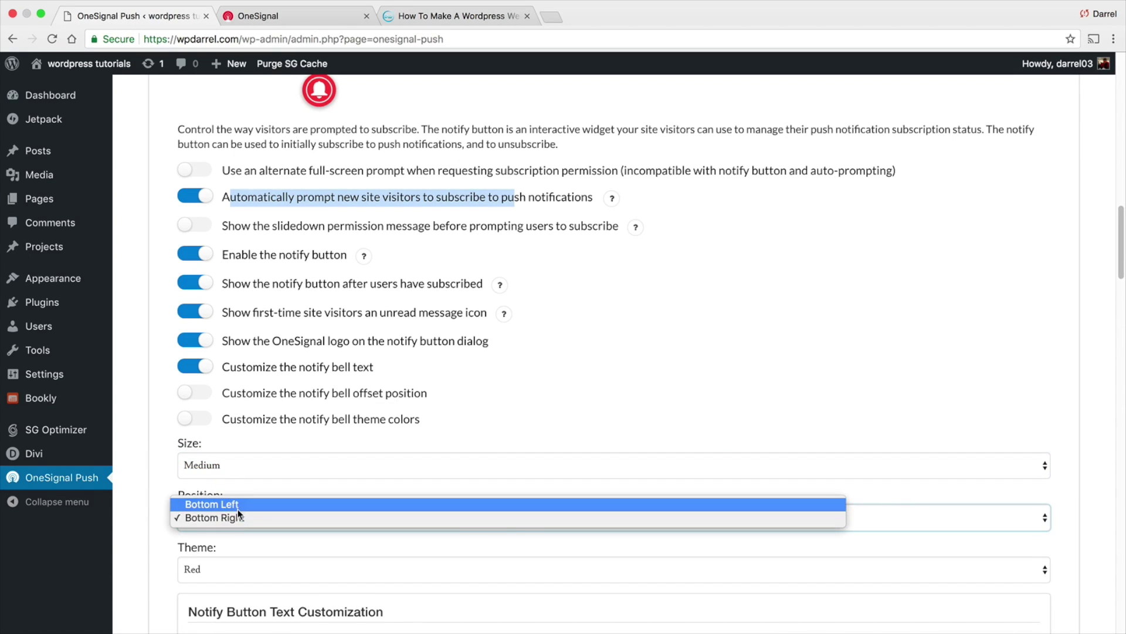
left_click(238, 508)
left_click(241, 516)
left_click(248, 531)
scroll(234, 499, "down", 3)
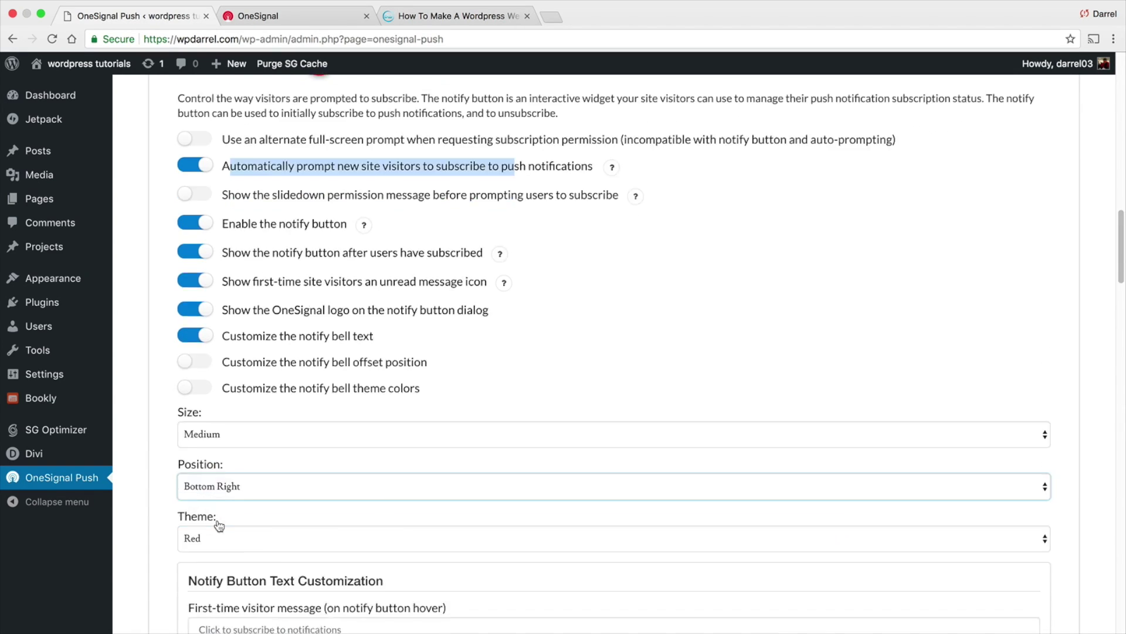
left_click(223, 467)
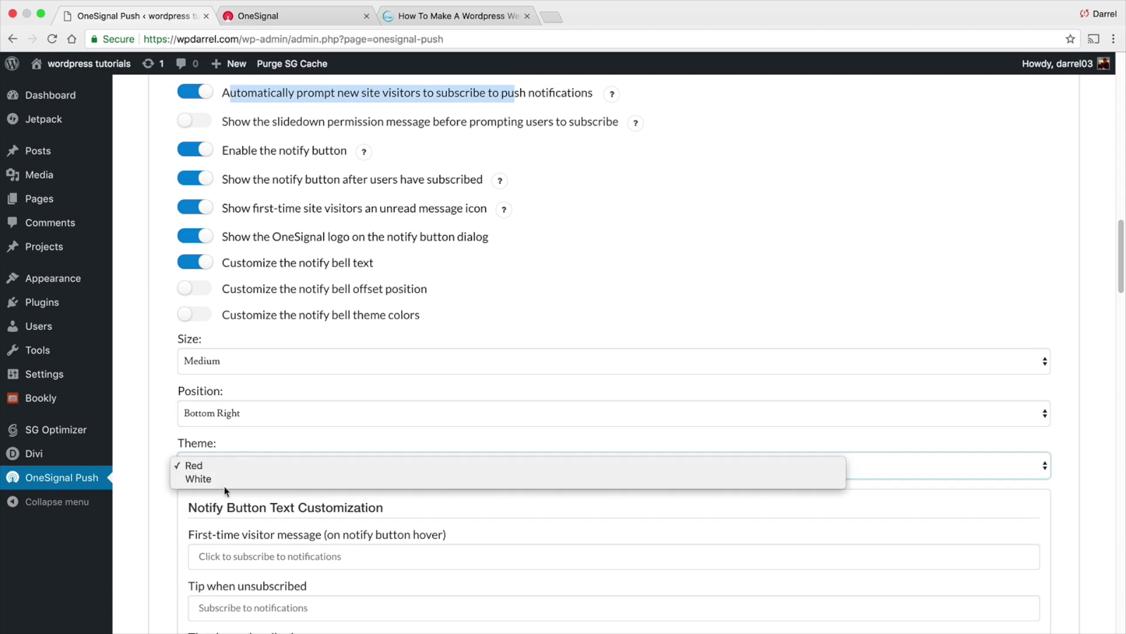
left_click(145, 480)
Review the remaining prompt settings, including the subscribed tip message, and save the plugin configuration
scroll(155, 454, "down", 4)
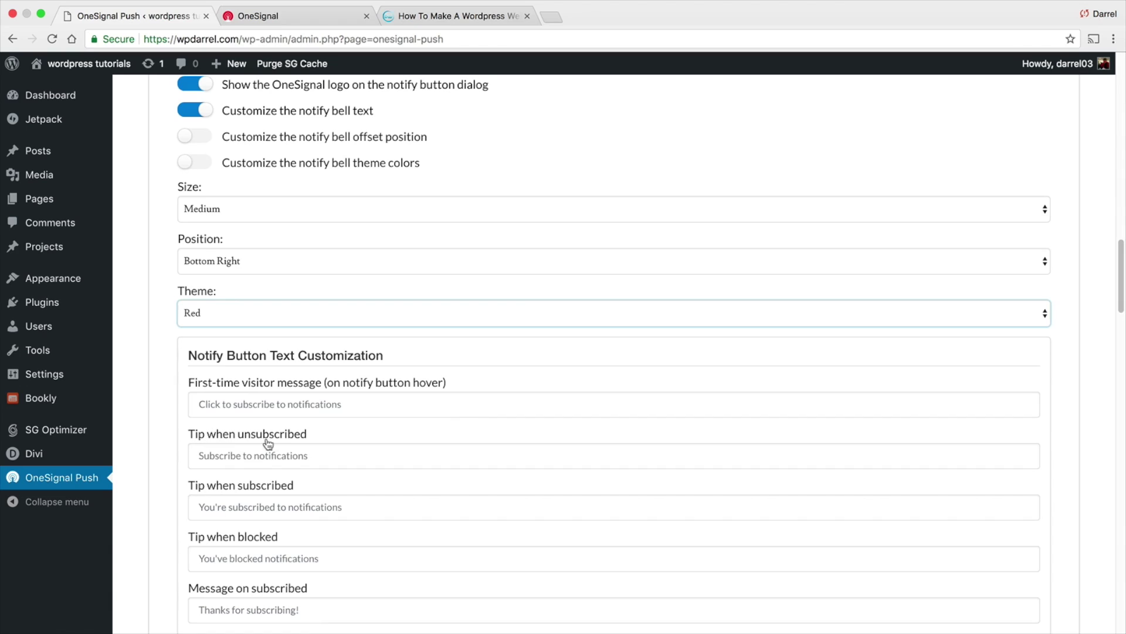
left_click(351, 512)
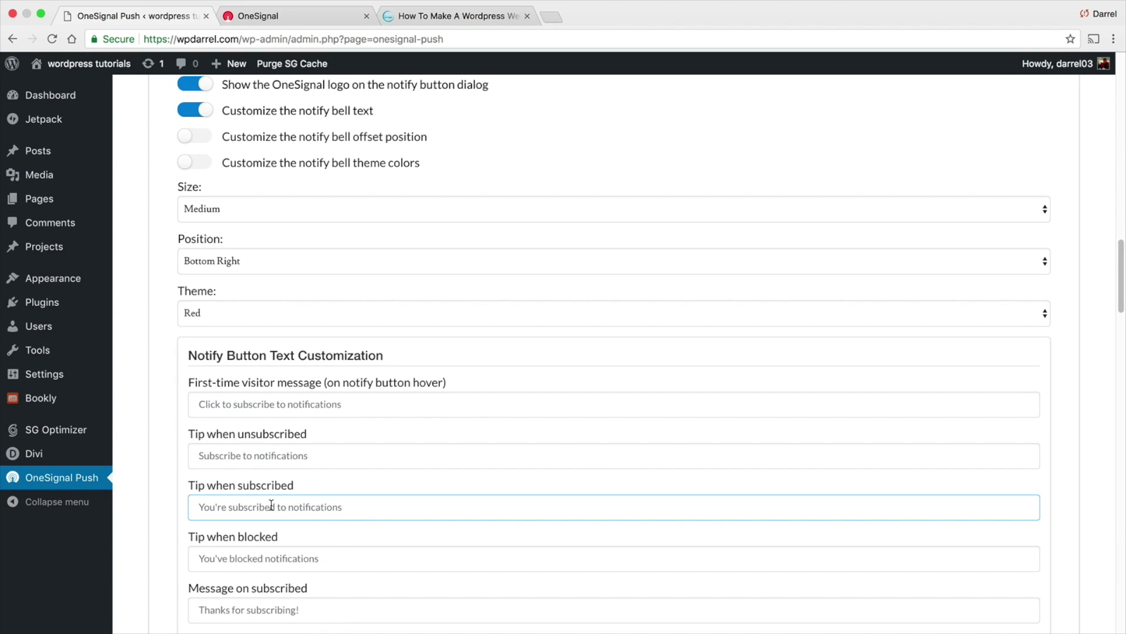
scroll(144, 457, "down", 2)
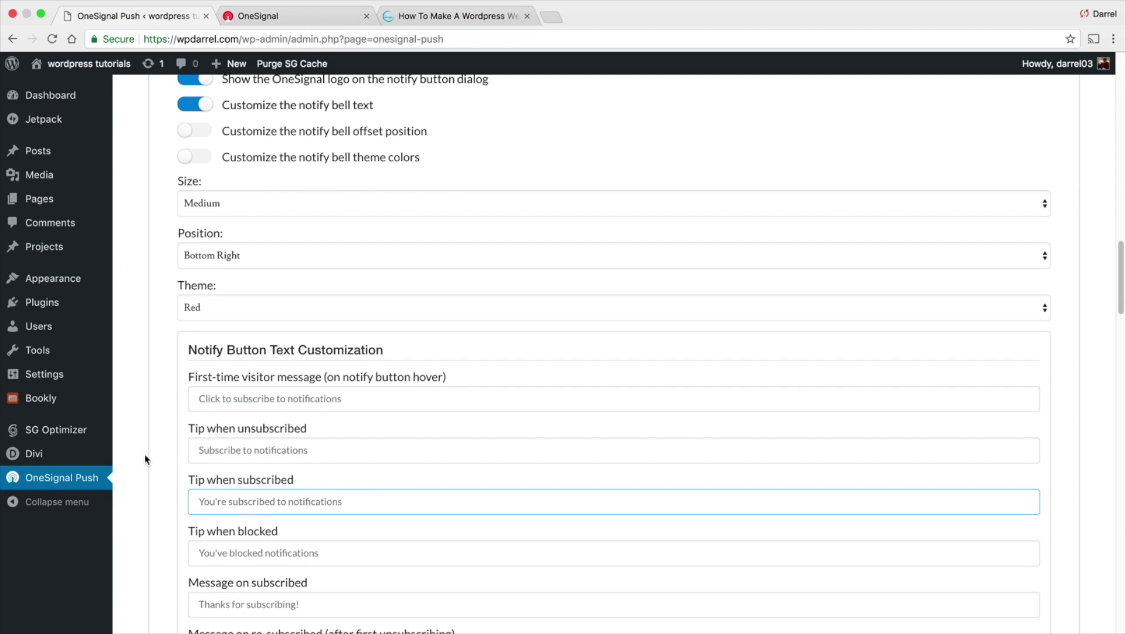
scroll(145, 457, "down", 5)
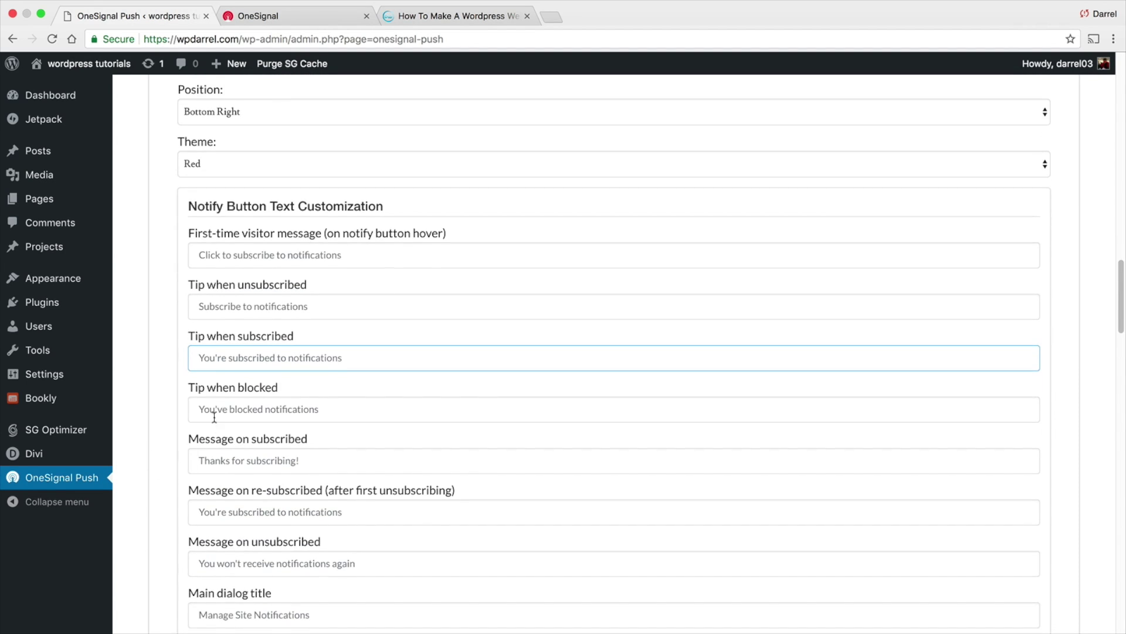
scroll(210, 433, "down", 3)
scroll(210, 433, "down", 20)
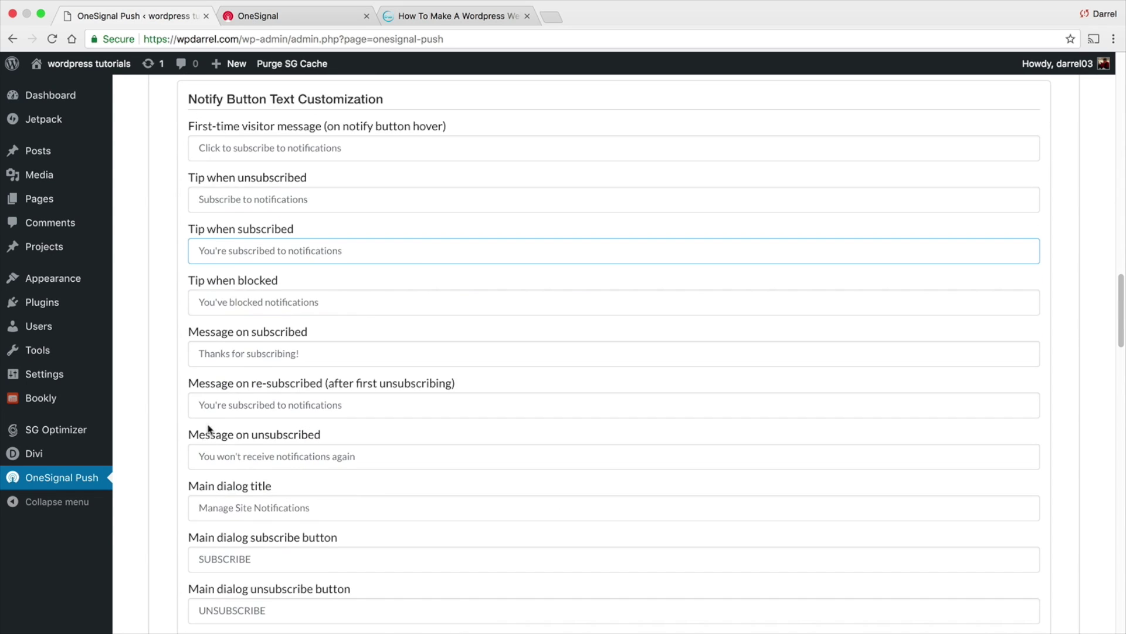
scroll(177, 406, "down", 12)
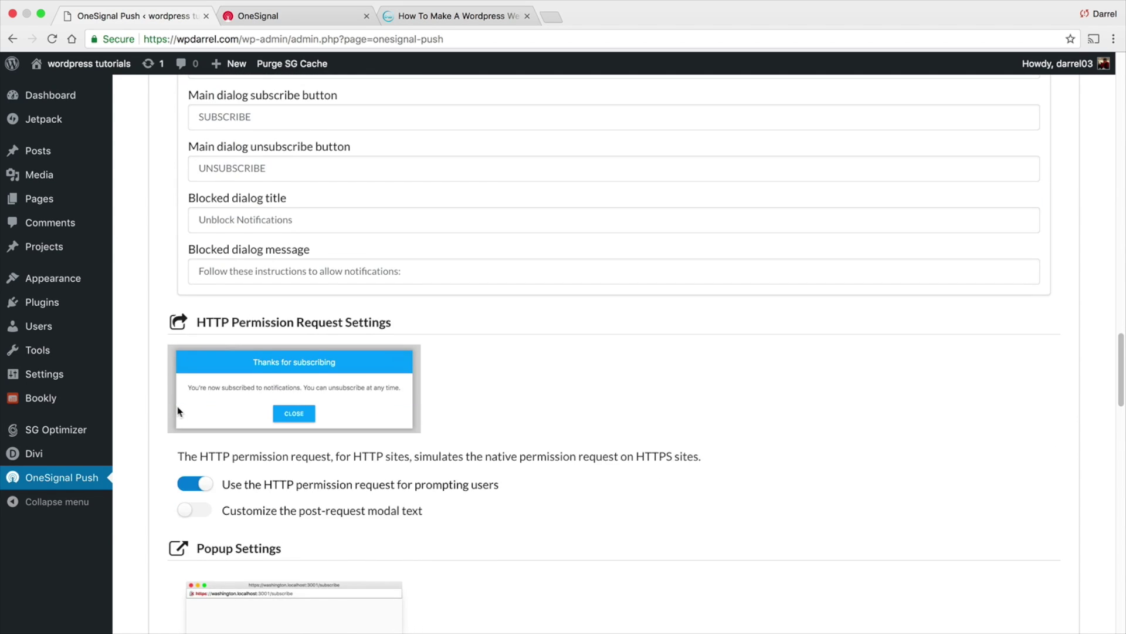
scroll(174, 403, "down", 8)
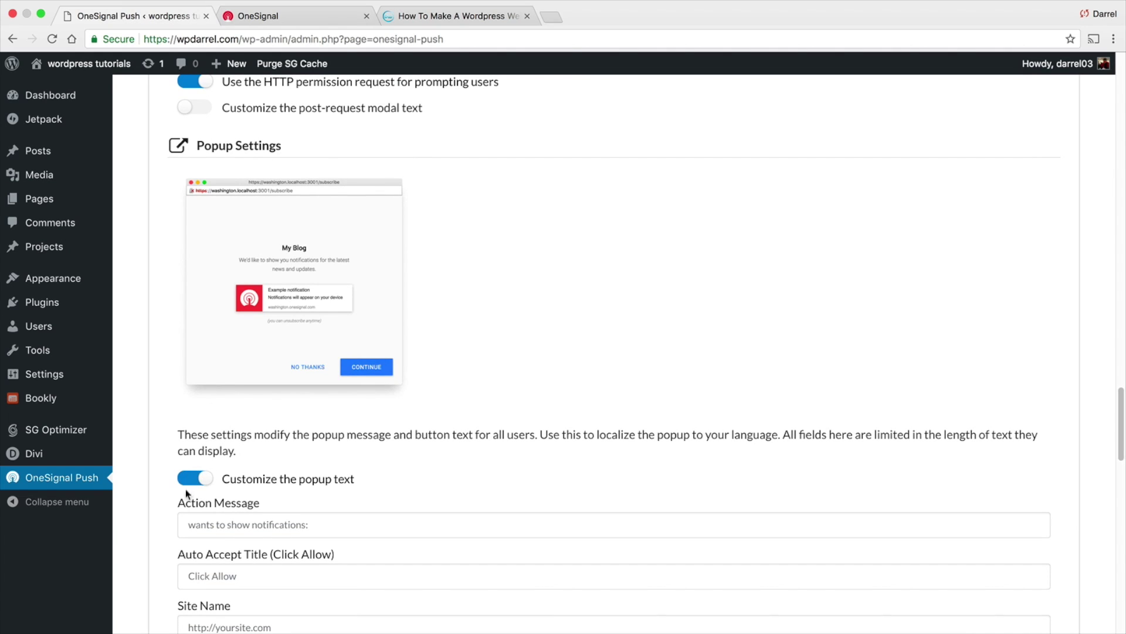
scroll(185, 488, "down", 8)
scroll(154, 456, "down", 2)
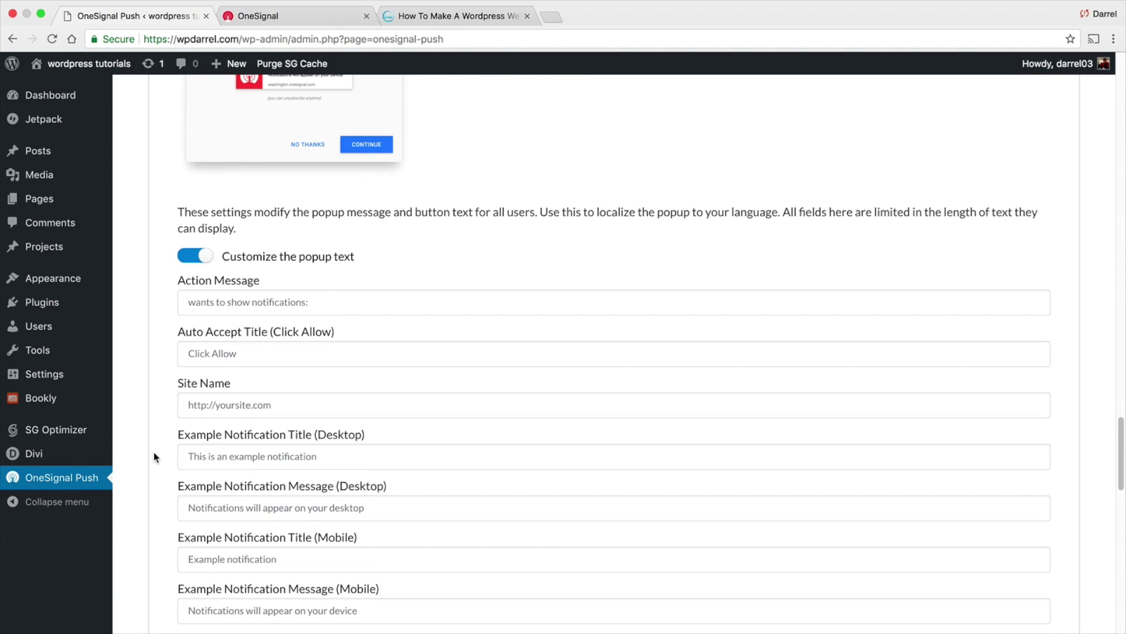
scroll(148, 494, "down", 20)
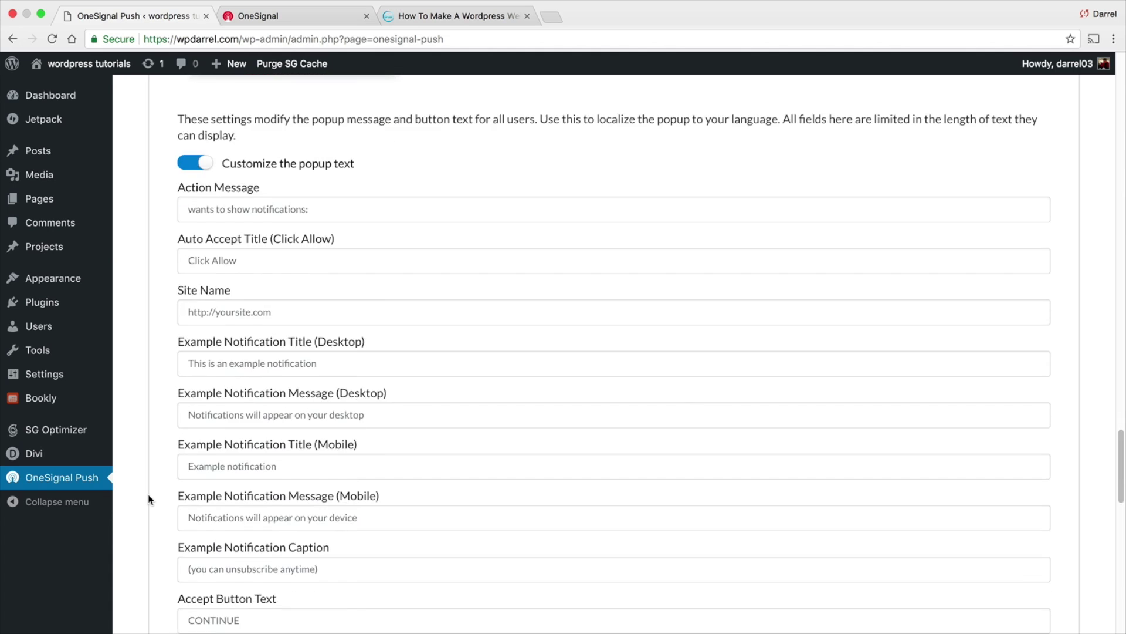
scroll(148, 492, "down", 20)
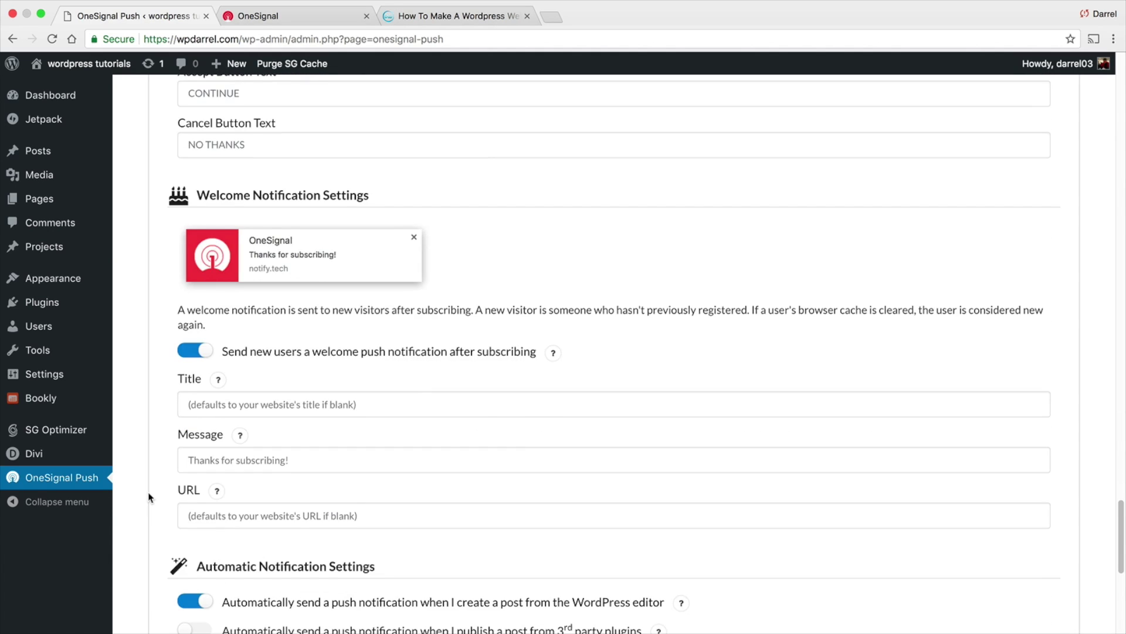
left_click(214, 567)
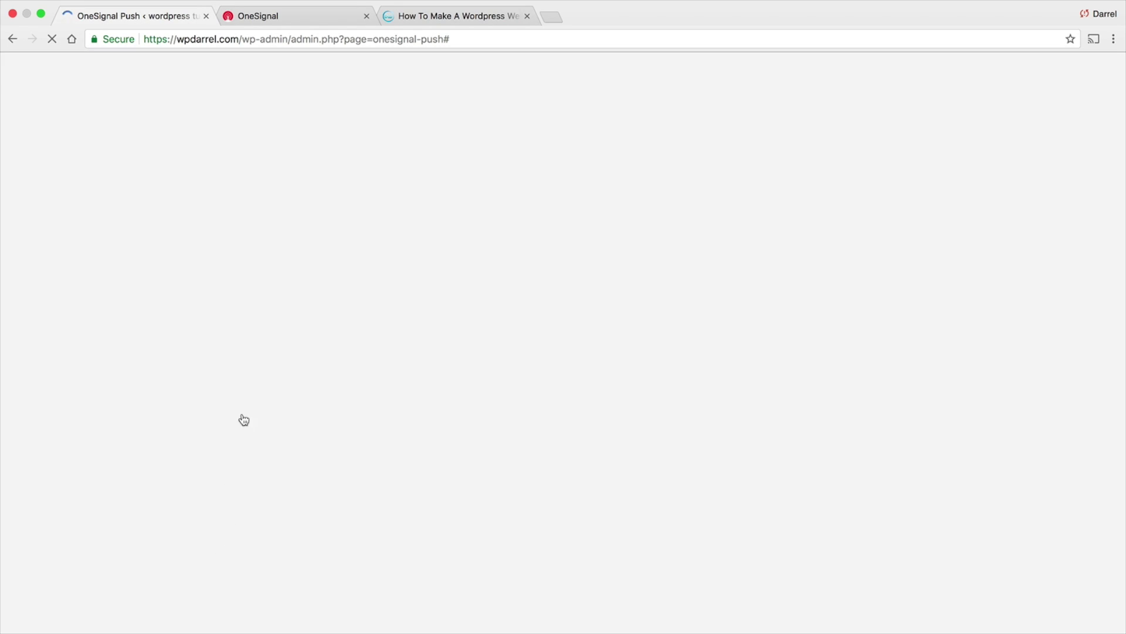
Show OneSignal's Platforms list: Chrome and Firefox Active, Safari Inactive
left_click(259, 18)
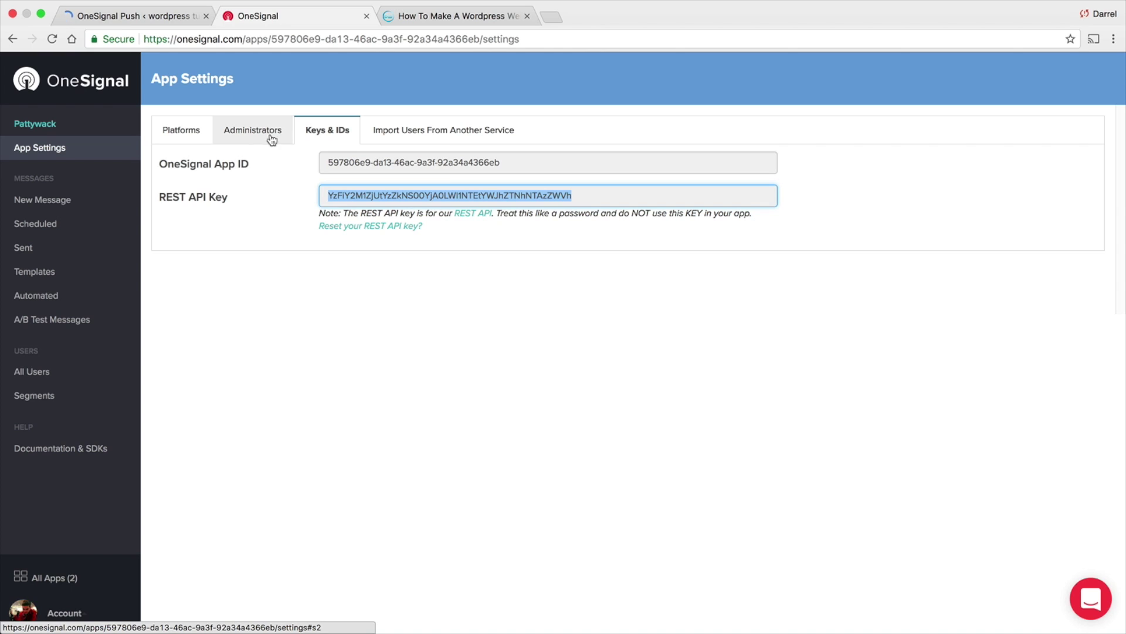
left_click(182, 133)
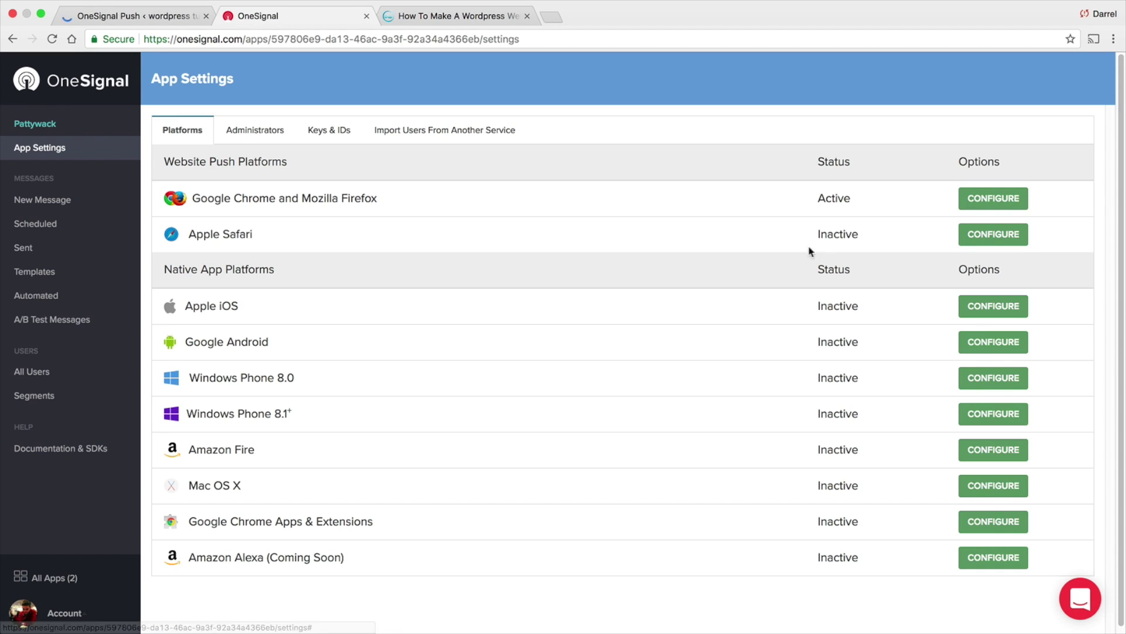
left_click(989, 236)
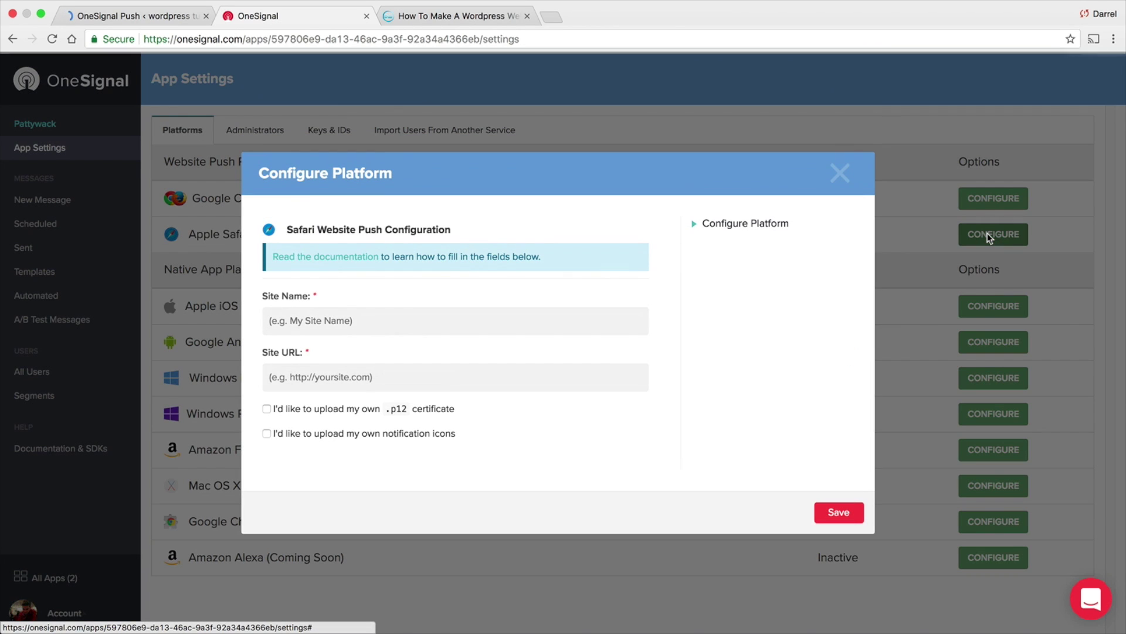
left_click(394, 326)
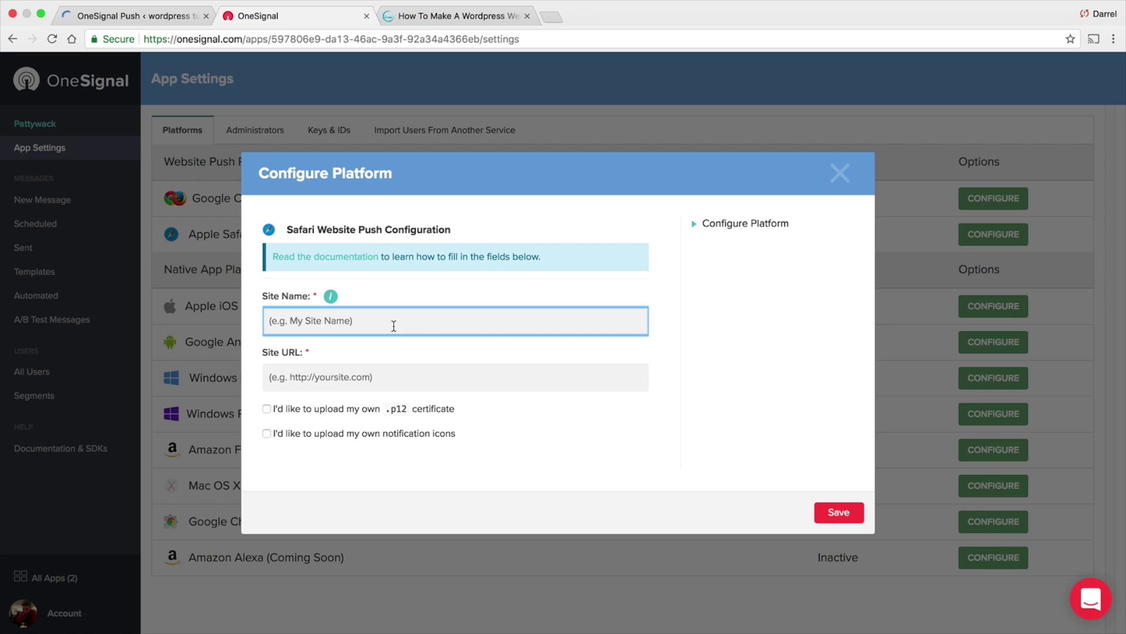
type("wpDarrel")
left_click(269, 377)
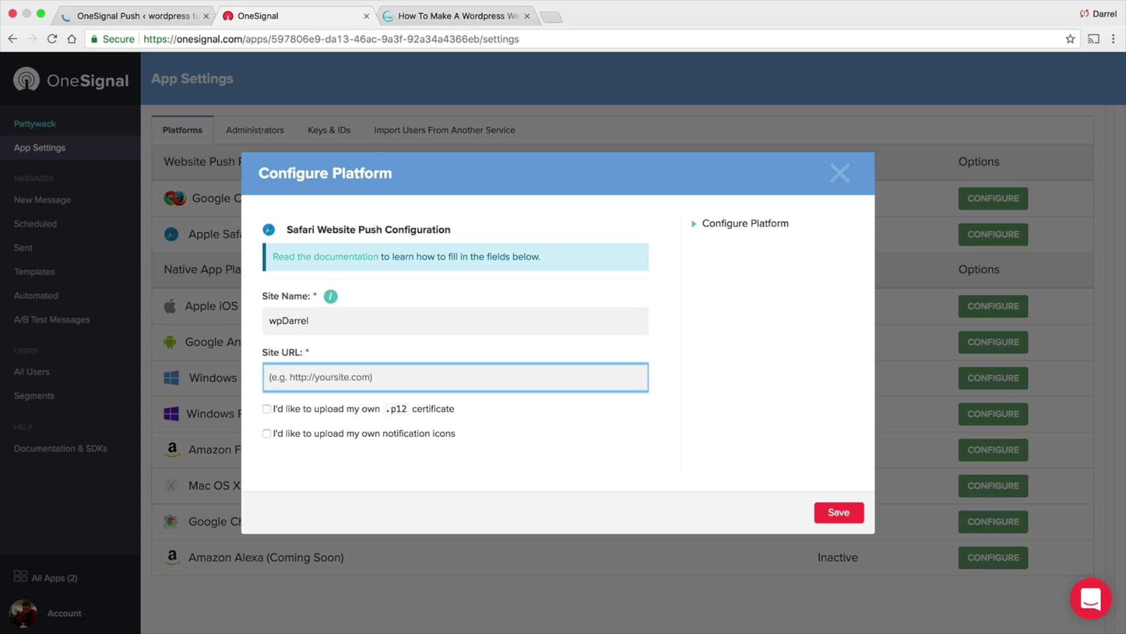
type("http://www.darr")
key("BackSpace")
key("BackSpace")
key("BackSpace")
key("BackSpace")
type("wpdarrelwi")
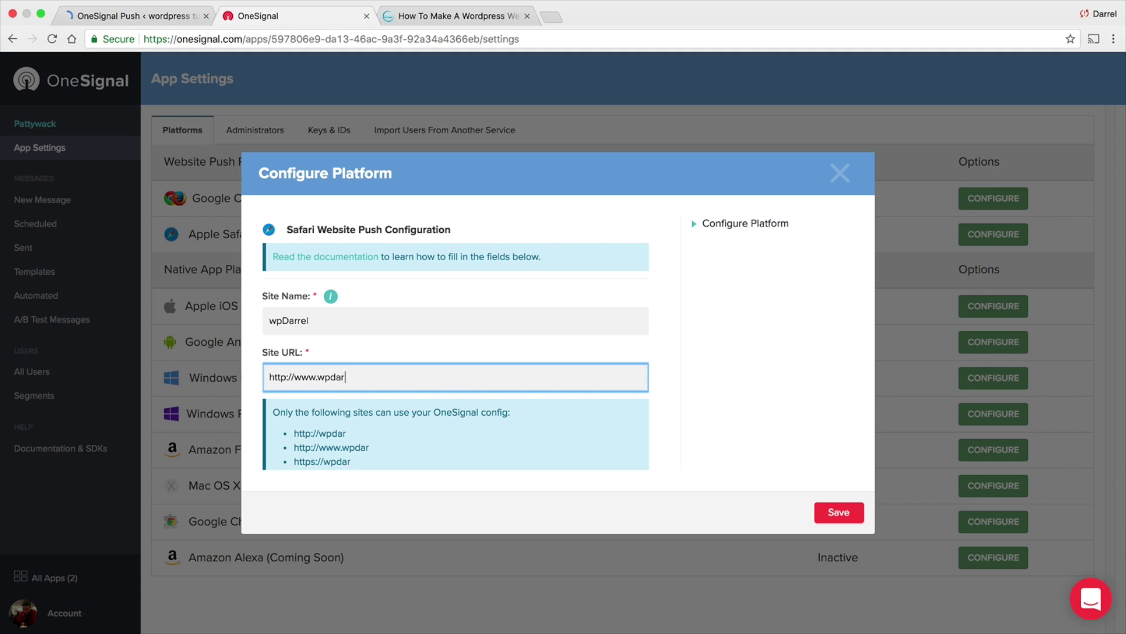
key("BackSpace")
key("BackSpace")
key("BackSpace")
type("l.com")
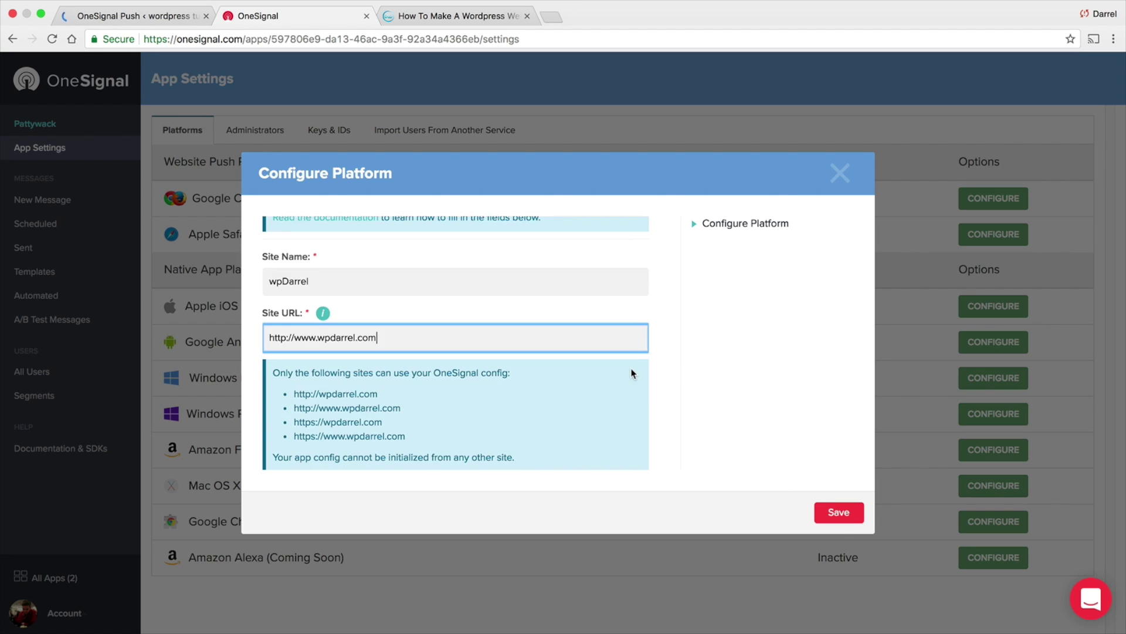
Enable custom notification icons and save the Safari push configuration
scroll(632, 372, "down", 3)
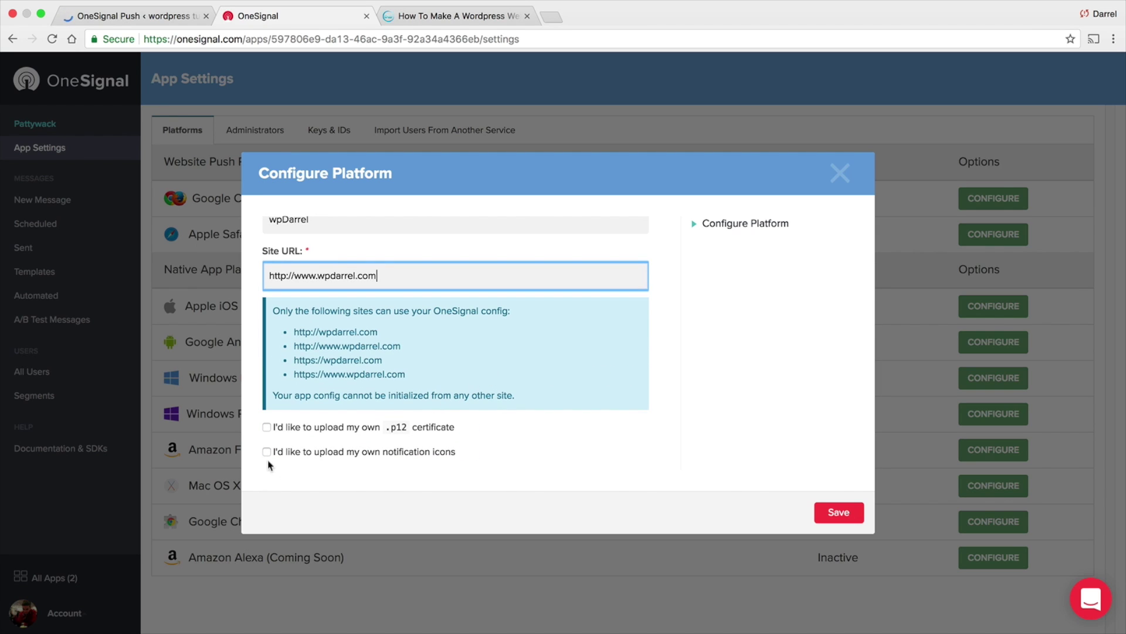
left_click(465, 450)
scroll(480, 411, "down", 1)
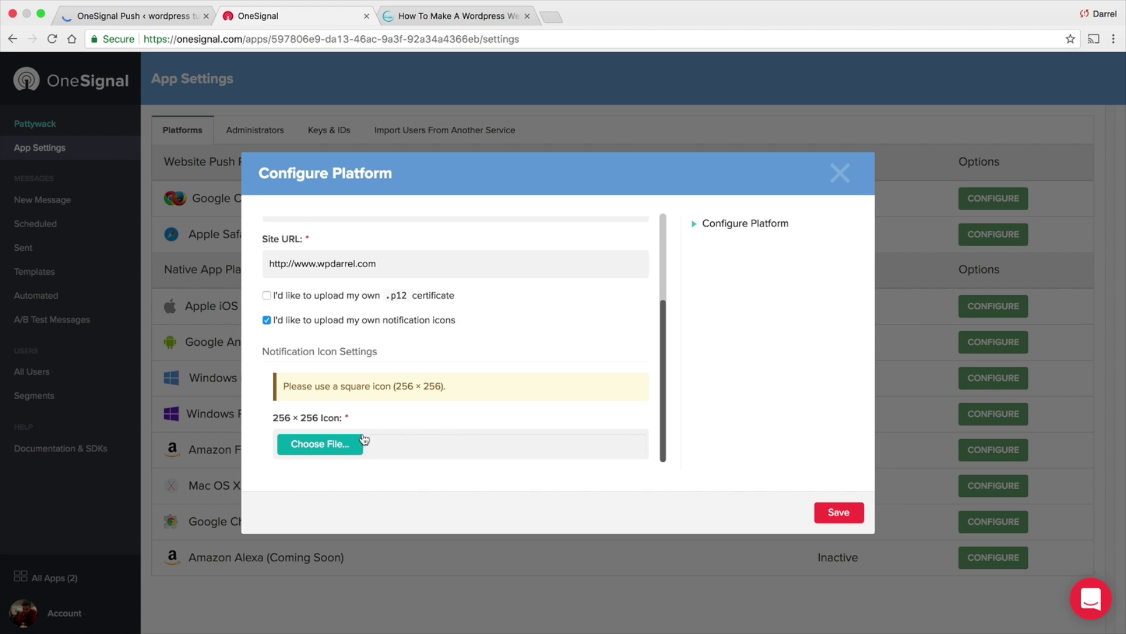
left_click(841, 511)
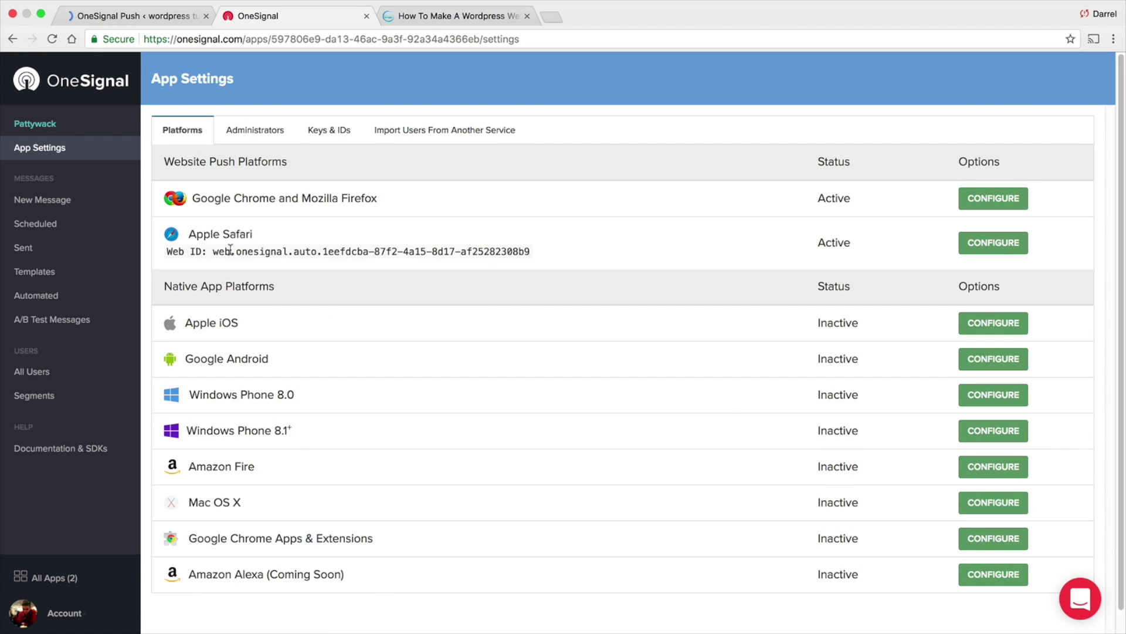
Copy the new Safari Web ID from OneSignal and paste it over the plugin's old ID
left_click_drag(530, 251, 213, 249)
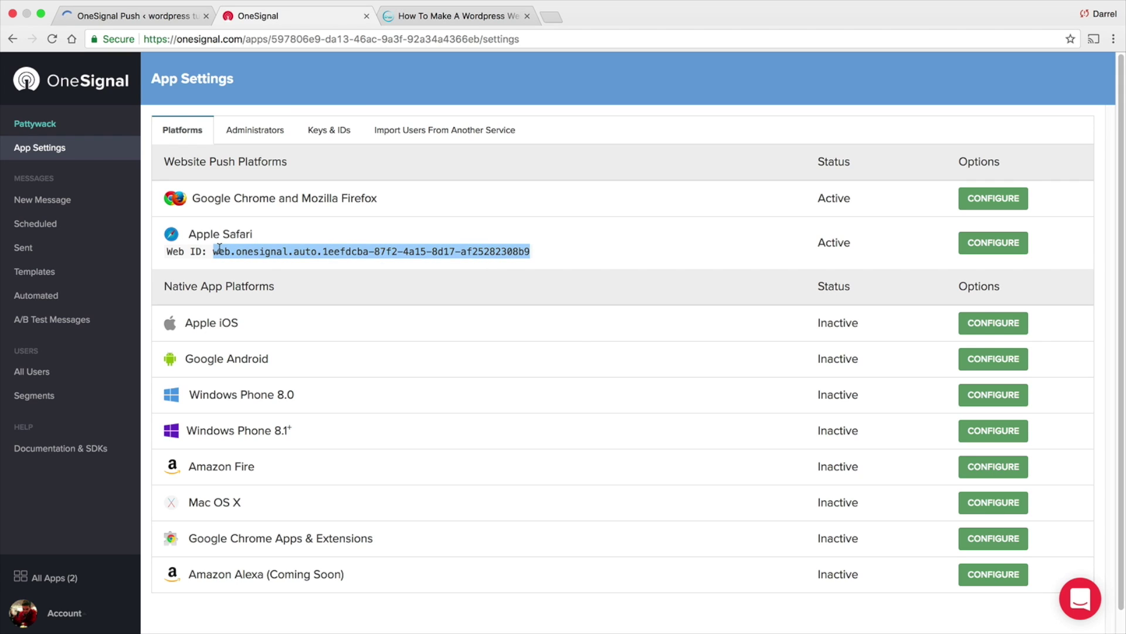
right_click(219, 247)
left_click(241, 276)
left_click(136, 17)
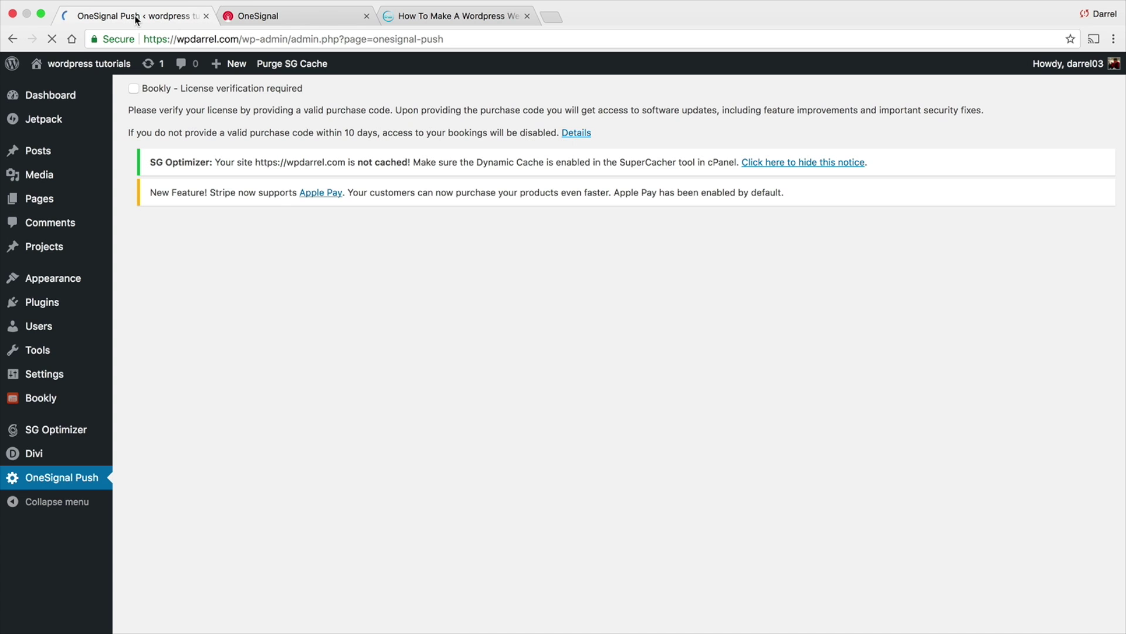
mouse_move(57, 59)
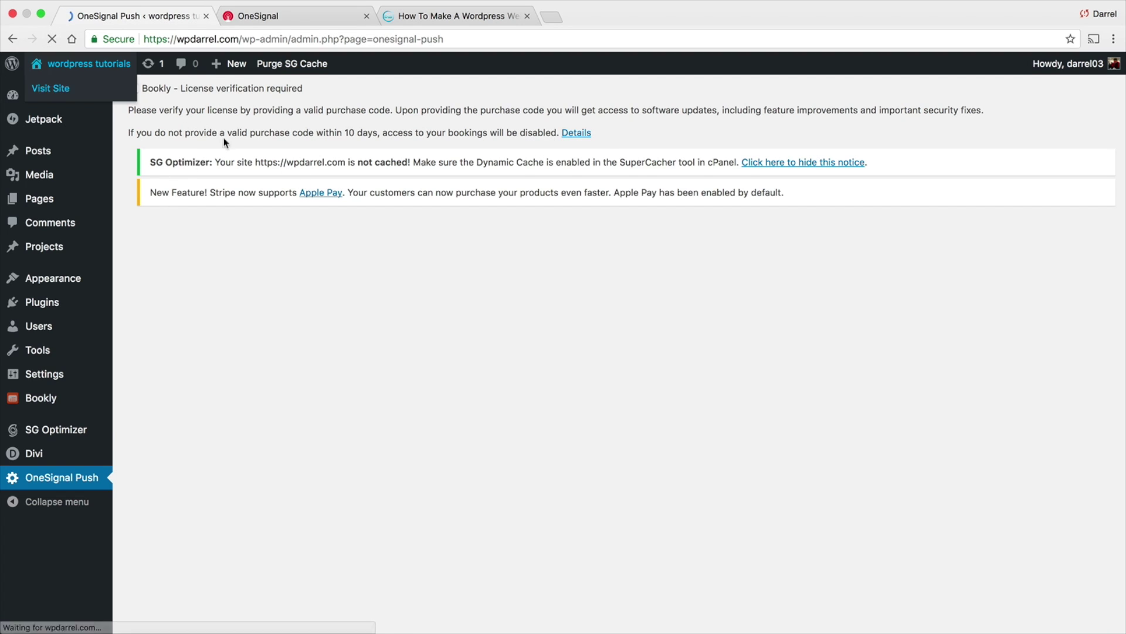
scroll(302, 280, "down", 7)
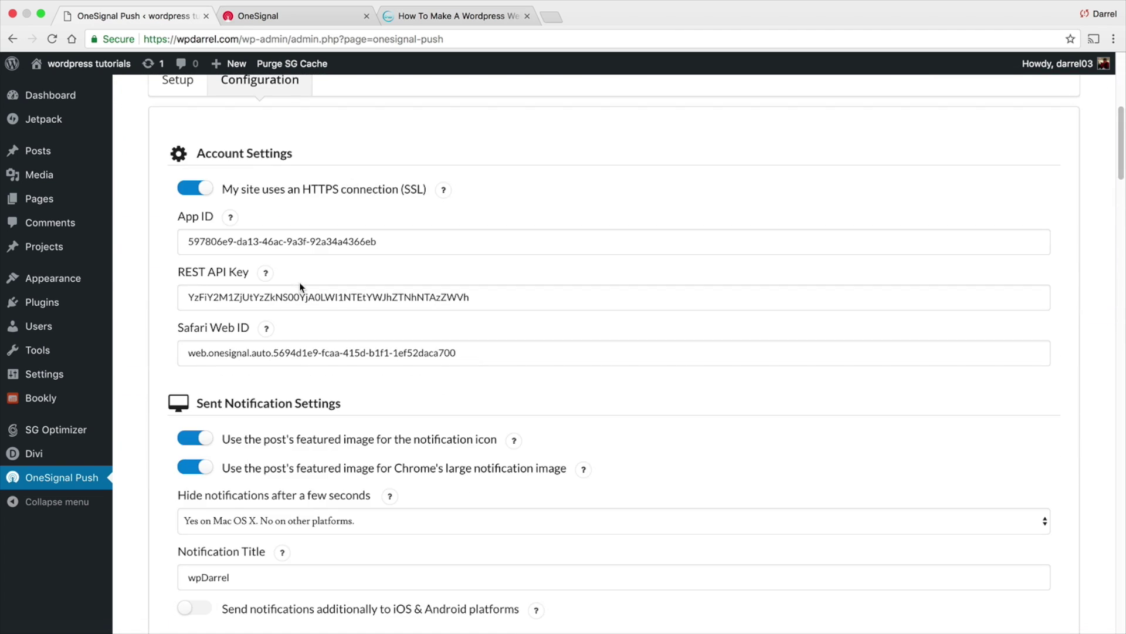
triple_click(342, 359)
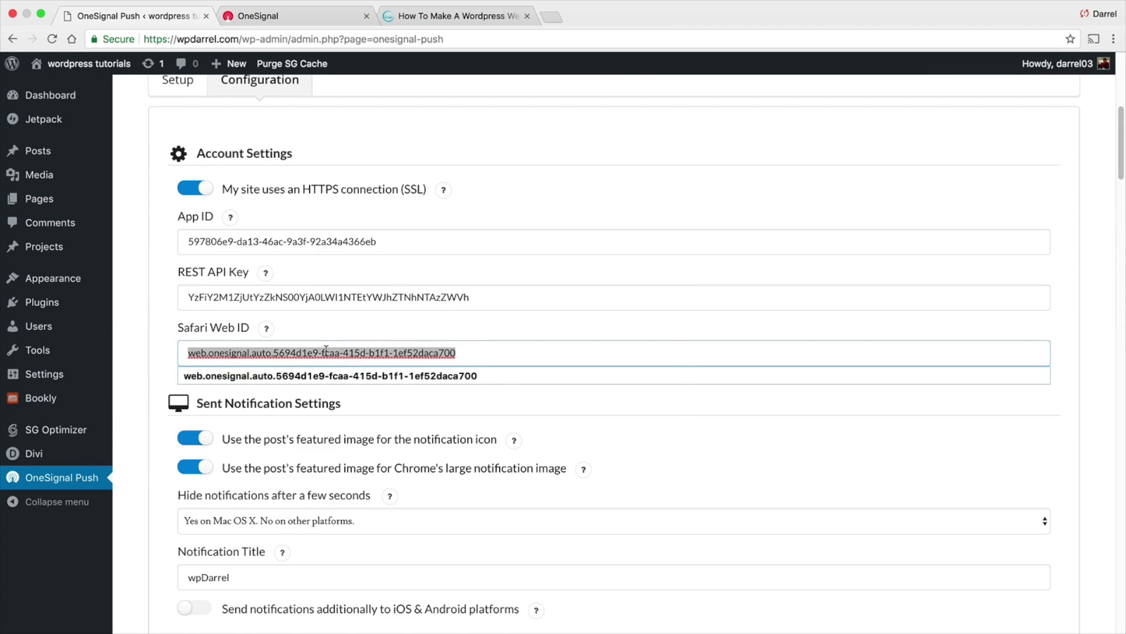
right_click(327, 351)
left_click(370, 491)
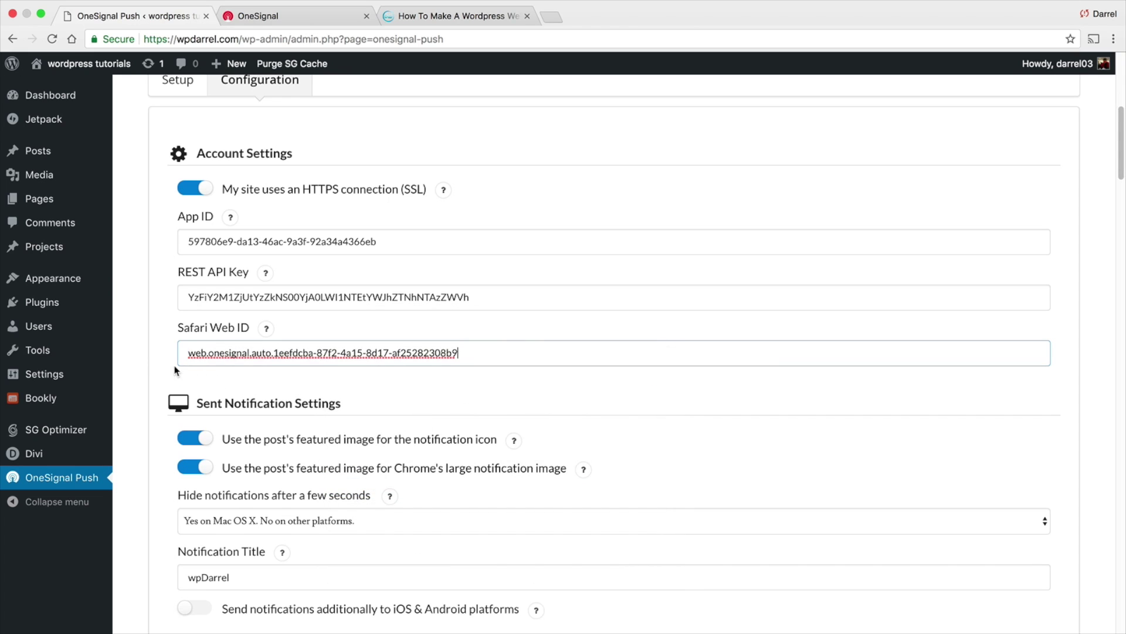
Save the updated OneSignal plugin settings in WordPress
scroll(155, 334, "down", 5)
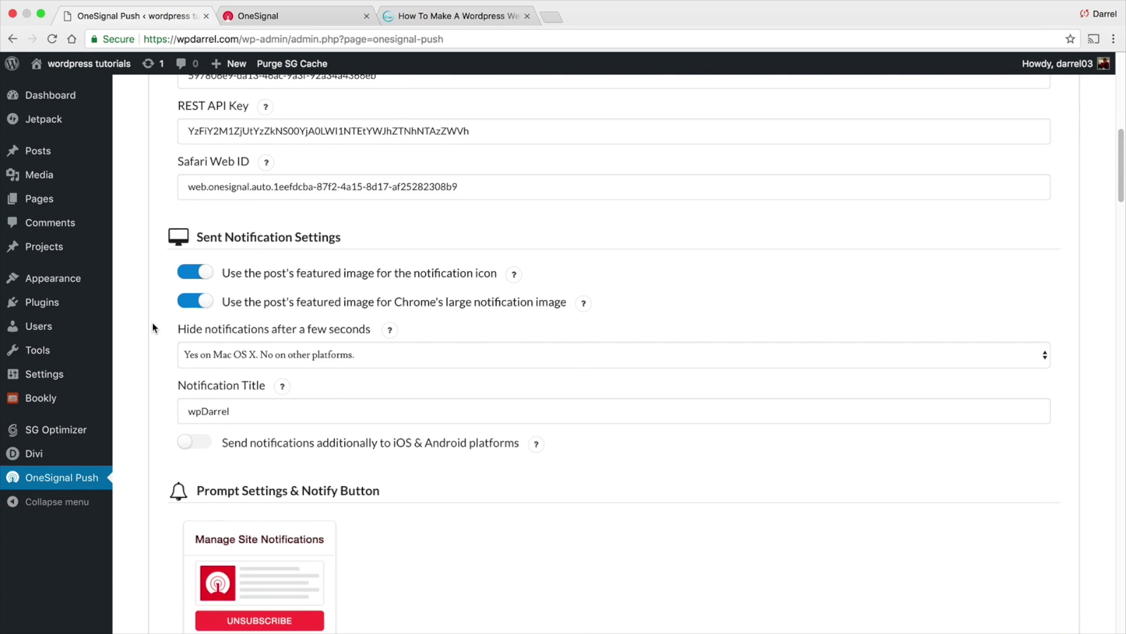
scroll(151, 322, "down", 8)
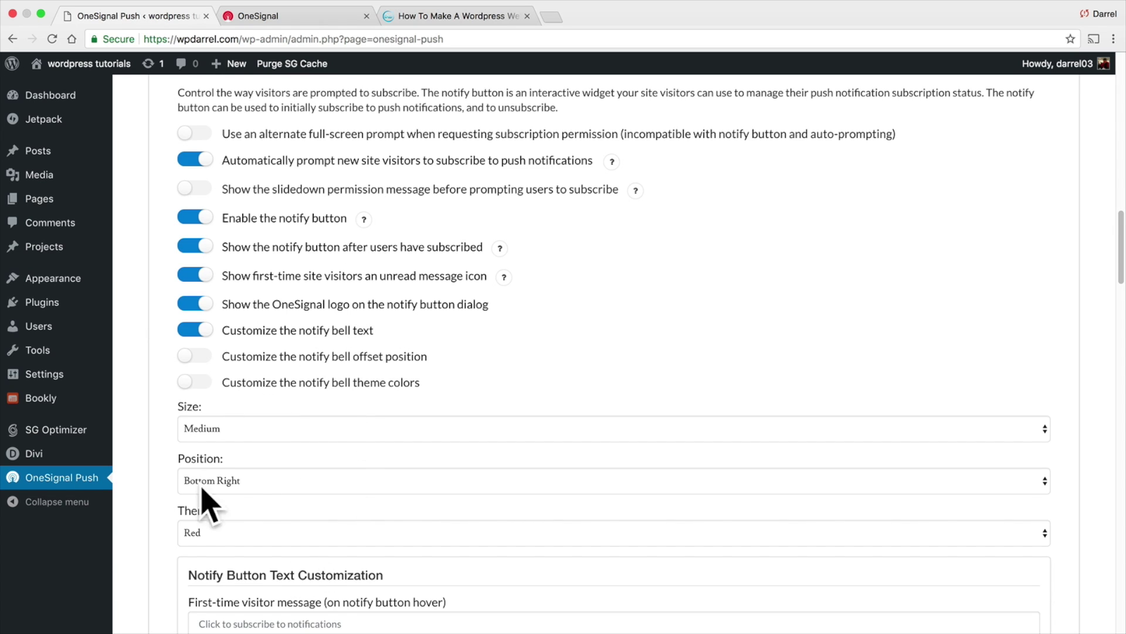
scroll(201, 464, "down", 4)
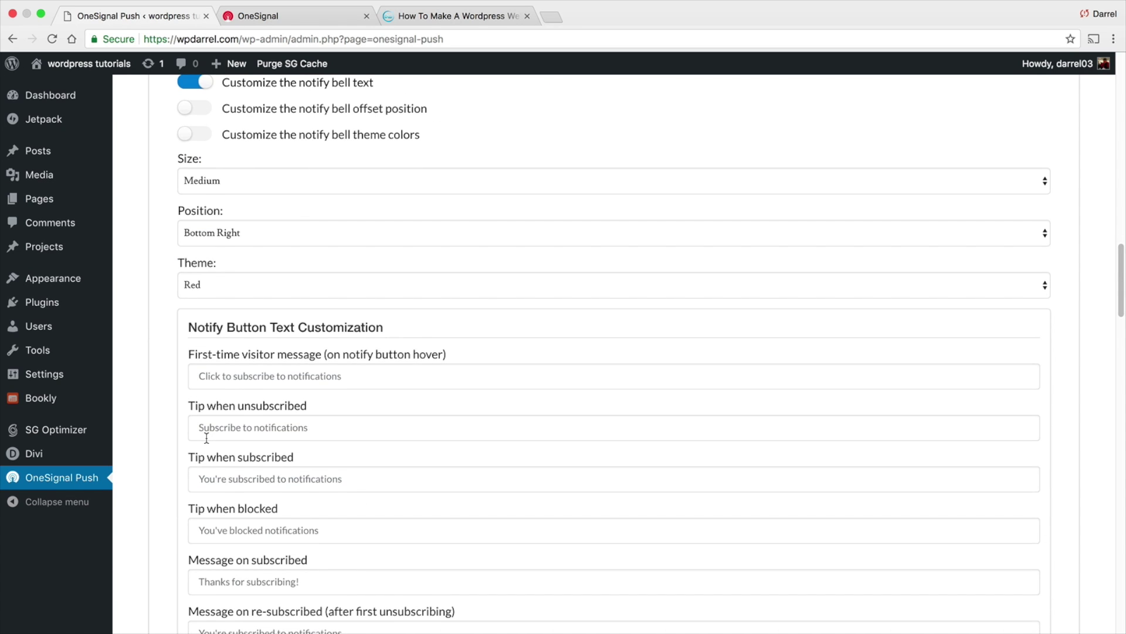
scroll(167, 432, "down", 15)
scroll(162, 427, "down", 17)
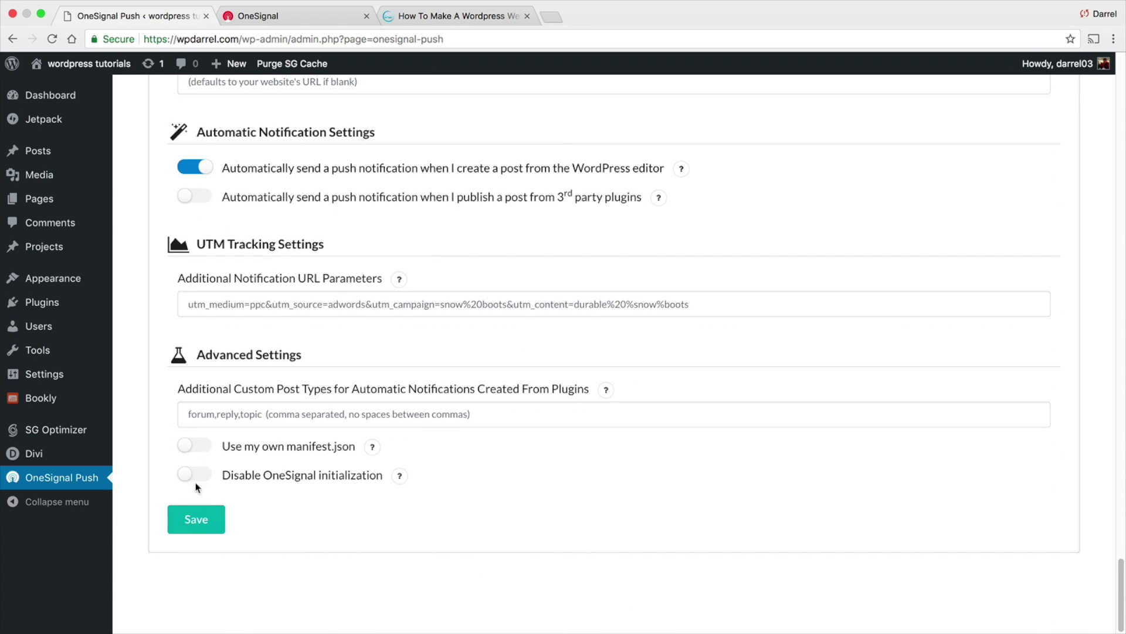
left_click(196, 519)
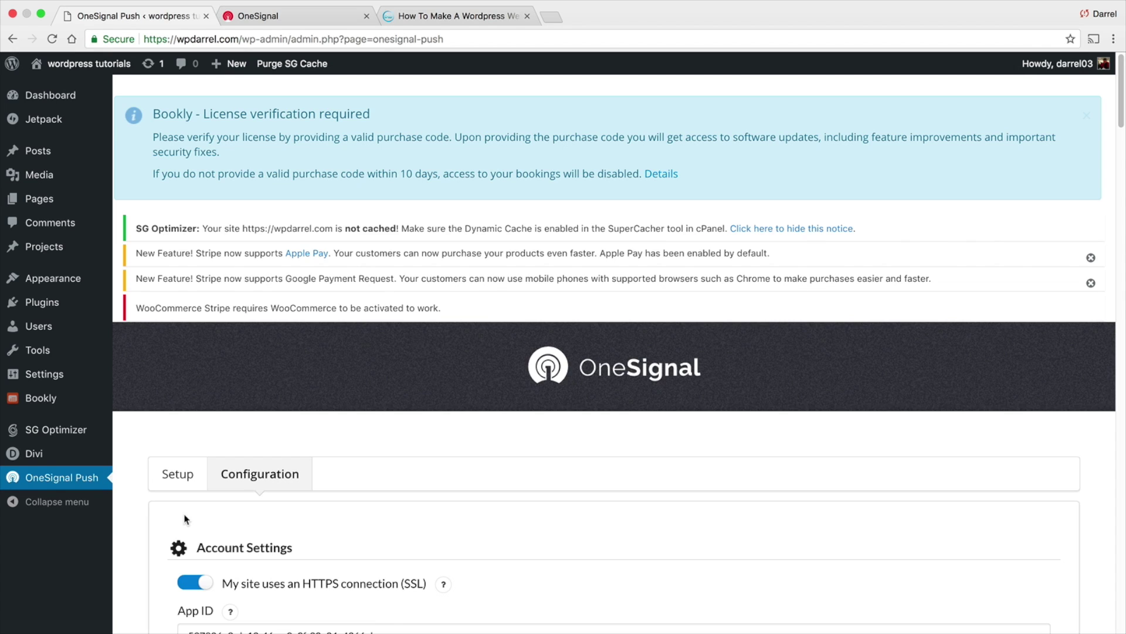
left_click(81, 85)
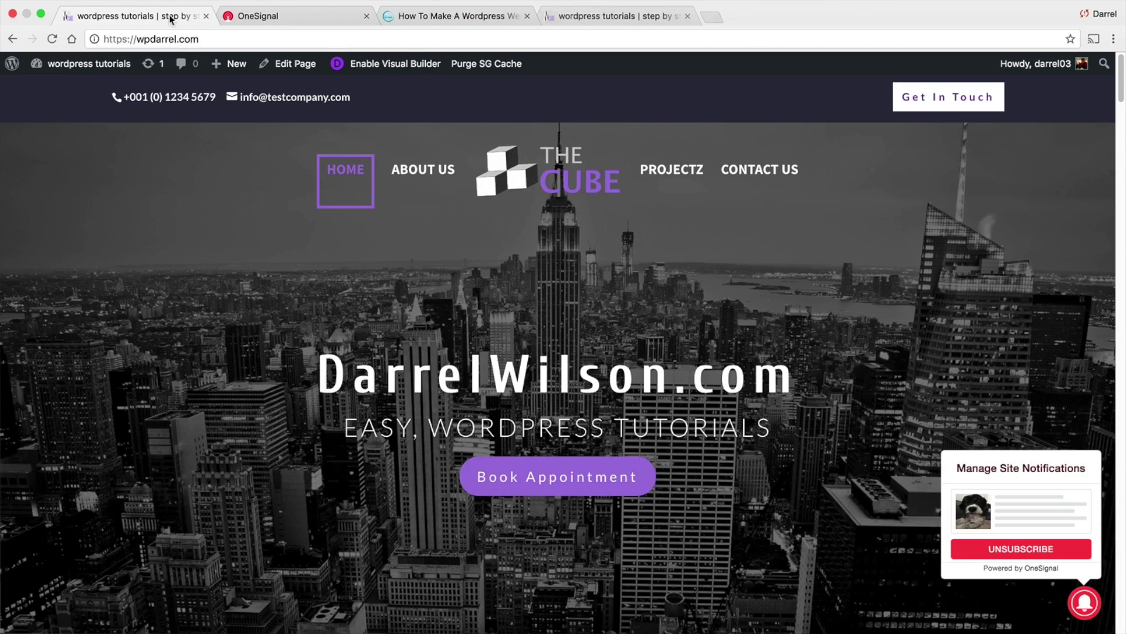
mouse_move(241, 67)
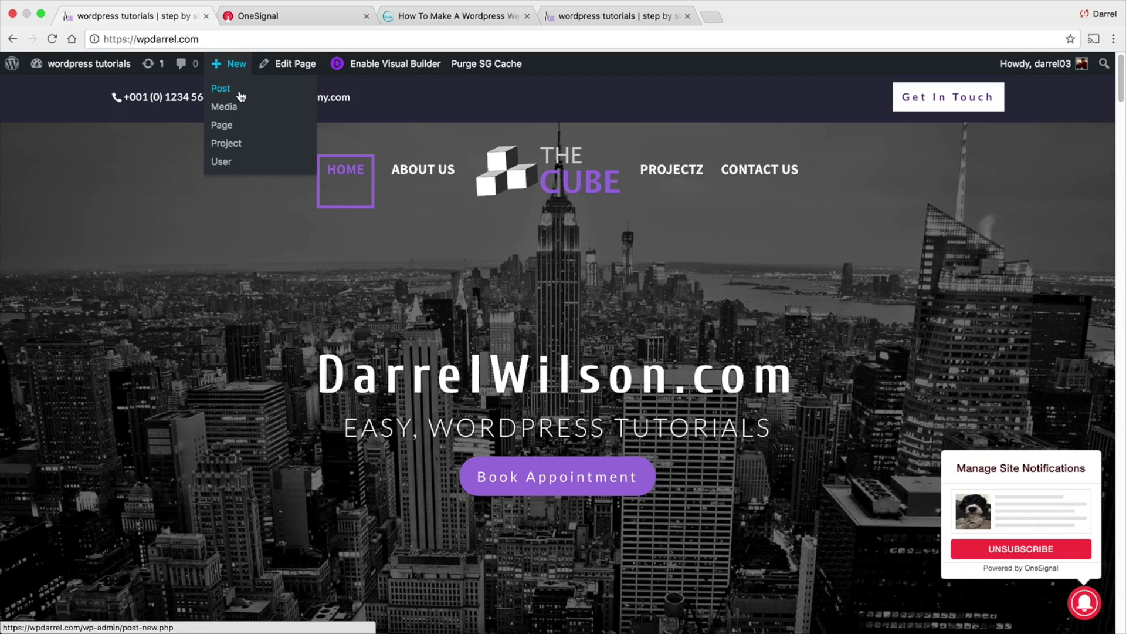
left_click(240, 94)
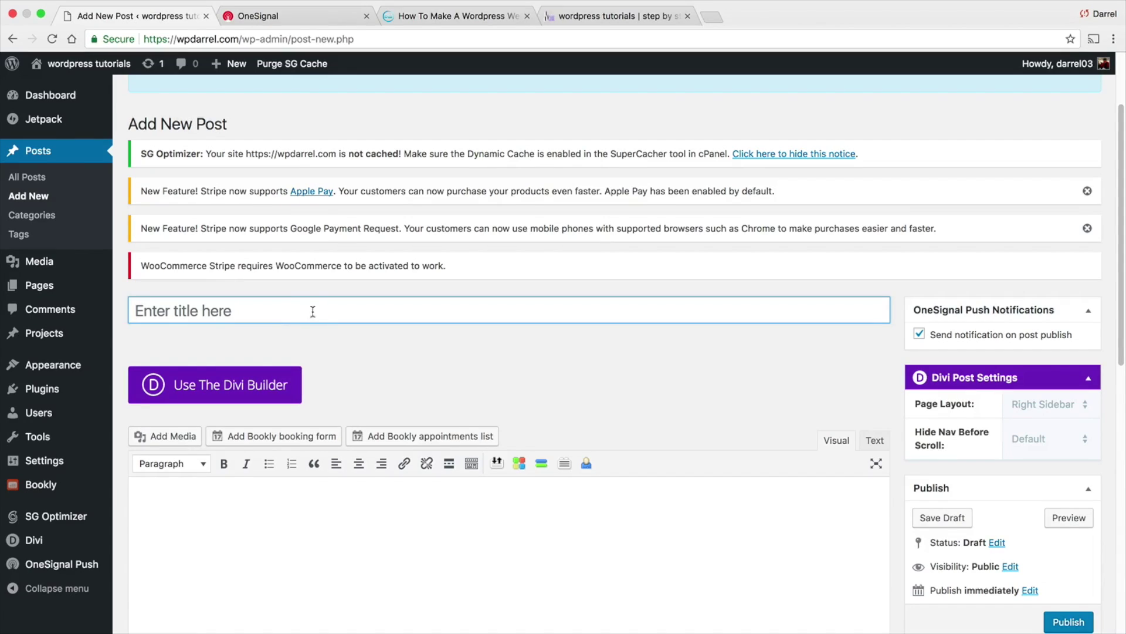
left_click(63, 564)
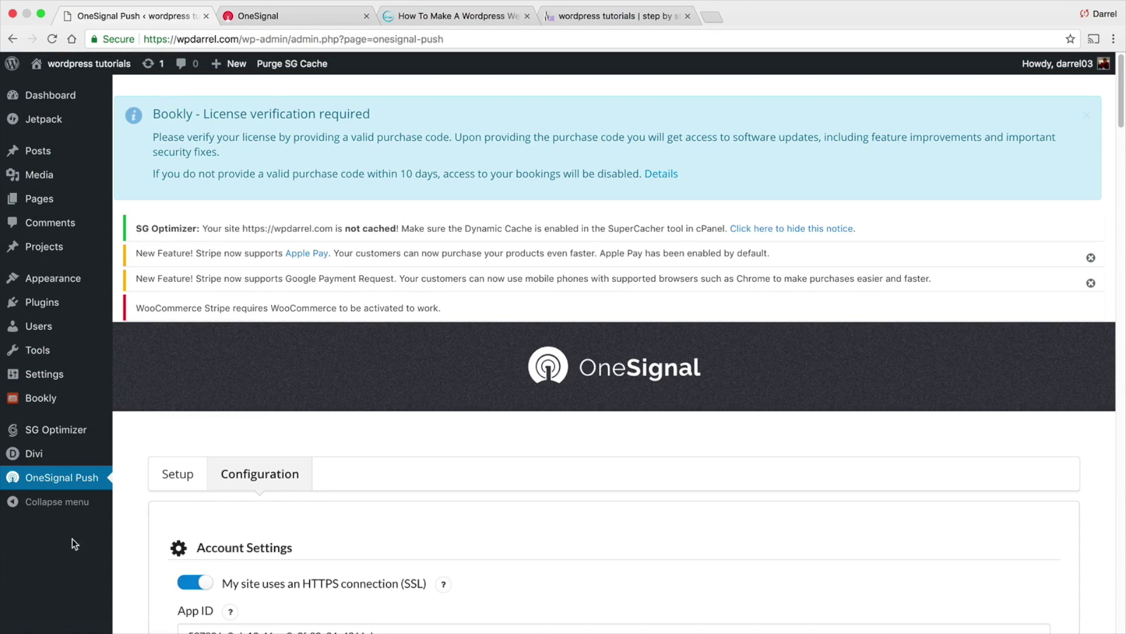
Turn on 'Send notifications additionally to iOS & Android platforms' and save the plugin settings
scroll(143, 430, "down", 3)
scroll(142, 430, "down", 5)
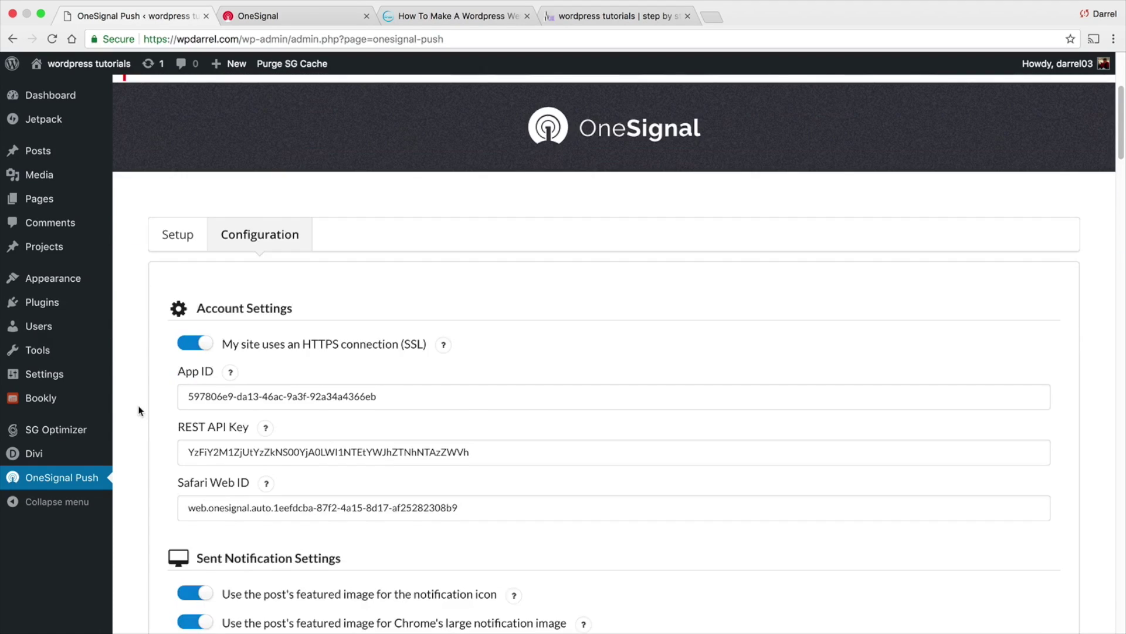
scroll(141, 411, "down", 1)
left_click(199, 488)
left_click_drag(222, 484, 497, 485)
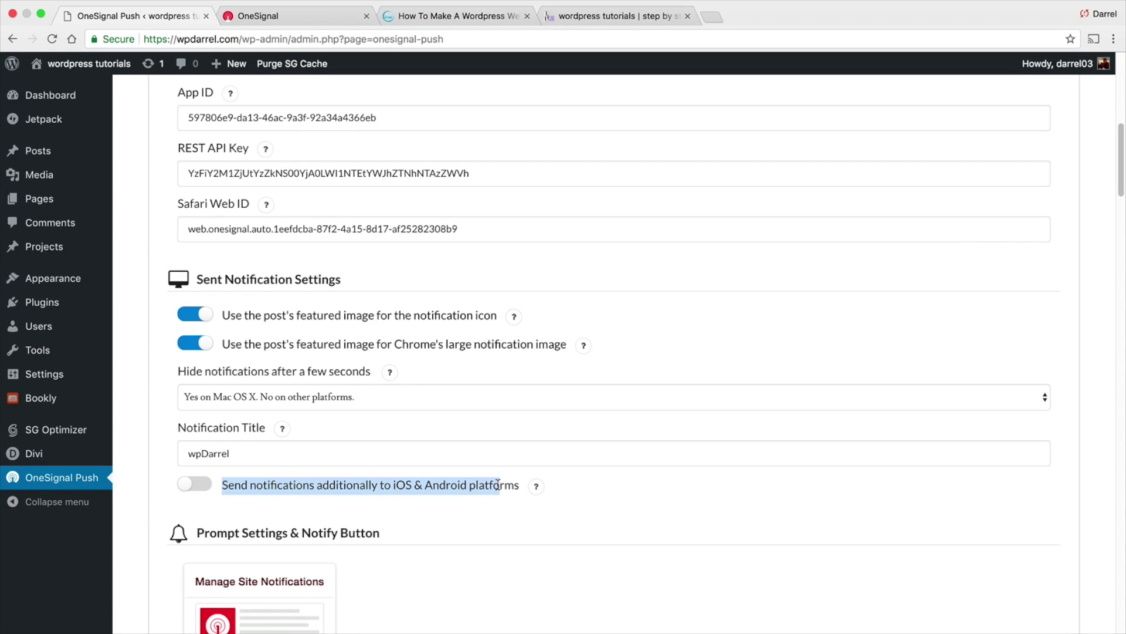
left_click(399, 486)
left_click(209, 488)
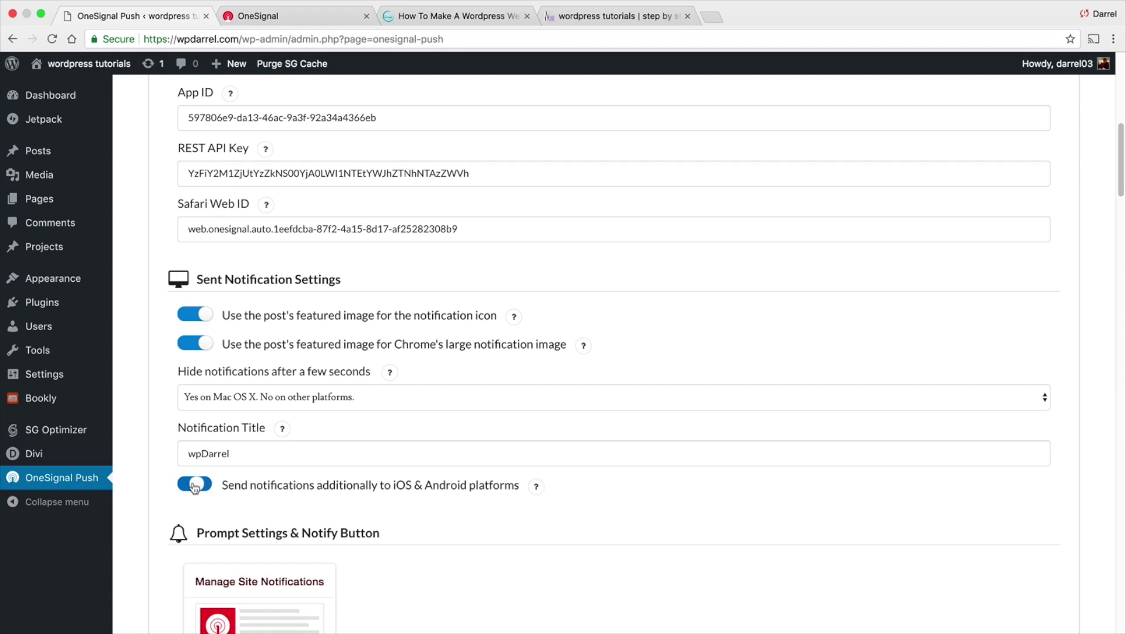
scroll(152, 464, "down", 4)
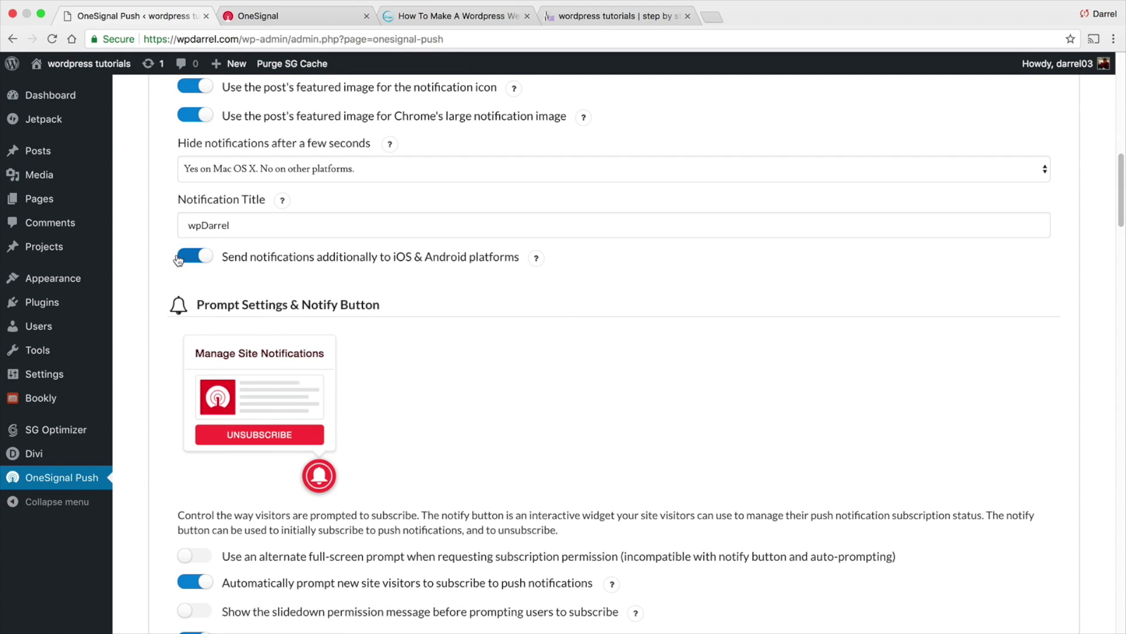
scroll(174, 292, "down", 1)
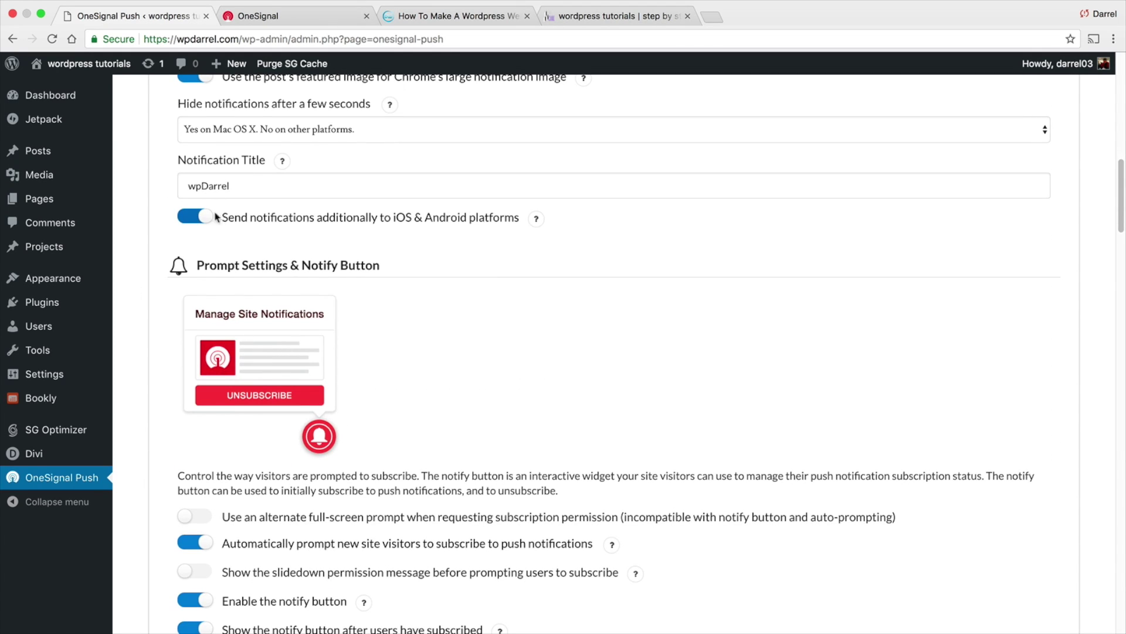
scroll(135, 279, "down", 20)
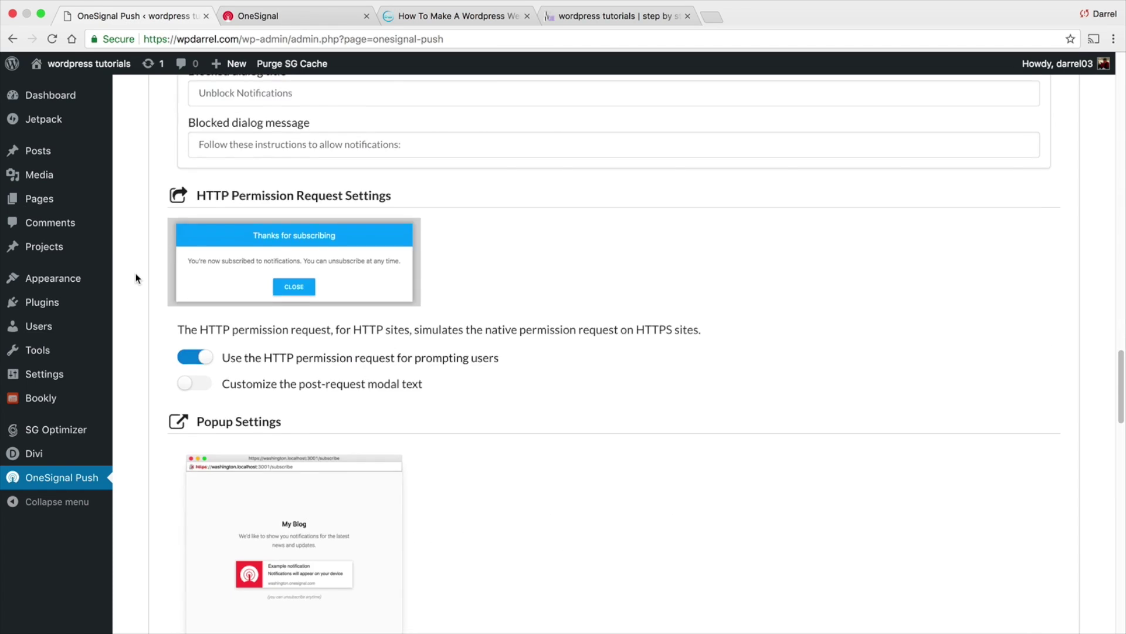
left_click(196, 519)
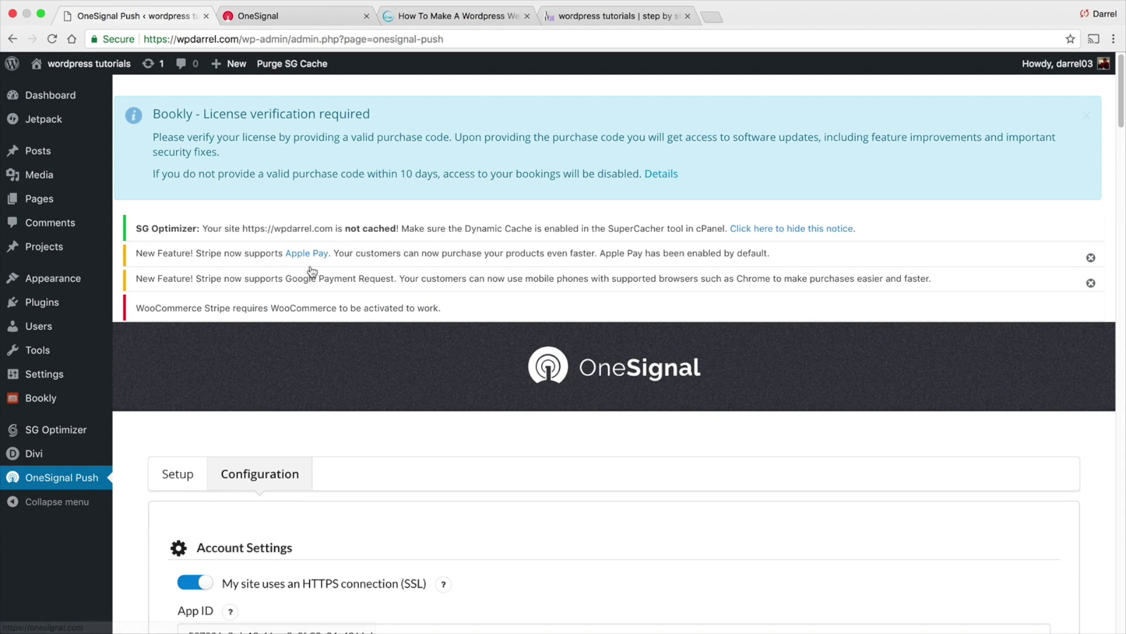
Start a new WordPress post titled 'Pattywack'
mouse_move(82, 64)
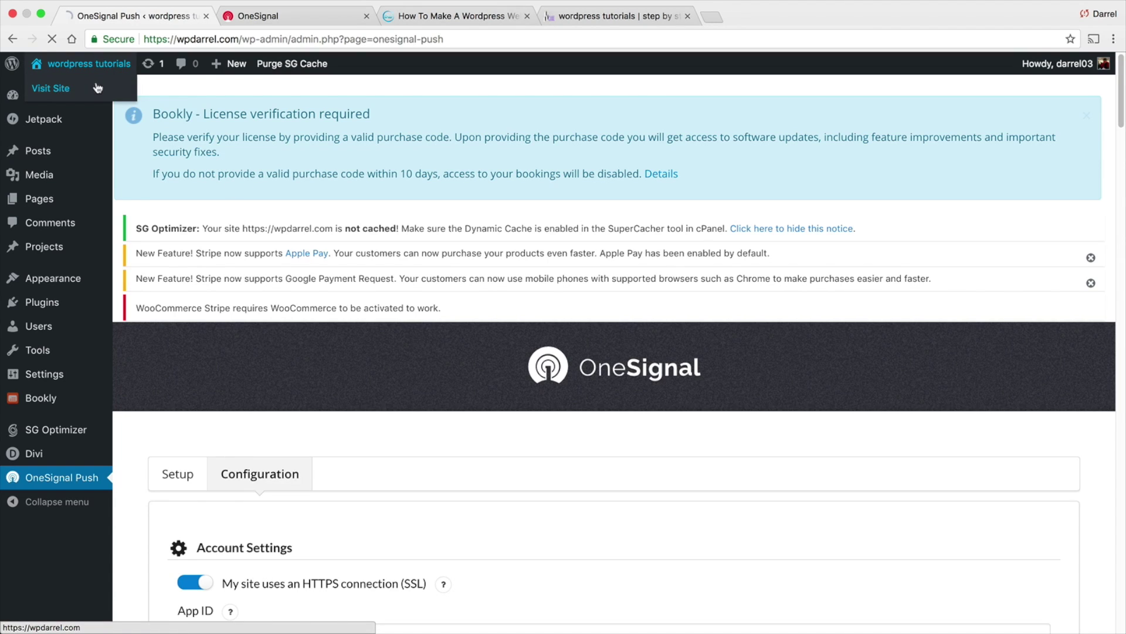
left_click(44, 88)
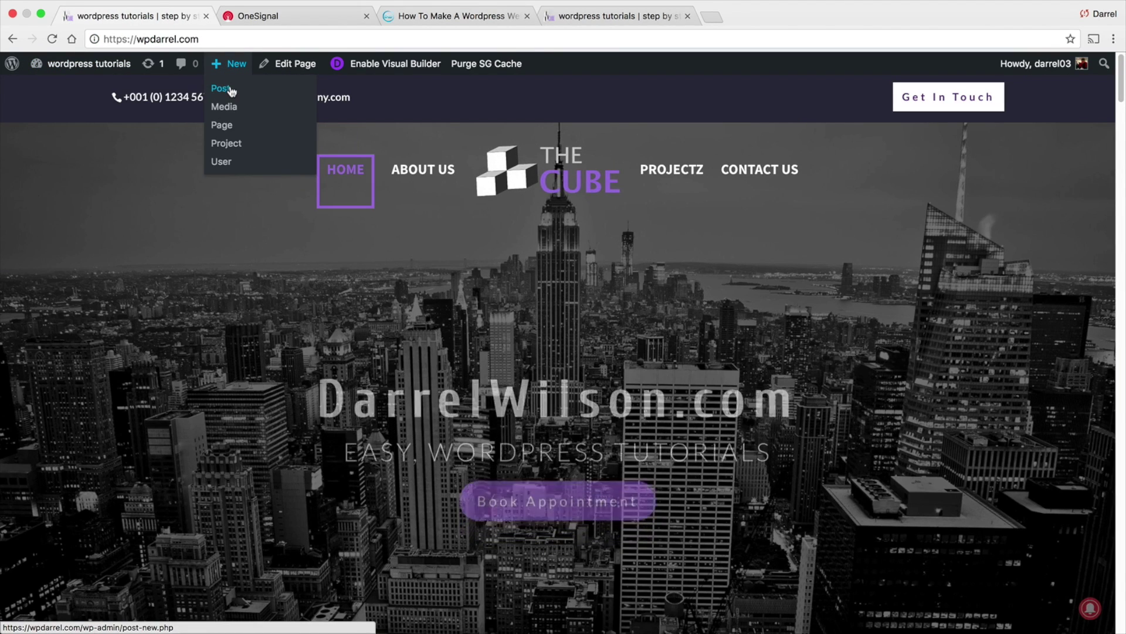
left_click(229, 87)
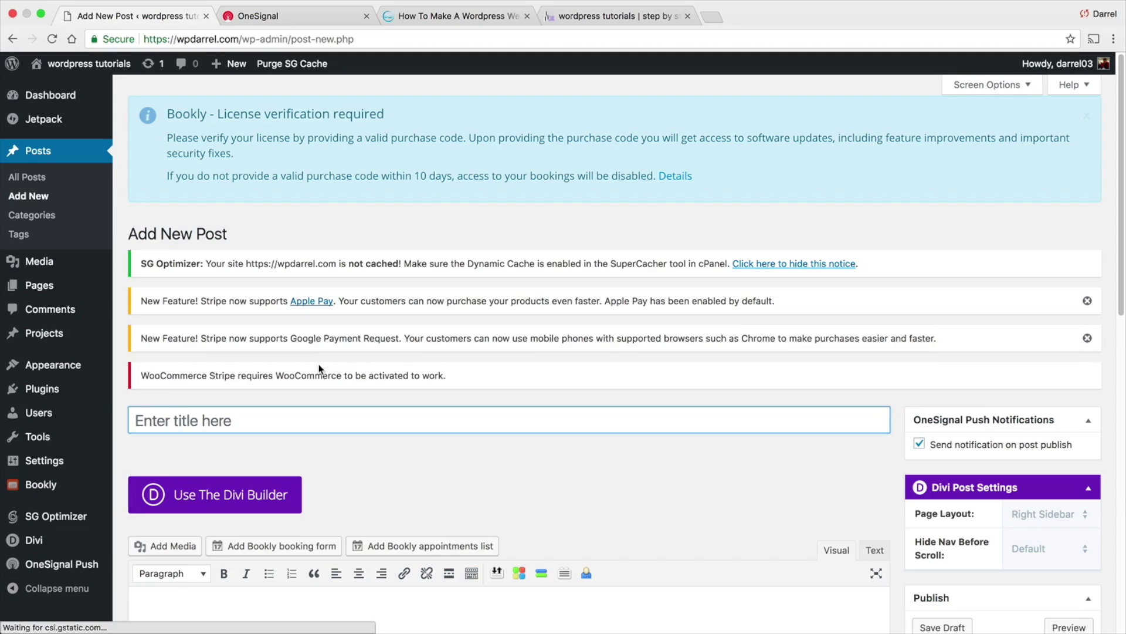
type("P")
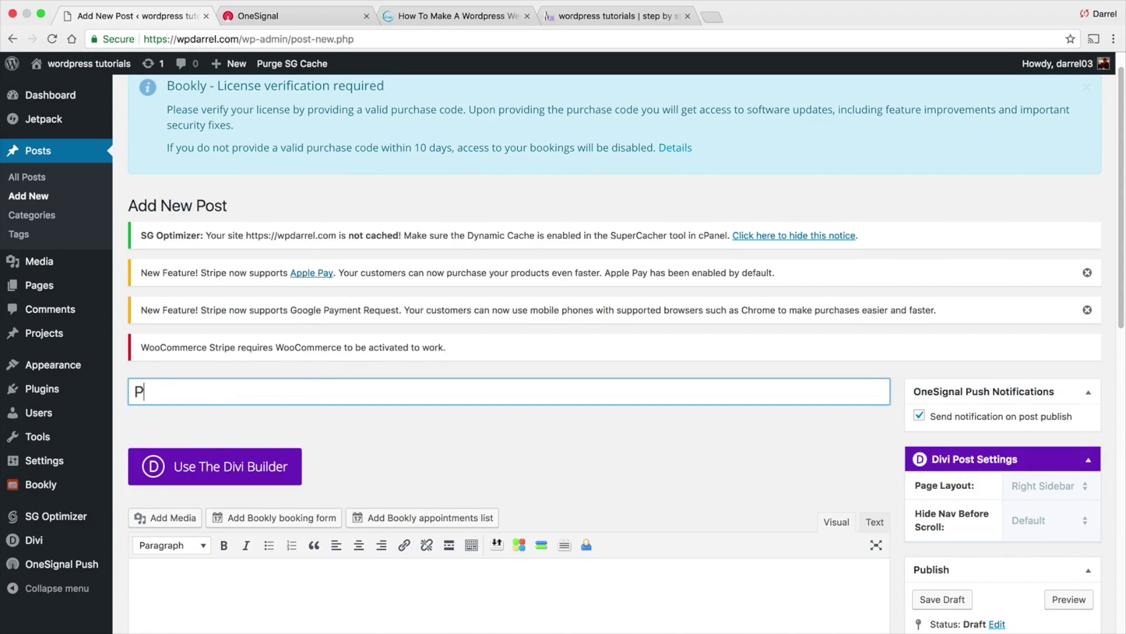
type("attywack")
Write 'is amazing!' and insert the patty.jpg dog photo on its own line below it
scroll(312, 387, "down", 5)
left_click(312, 454)
type("is amazing!")
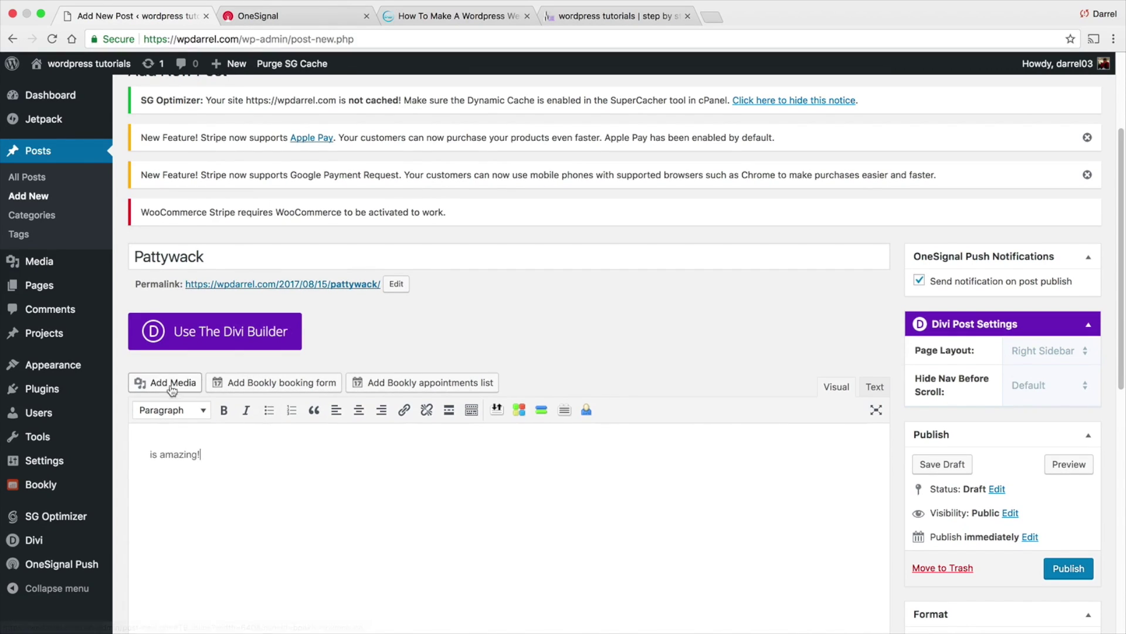
left_click(167, 385)
left_click(253, 252)
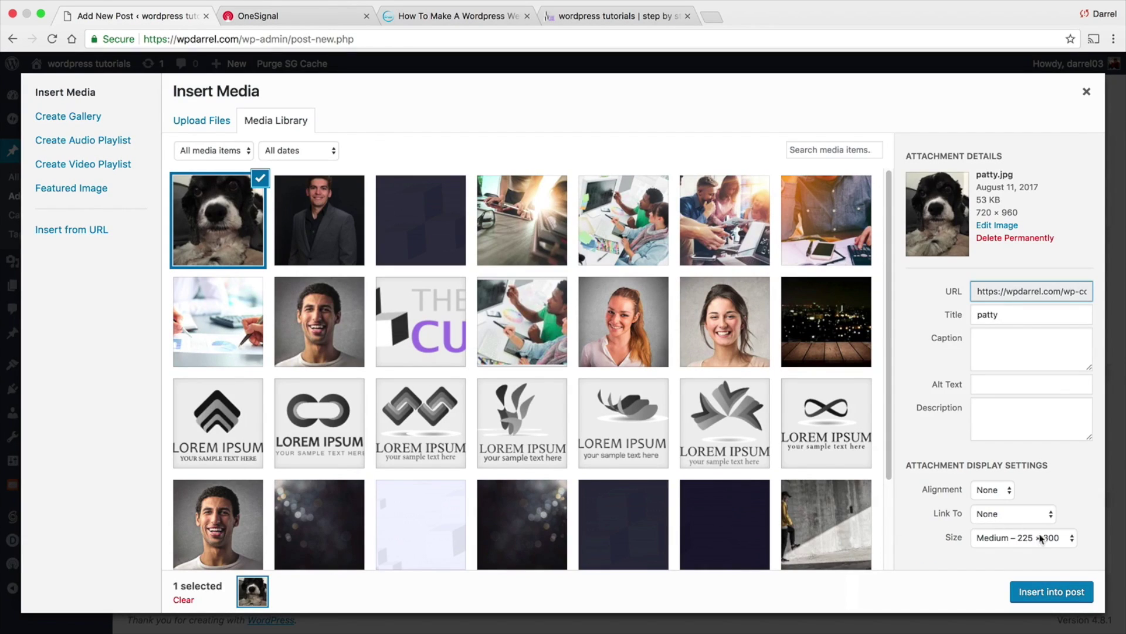
left_click(1054, 590)
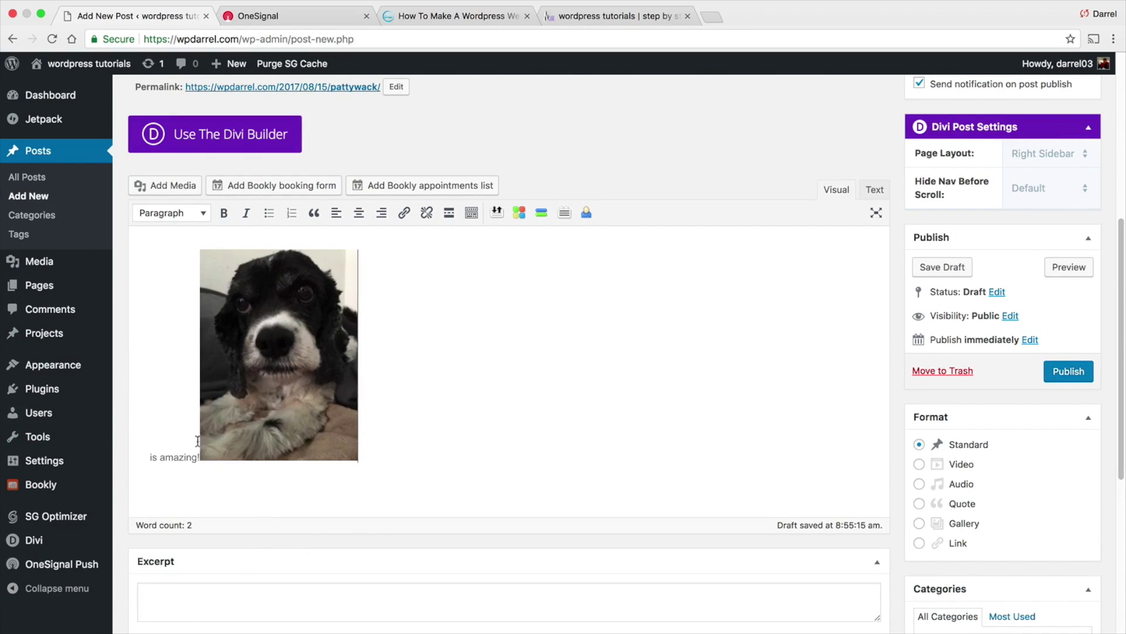
key("Return")
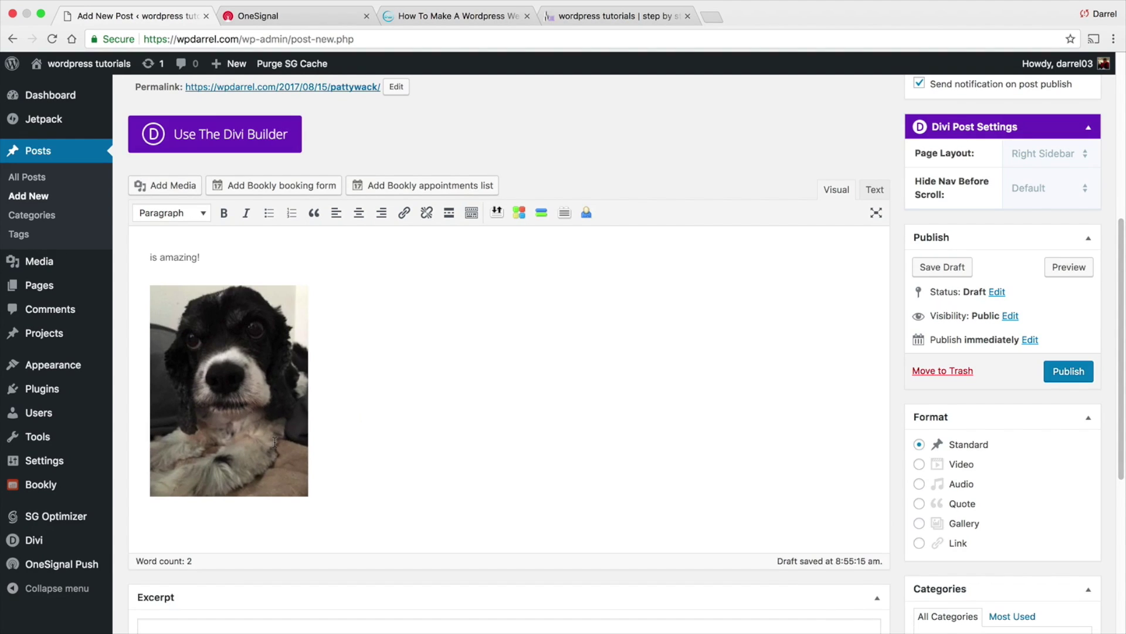
scroll(907, 273, "up", 2)
scroll(907, 273, "up", 2)
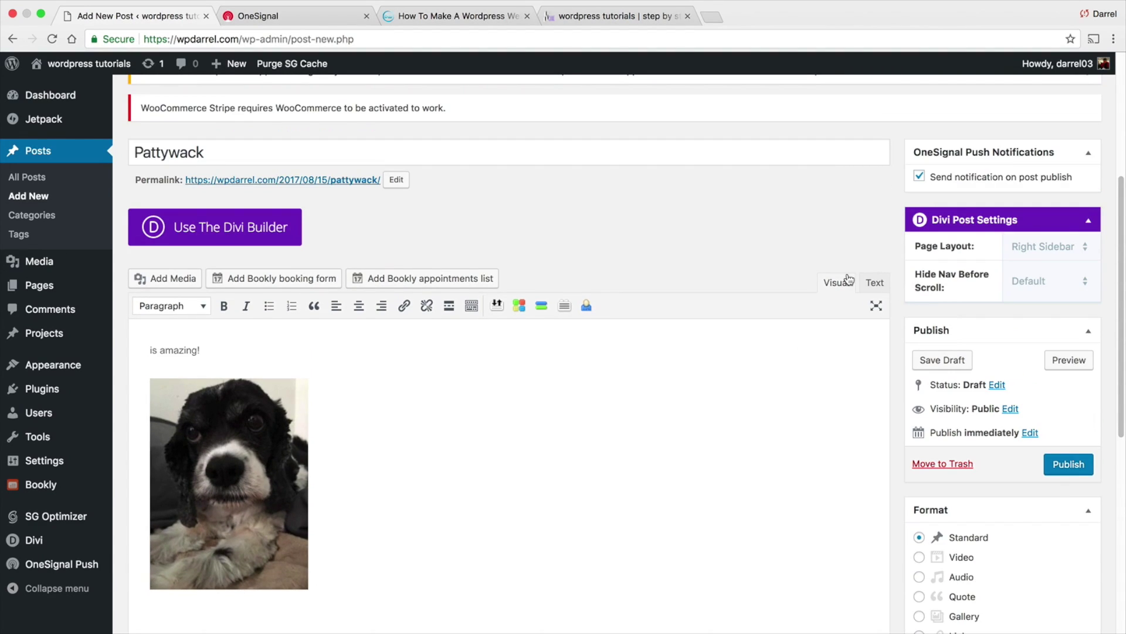
scroll(851, 271, "up", 2)
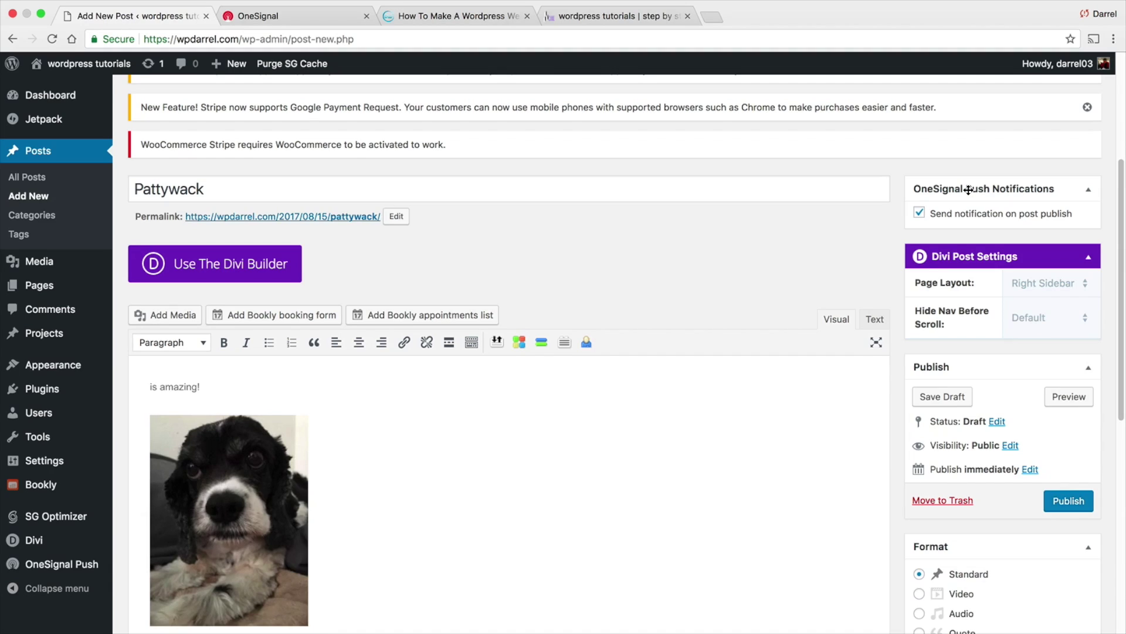
Publish the Pattywack post, visit the live site, and open the post from its Chrome push notification
left_click(1068, 502)
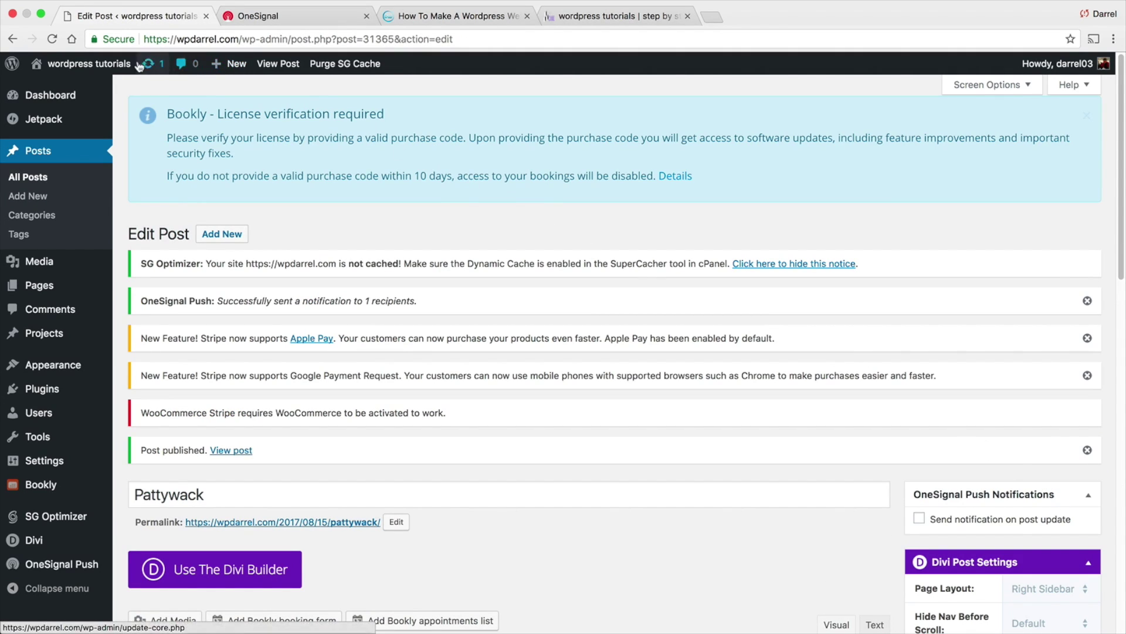
mouse_move(114, 66)
left_click(97, 90)
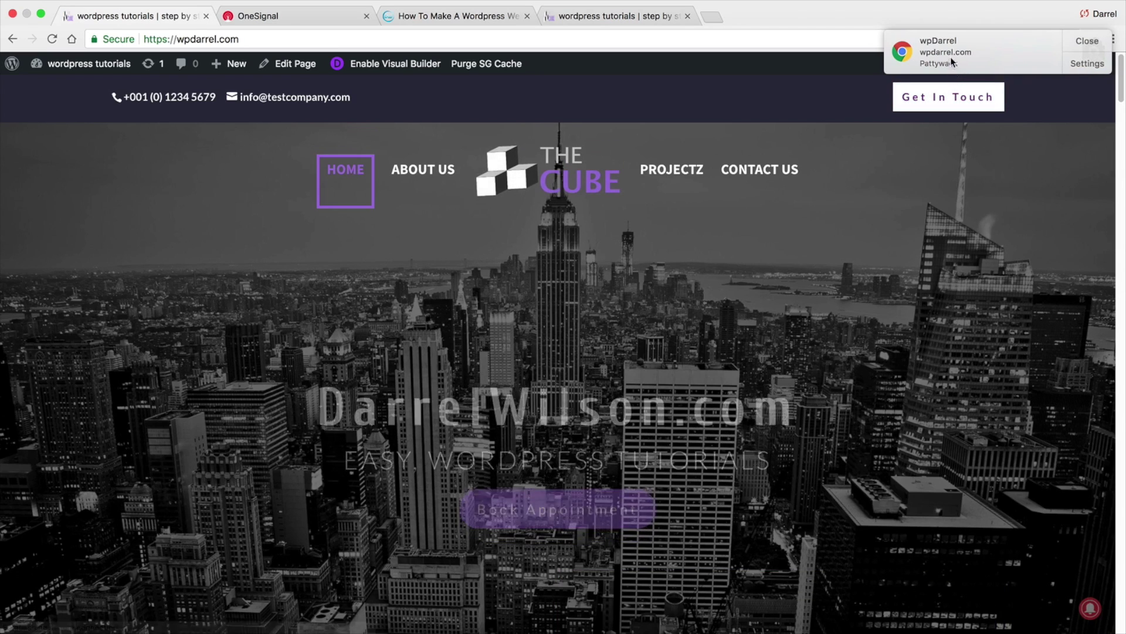
left_click(970, 53)
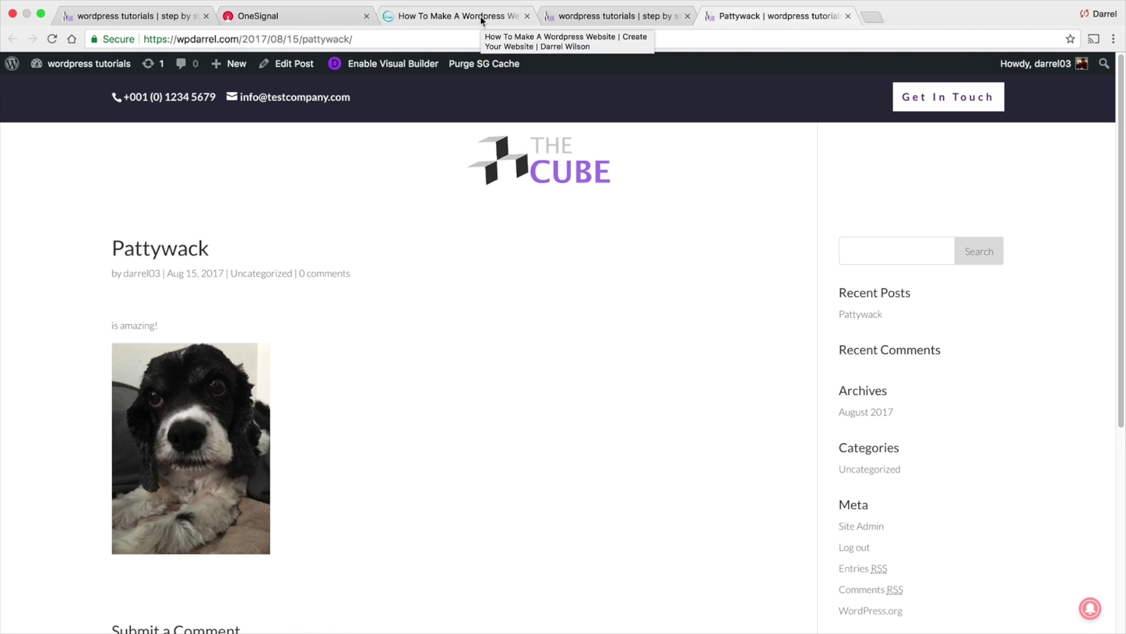
Log back in to OneSignal with the account email and password to reach All Applications
left_click(301, 15)
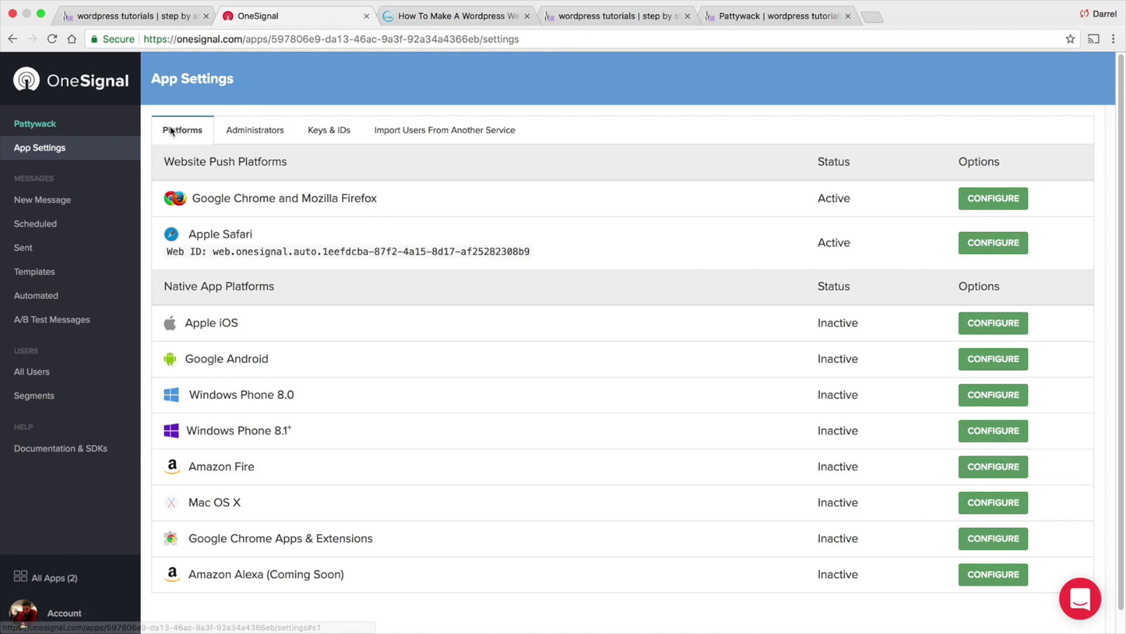
left_click(48, 140)
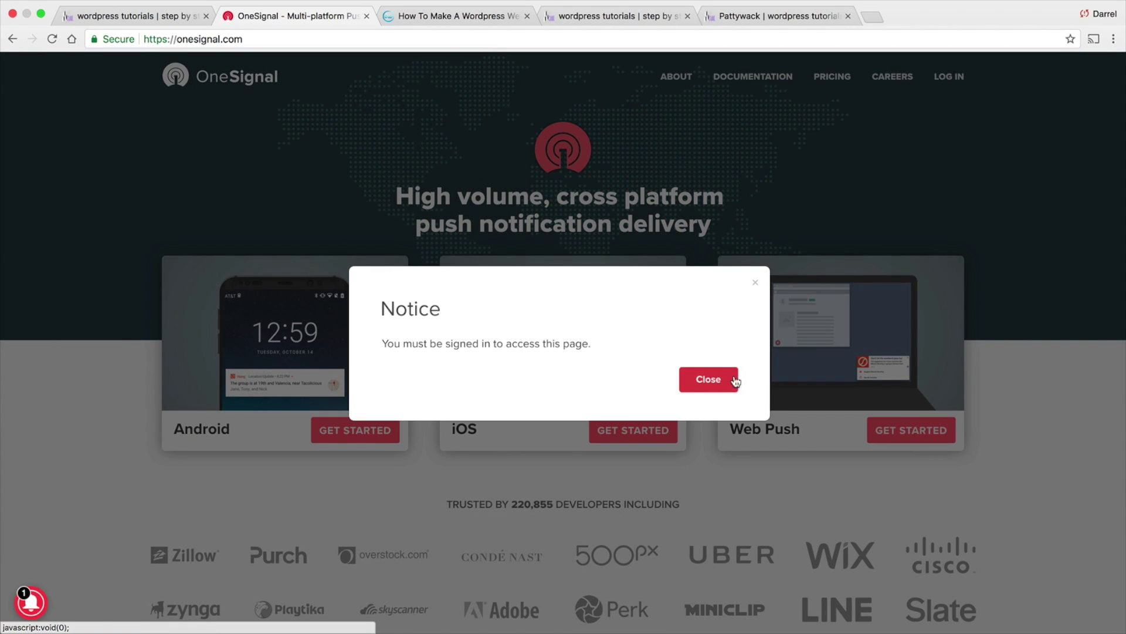
left_click(708, 379)
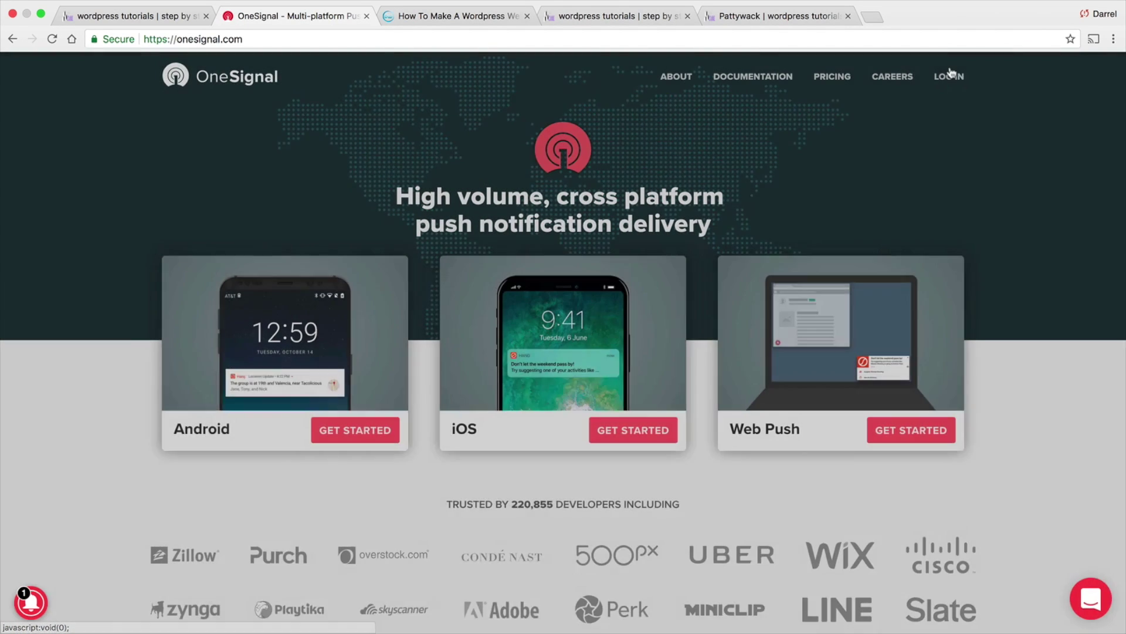
left_click(949, 75)
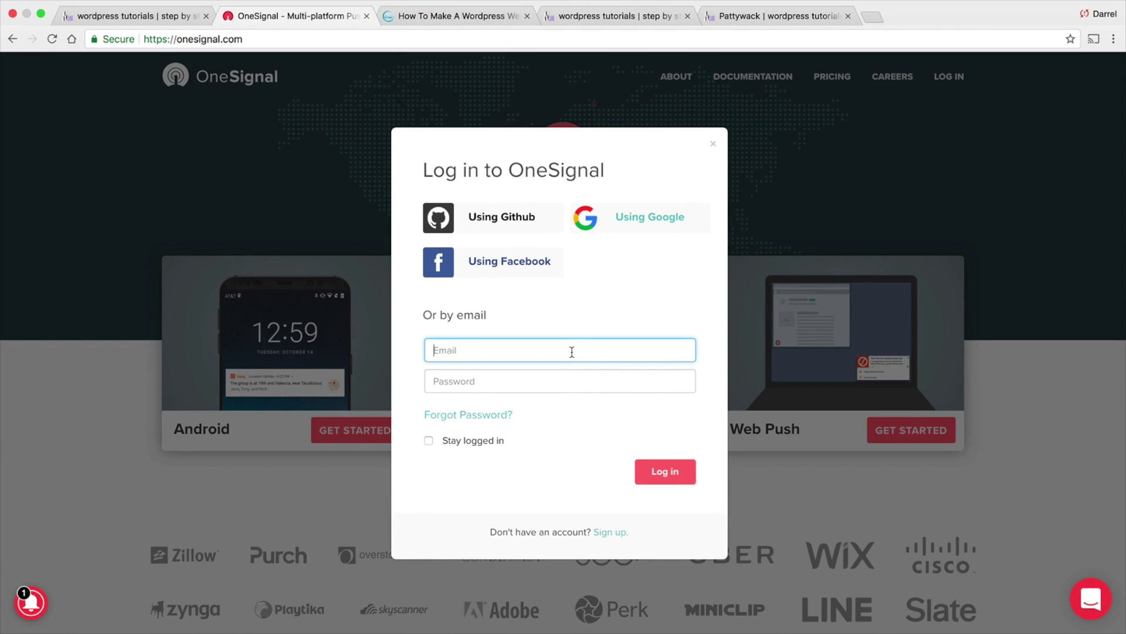
key("Tab")
type("p")
key("Return")
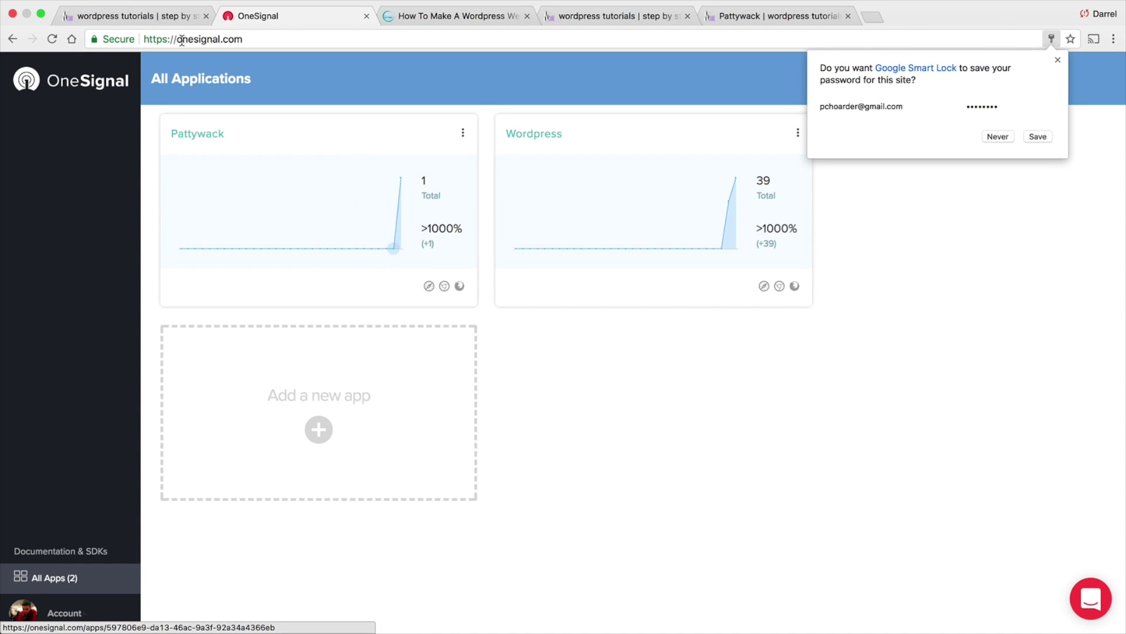
left_click(129, 16)
Scroll through the live homepage's skills and Our Work sections
scroll(271, 238, "down", 8)
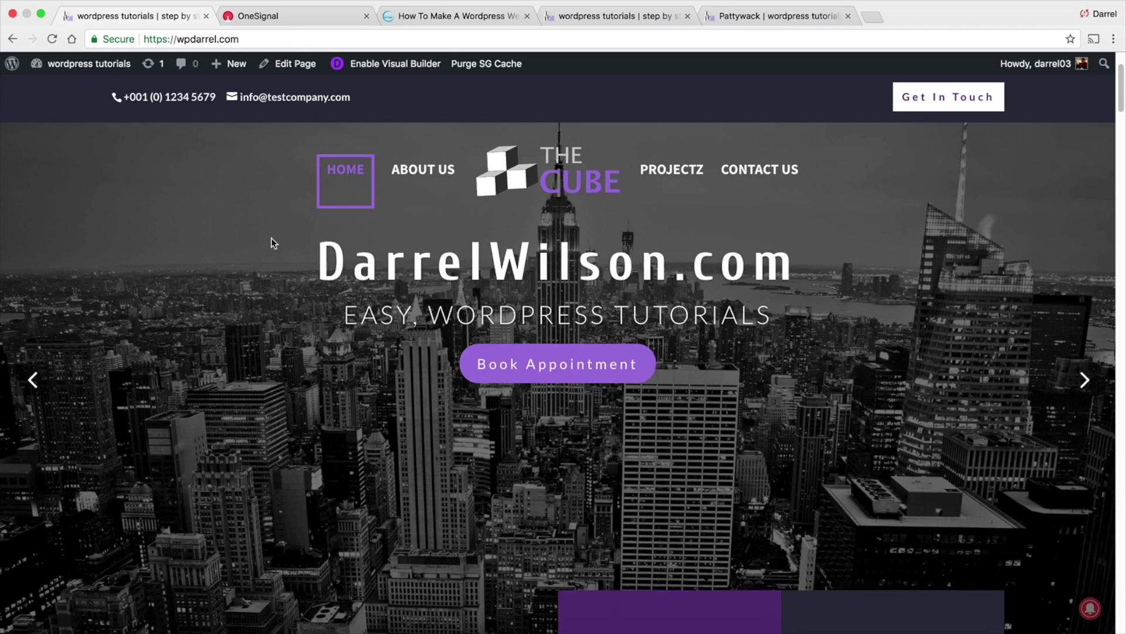
scroll(271, 235, "down", 1)
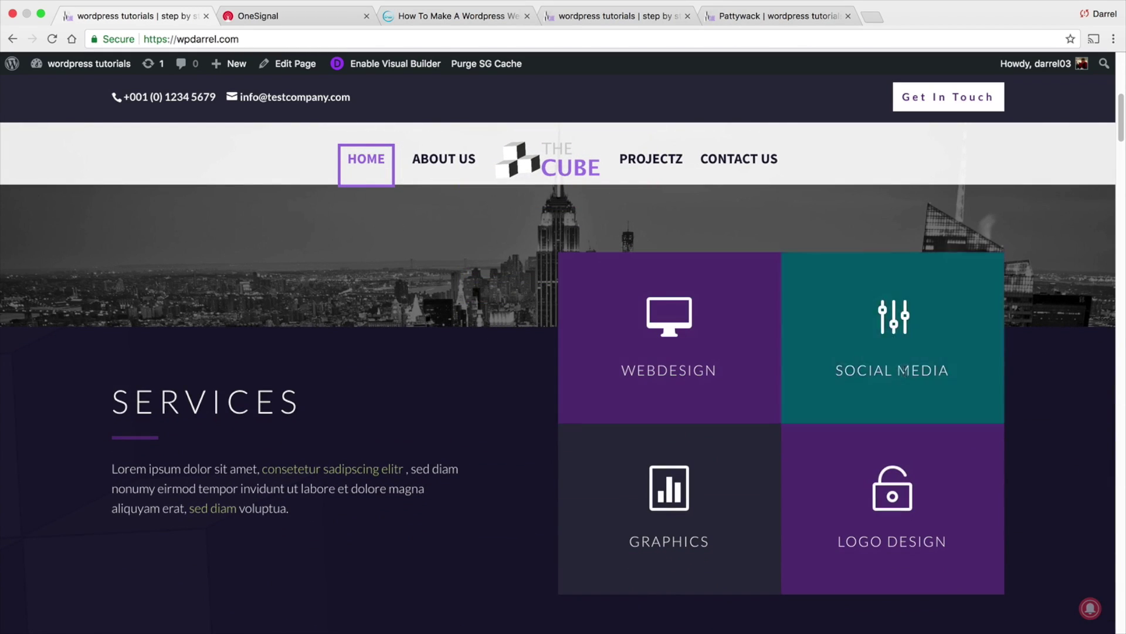
scroll(434, 387, "down", 9)
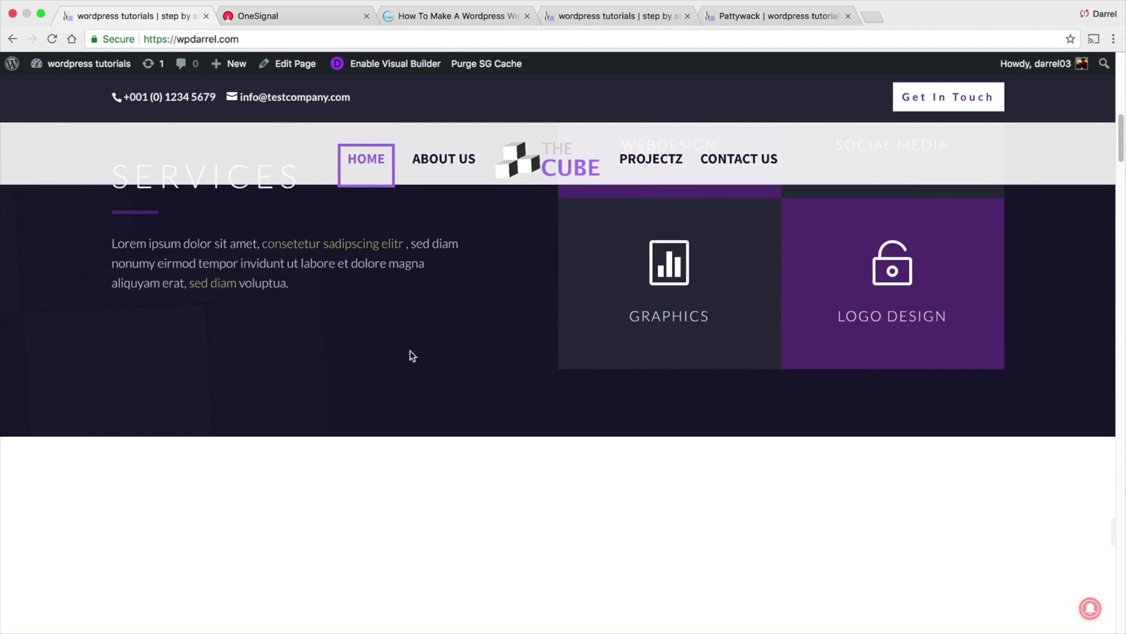
scroll(381, 320, "down", 8)
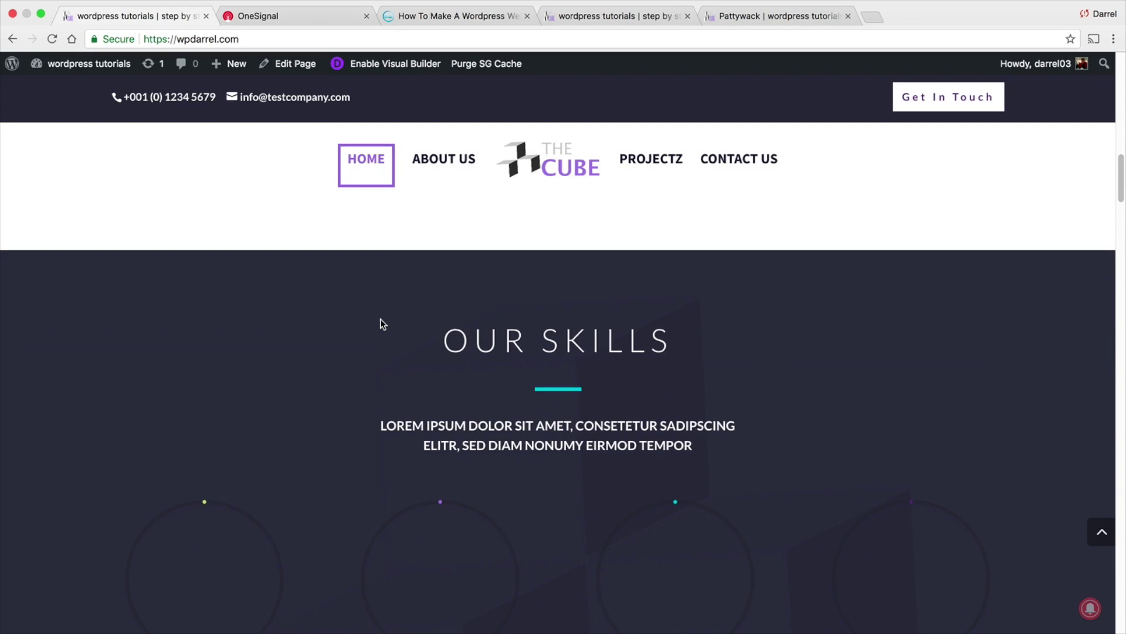
scroll(372, 312, "down", 7)
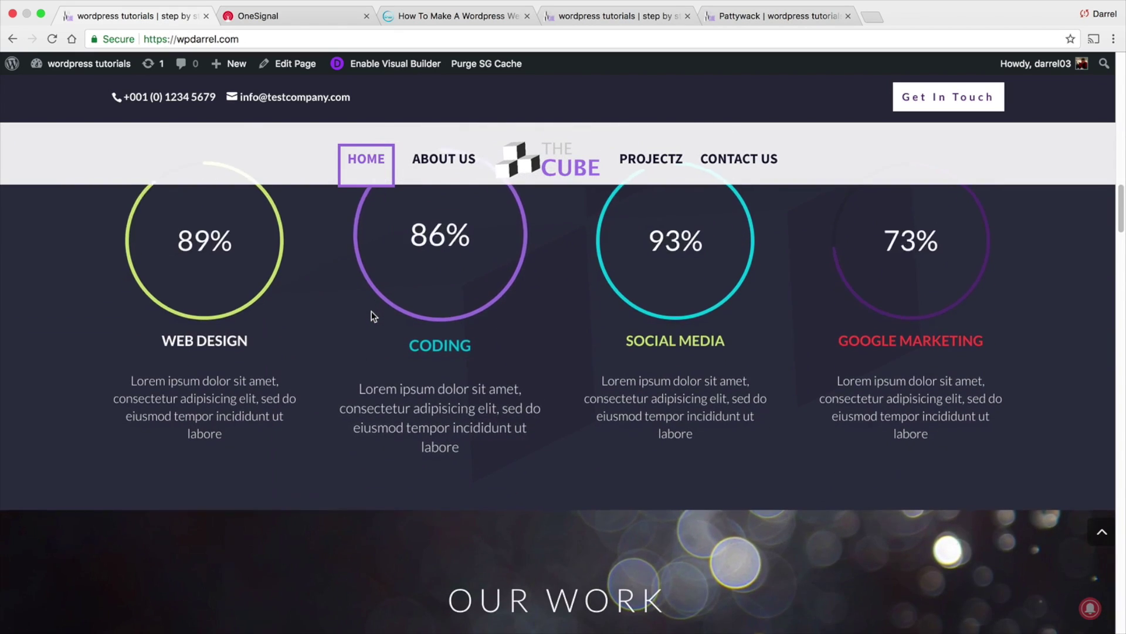
scroll(373, 316, "down", 10)
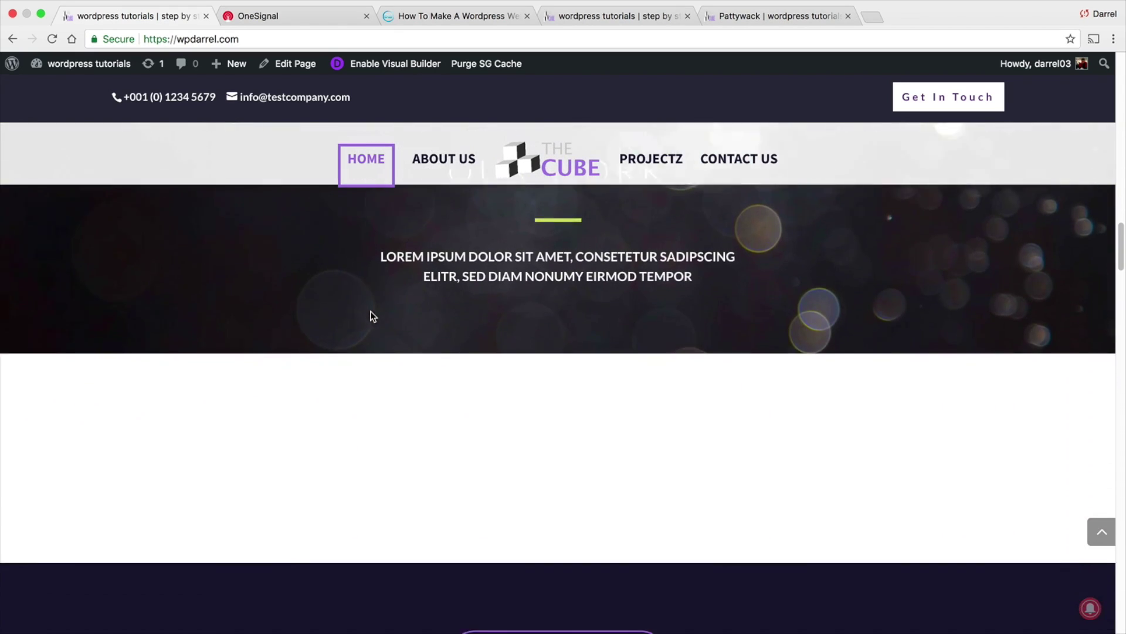
scroll(372, 313, "down", 6)
scroll(411, 264, "up", 15)
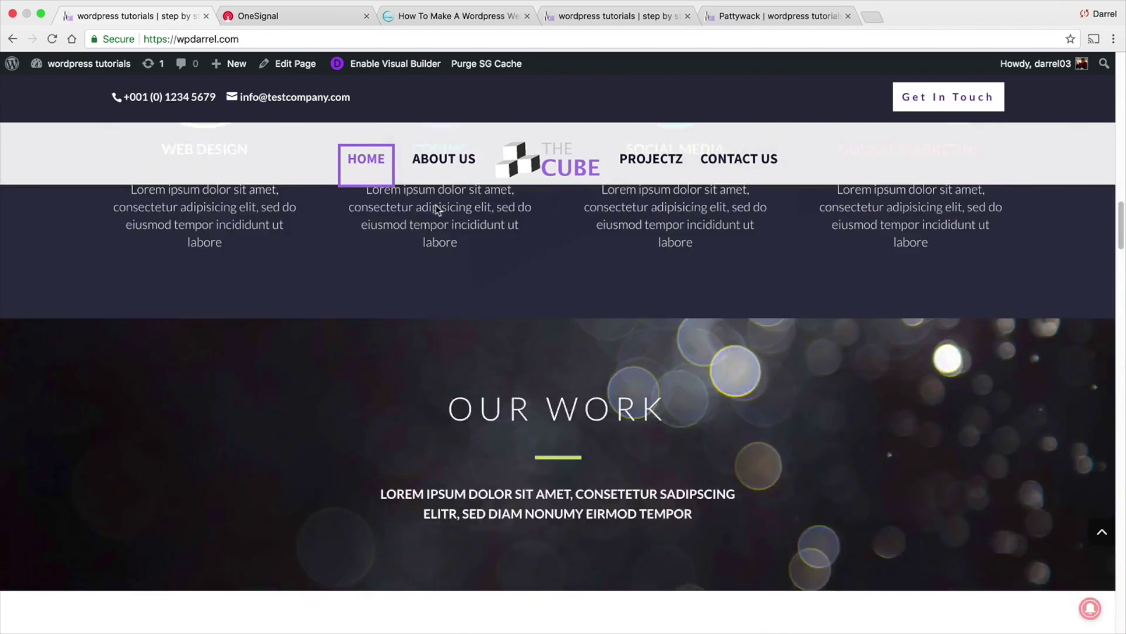
Open the About Us page from the menu and scroll through it
left_click(444, 160)
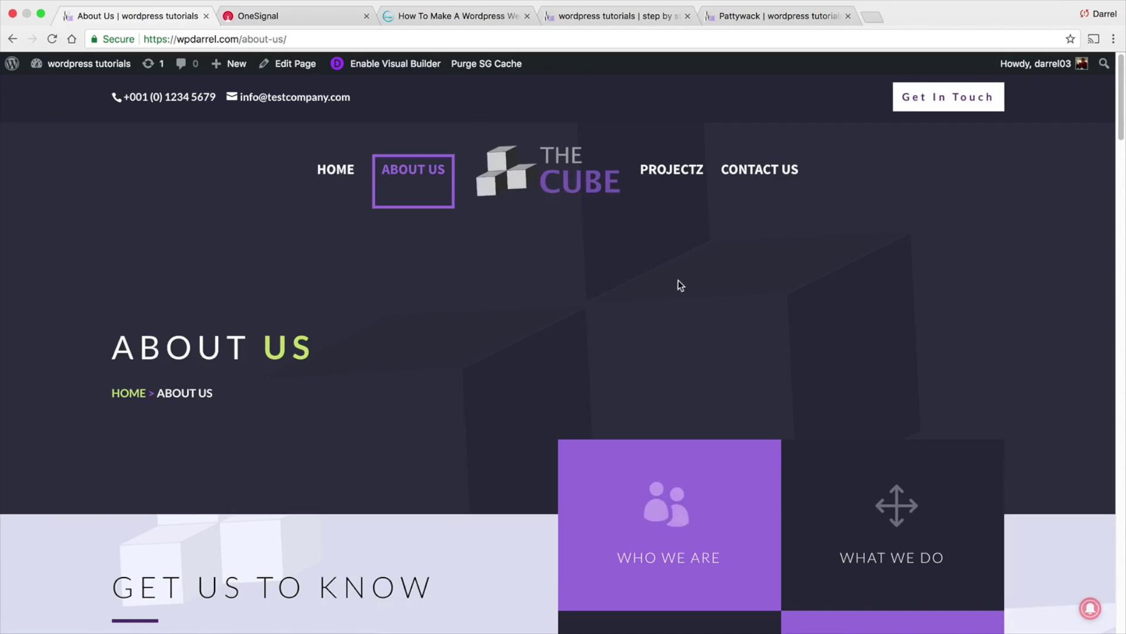
scroll(675, 287, "down", 3)
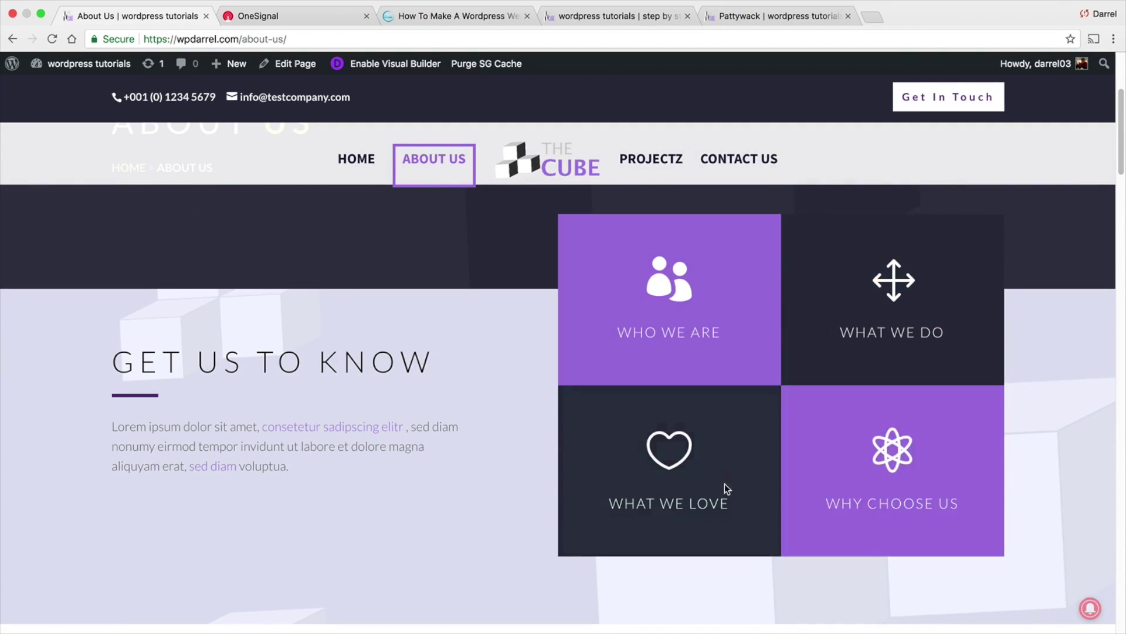
scroll(724, 484, "down", 5)
scroll(815, 413, "down", 15)
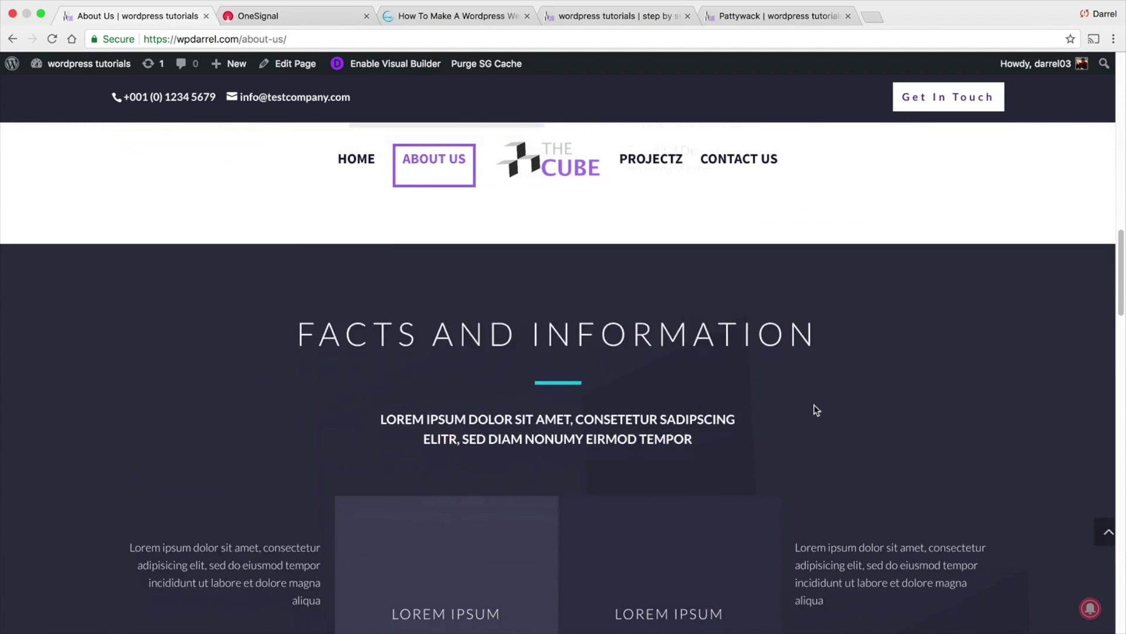
scroll(518, 375, "up", 10)
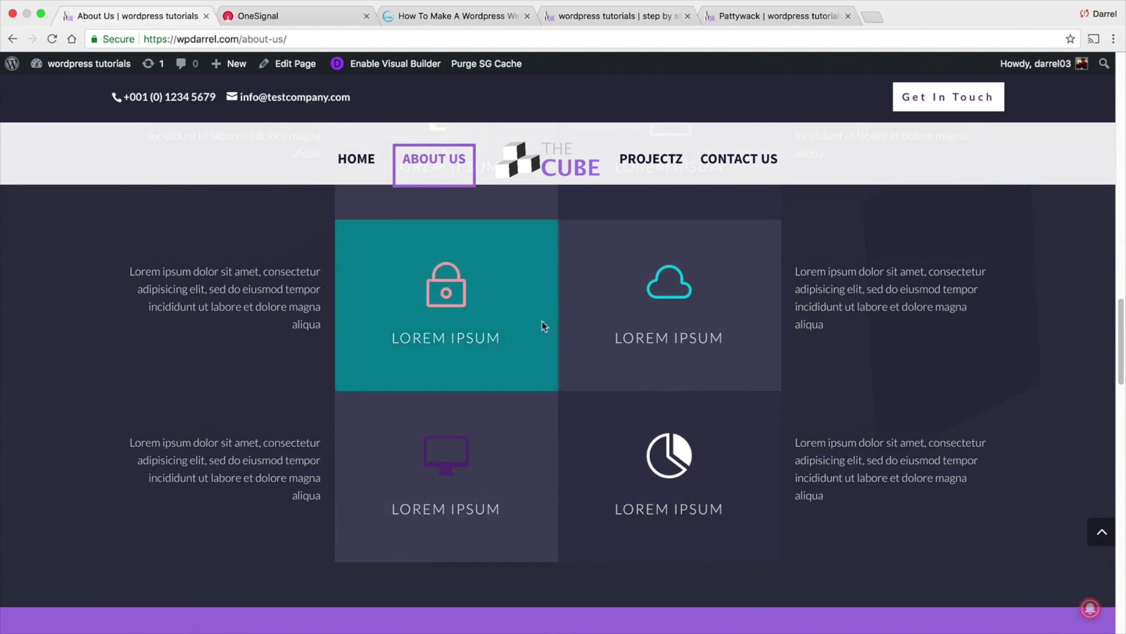
scroll(626, 359, "down", 20)
scroll(623, 359, "up", 10)
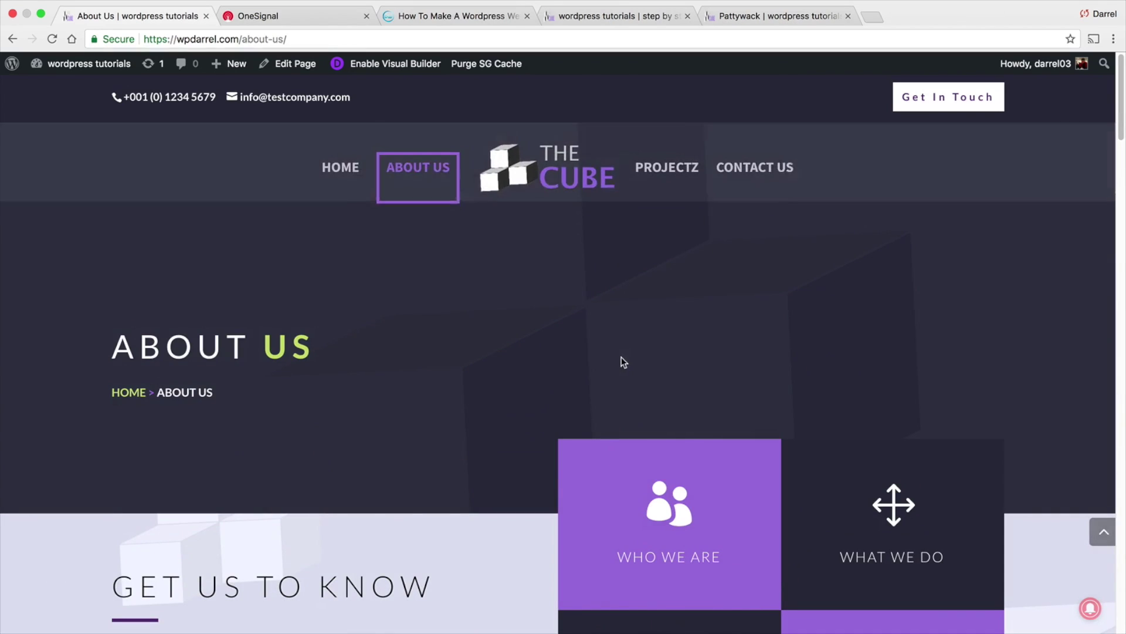